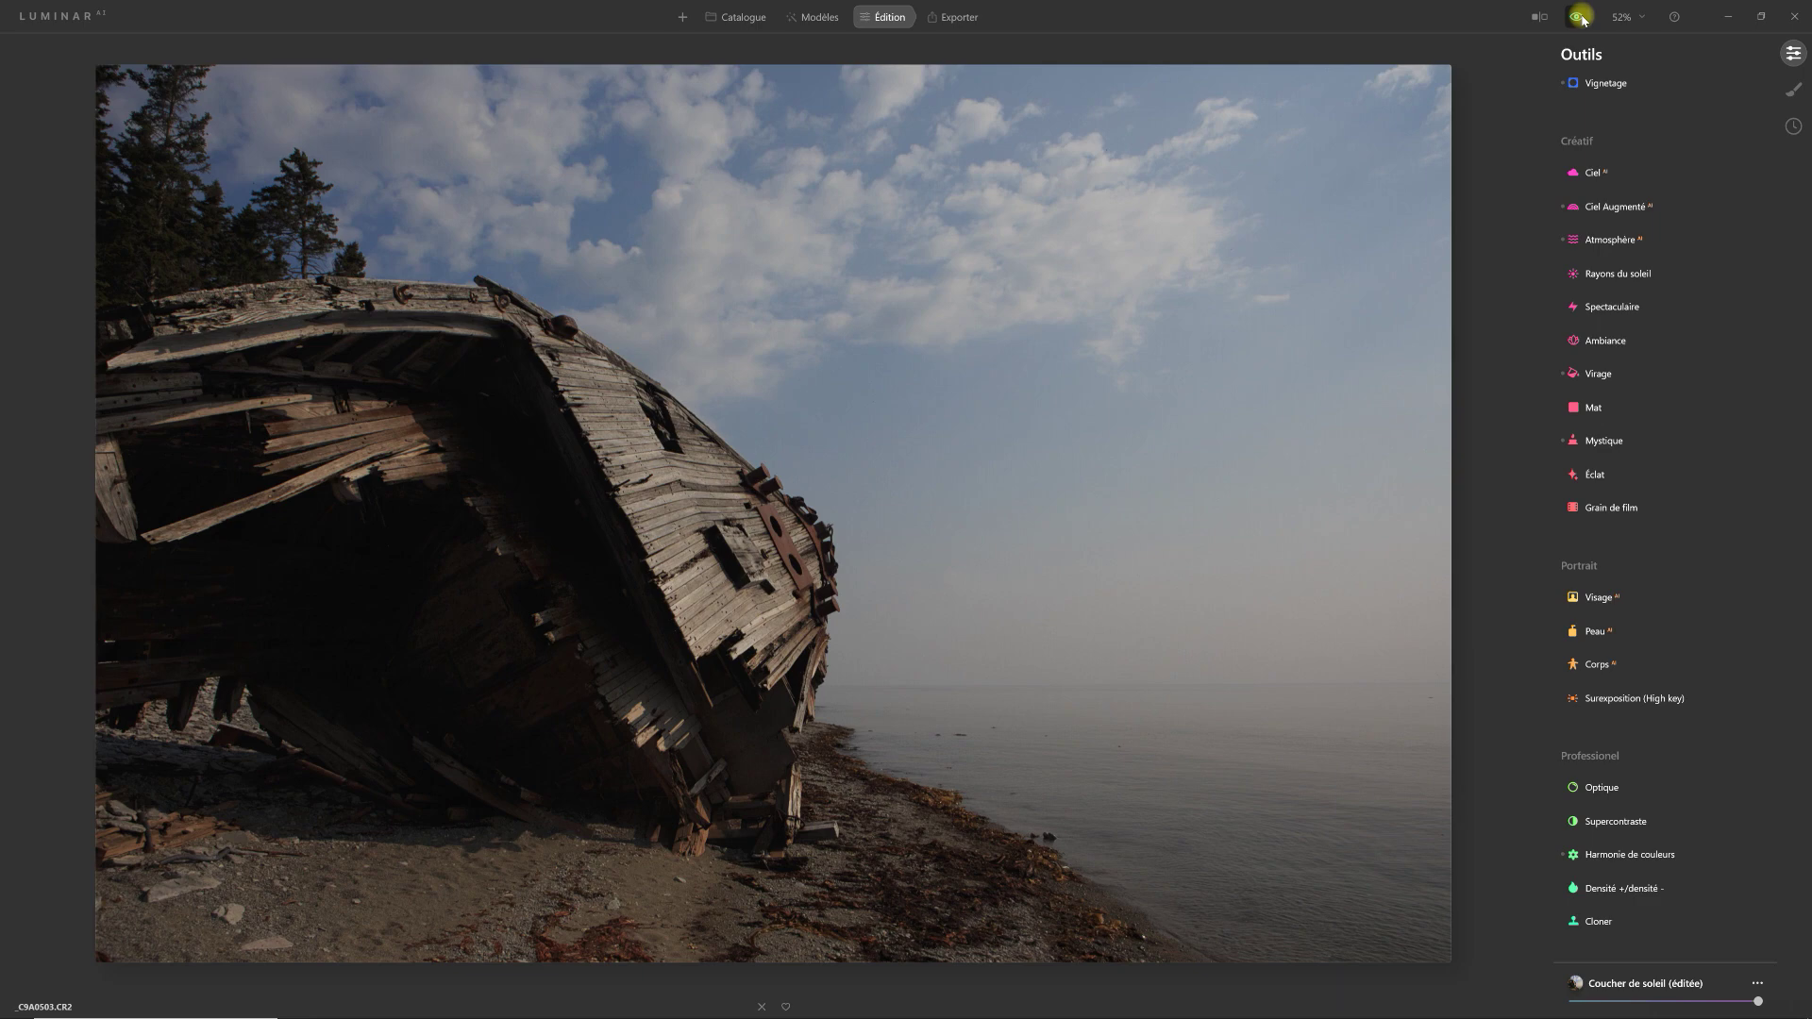
Step: Toggle the preview eye to compare against the earlier 'Coucher de soleil' template edit
left_click(1578, 17)
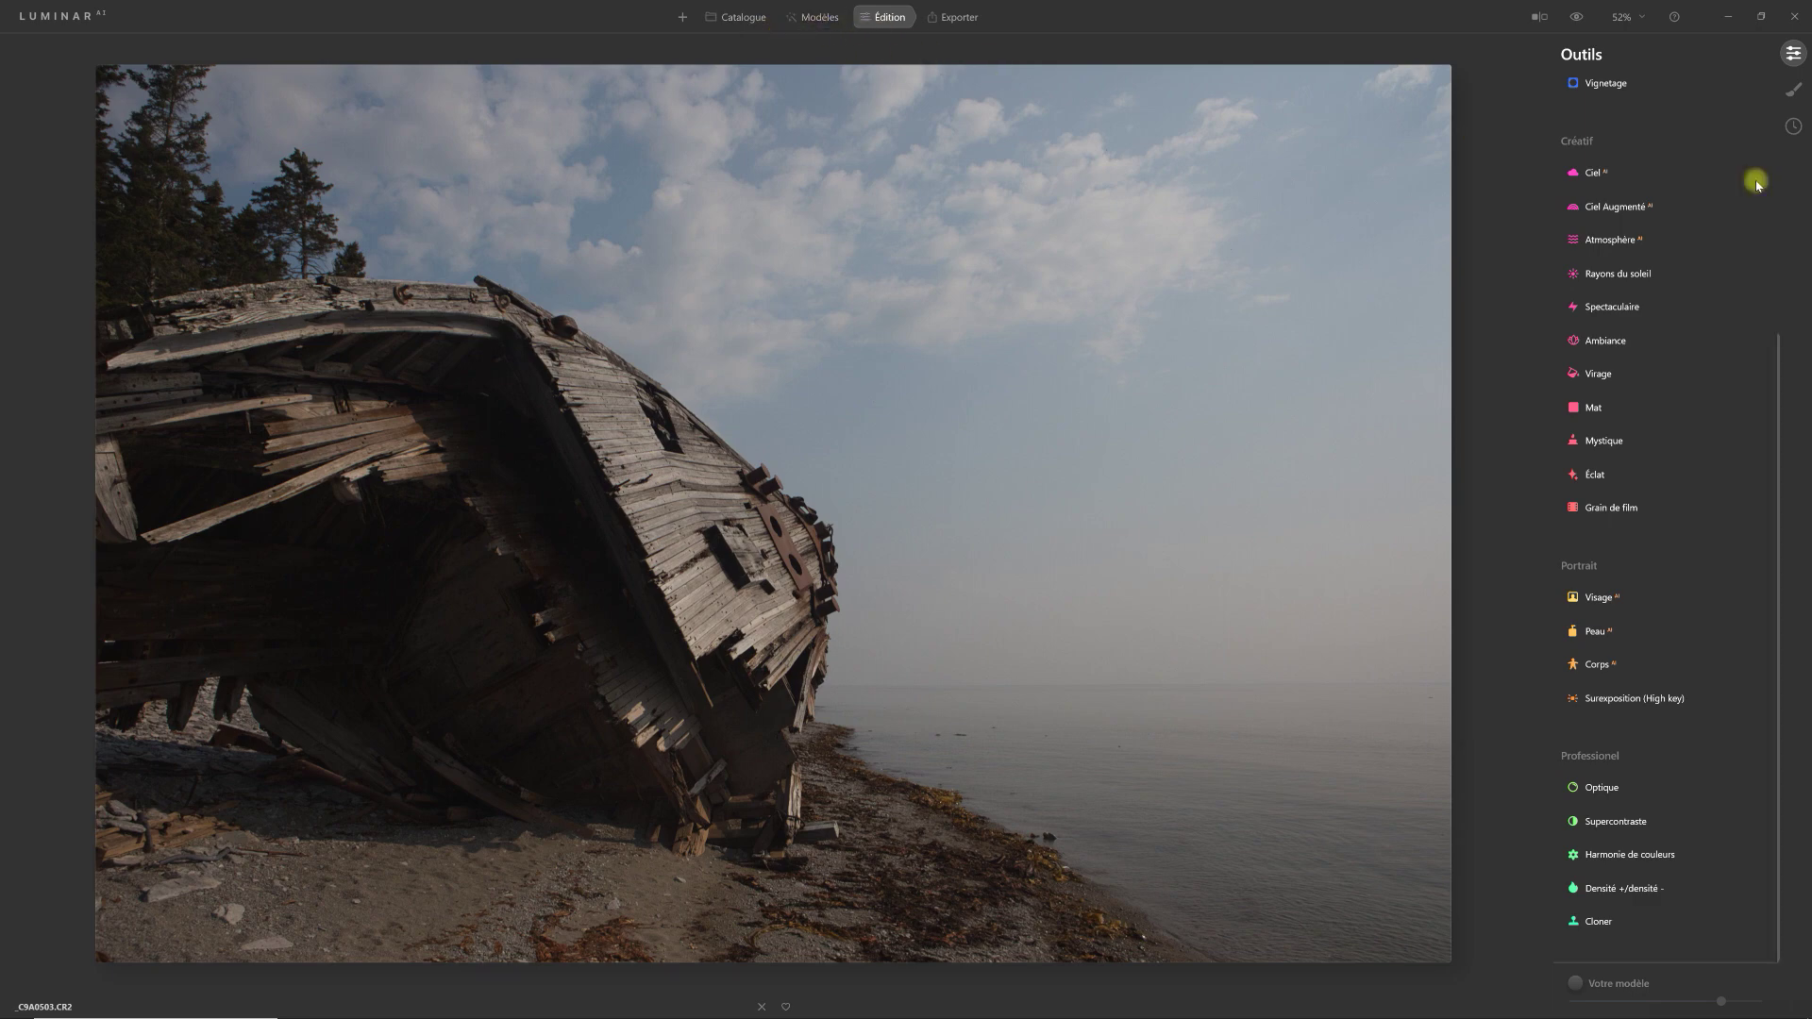
Step: In Enhance AI, set Accent AI to 30 and Embellisseur de Ciel AI to 30
scroll(1699, 180, "up", 2)
scroll(1703, 178, "up", 3)
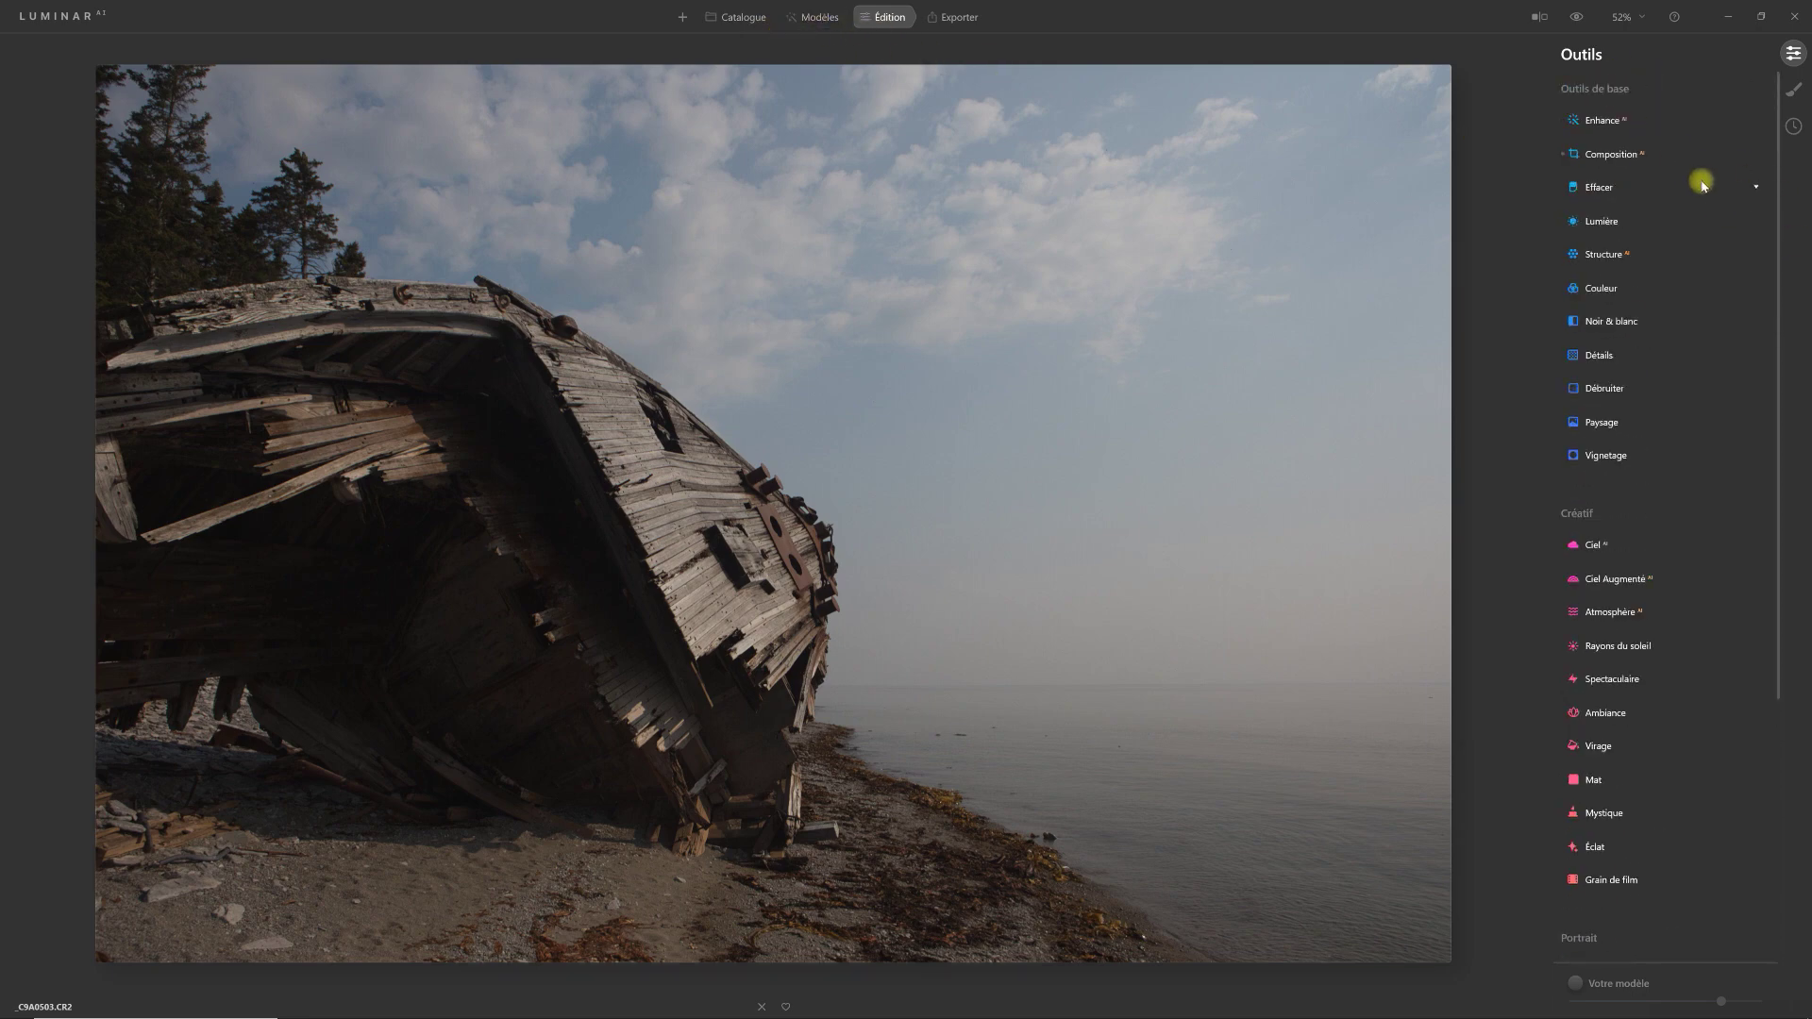
left_click(1620, 124)
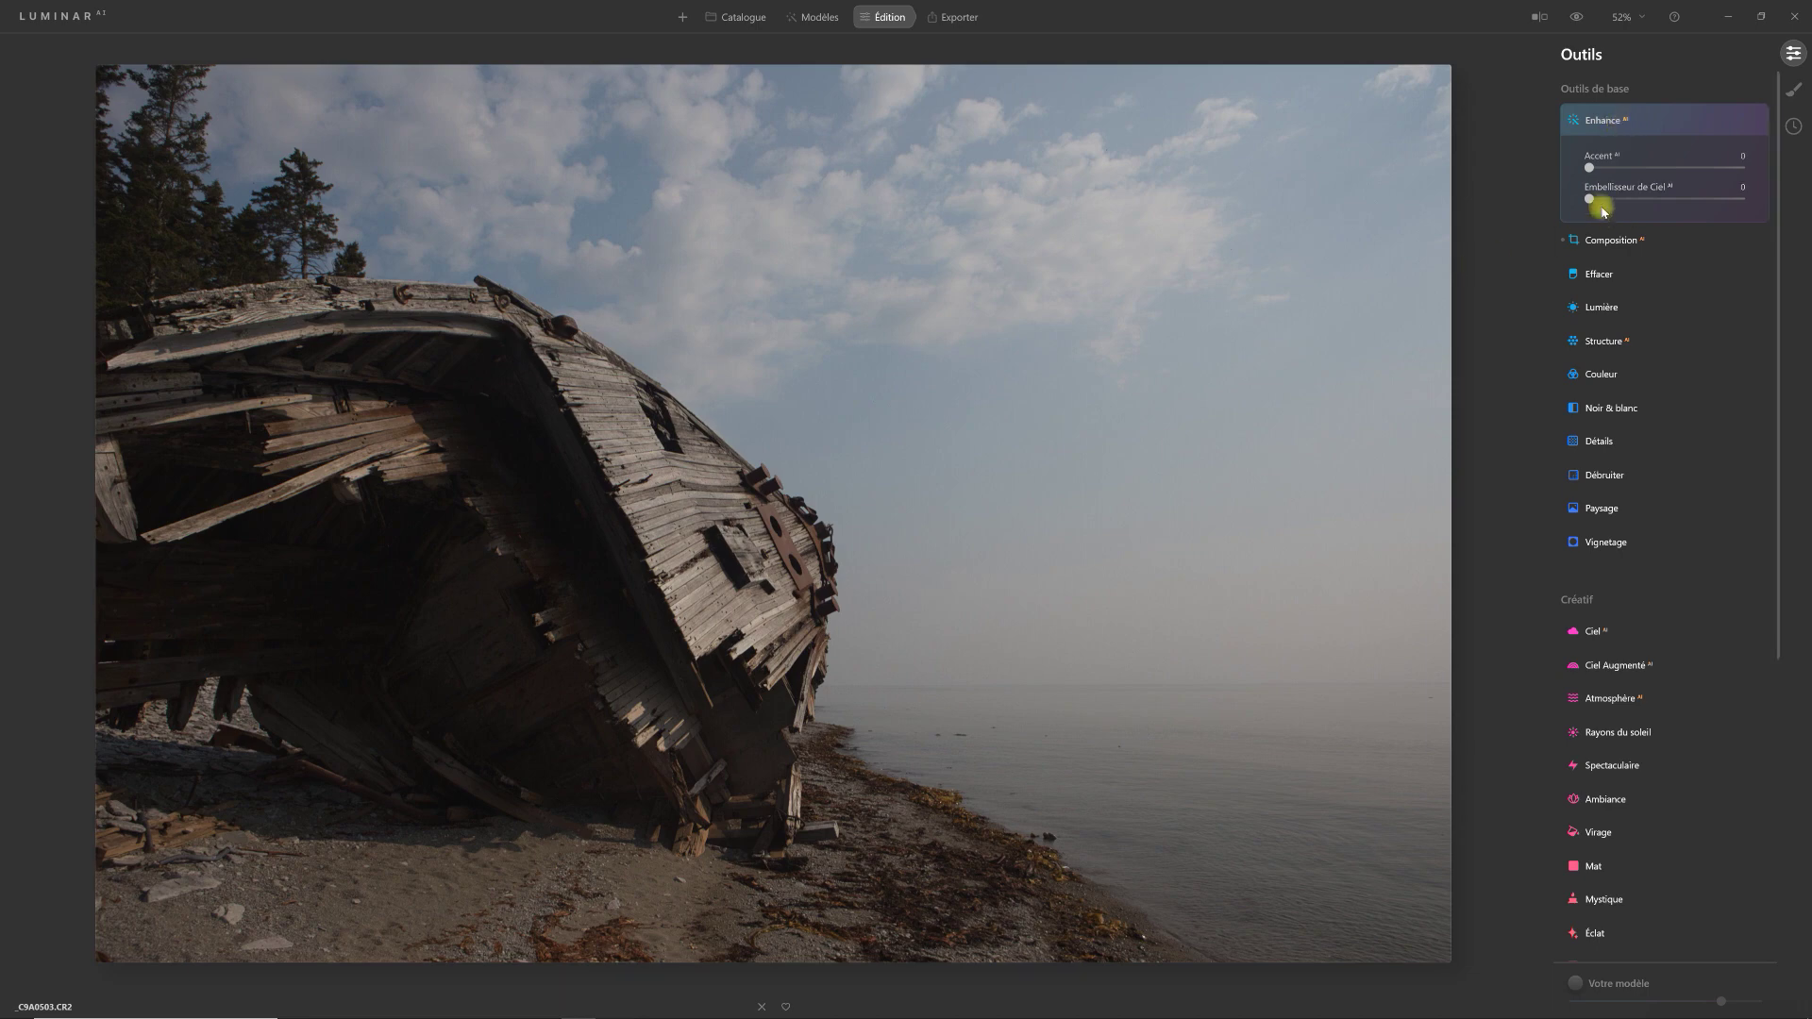
left_click_drag(1590, 170, 1642, 172)
mouse_move(1643, 173)
left_mouse_down()
mouse_move(1599, 200)
mouse_move(1634, 201)
left_mouse_up()
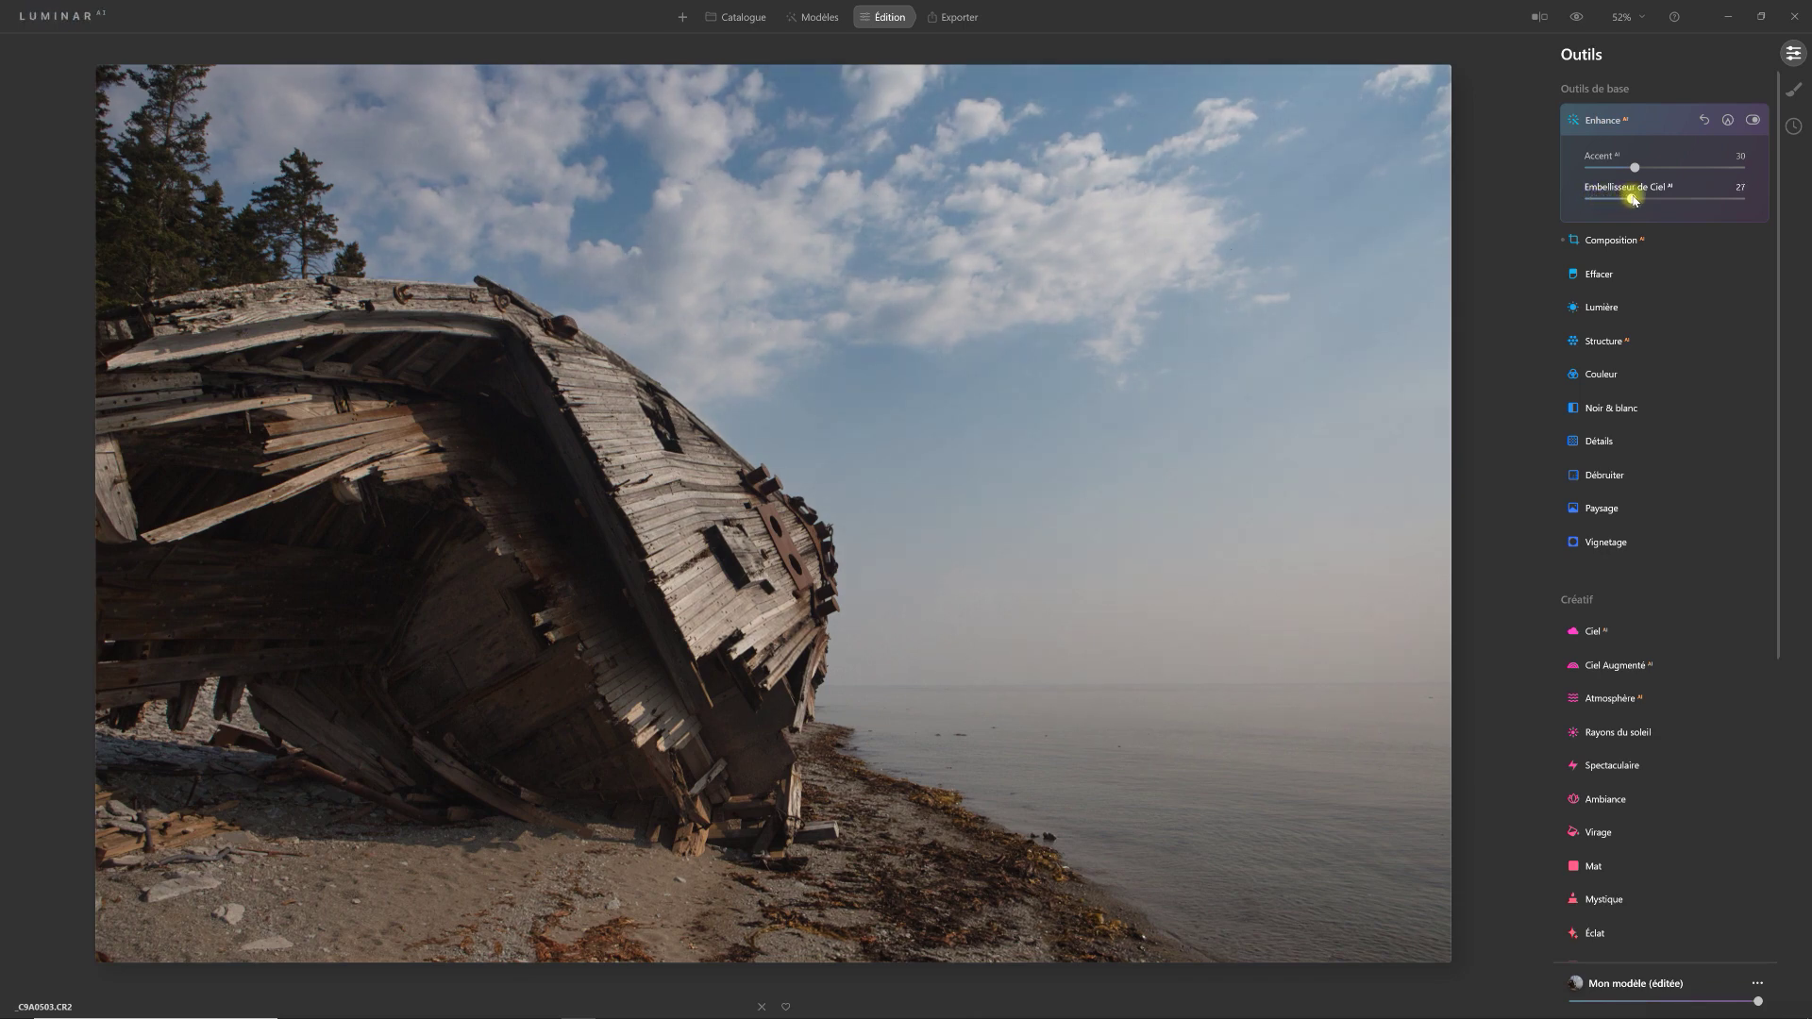
left_click_drag(1634, 200, 1637, 200)
left_click(1602, 241)
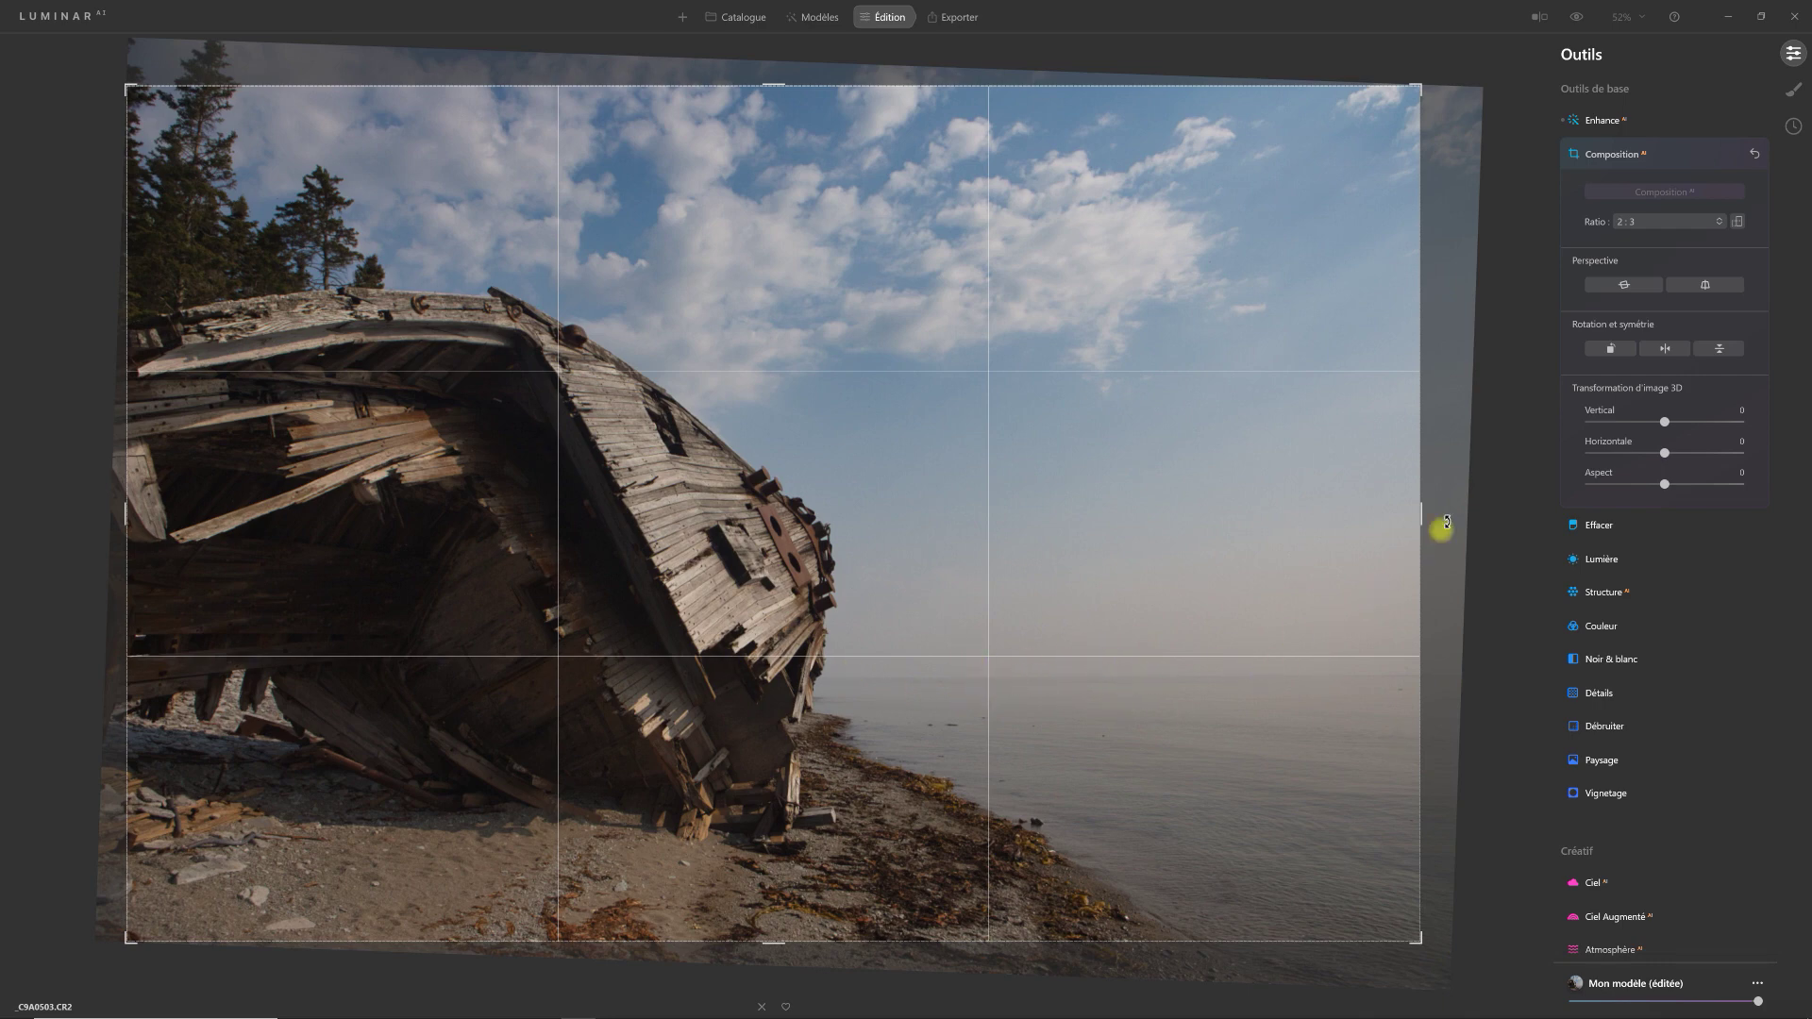
Step: Apply the straightened 2:3 Composition AI crop
key("Return")
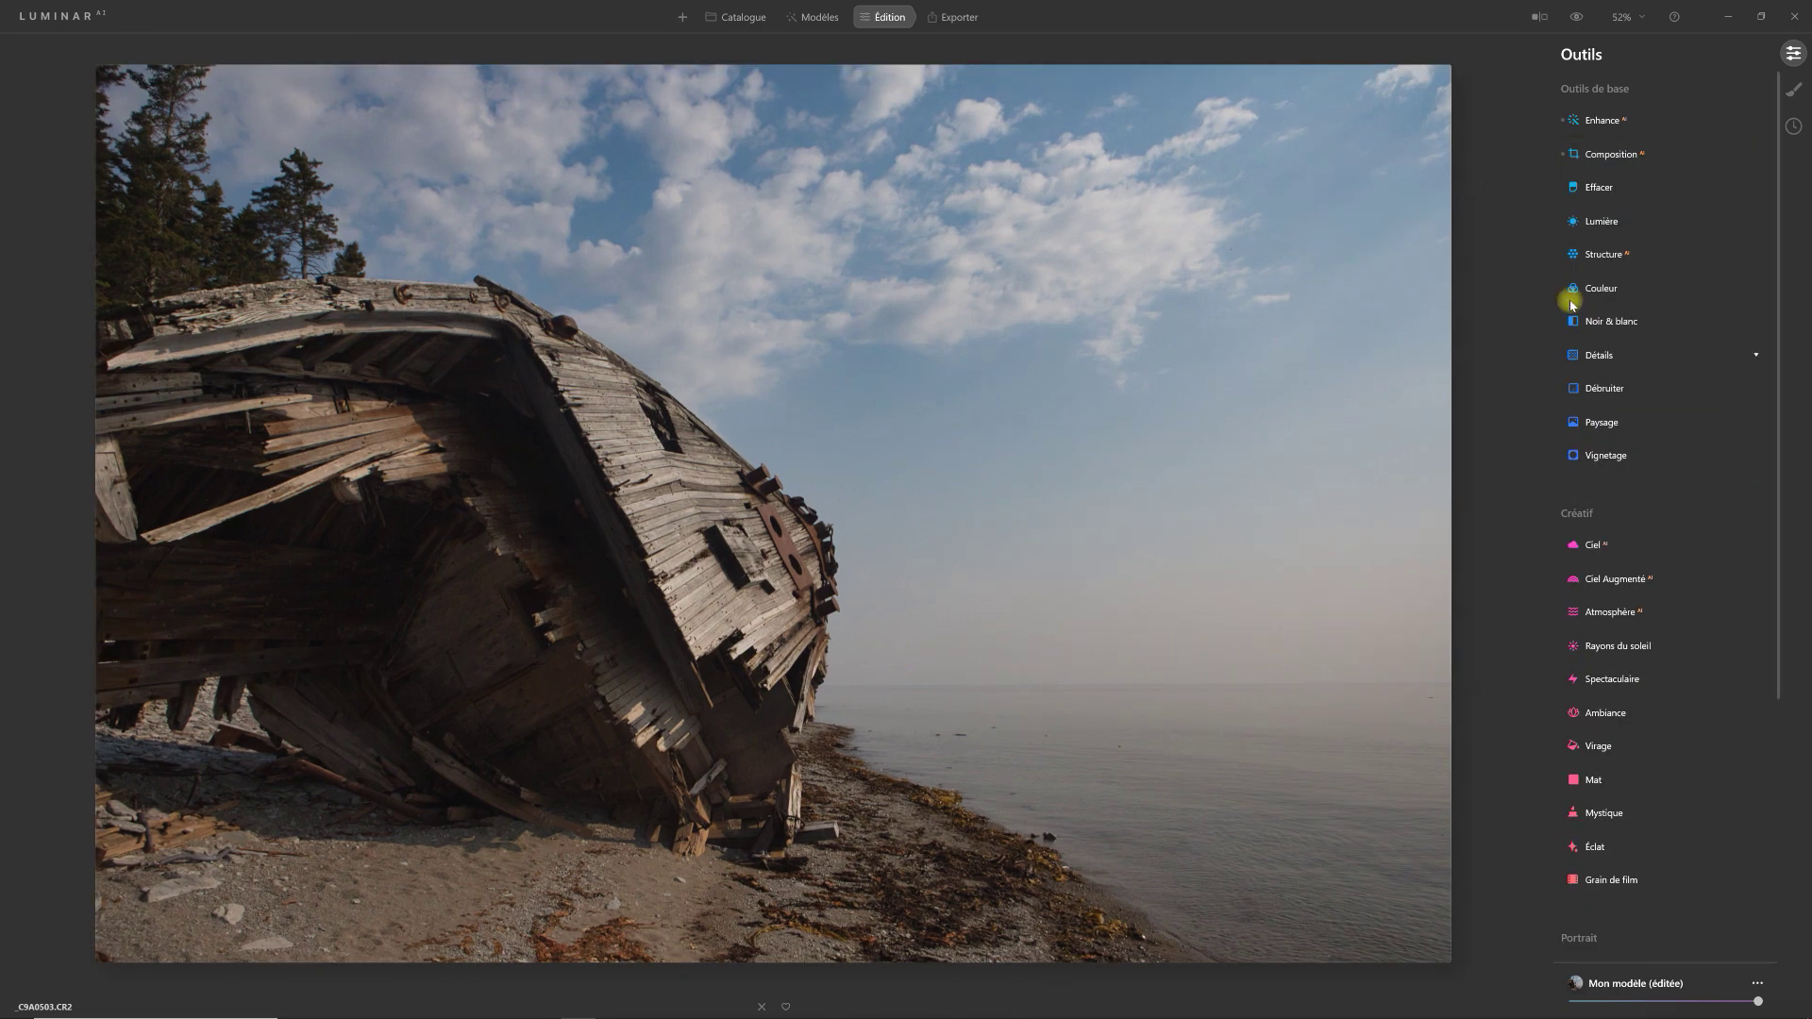
Step: Apply the Canon EOS 5D Mark III camera profile in the Lumière tool
left_click(1602, 223)
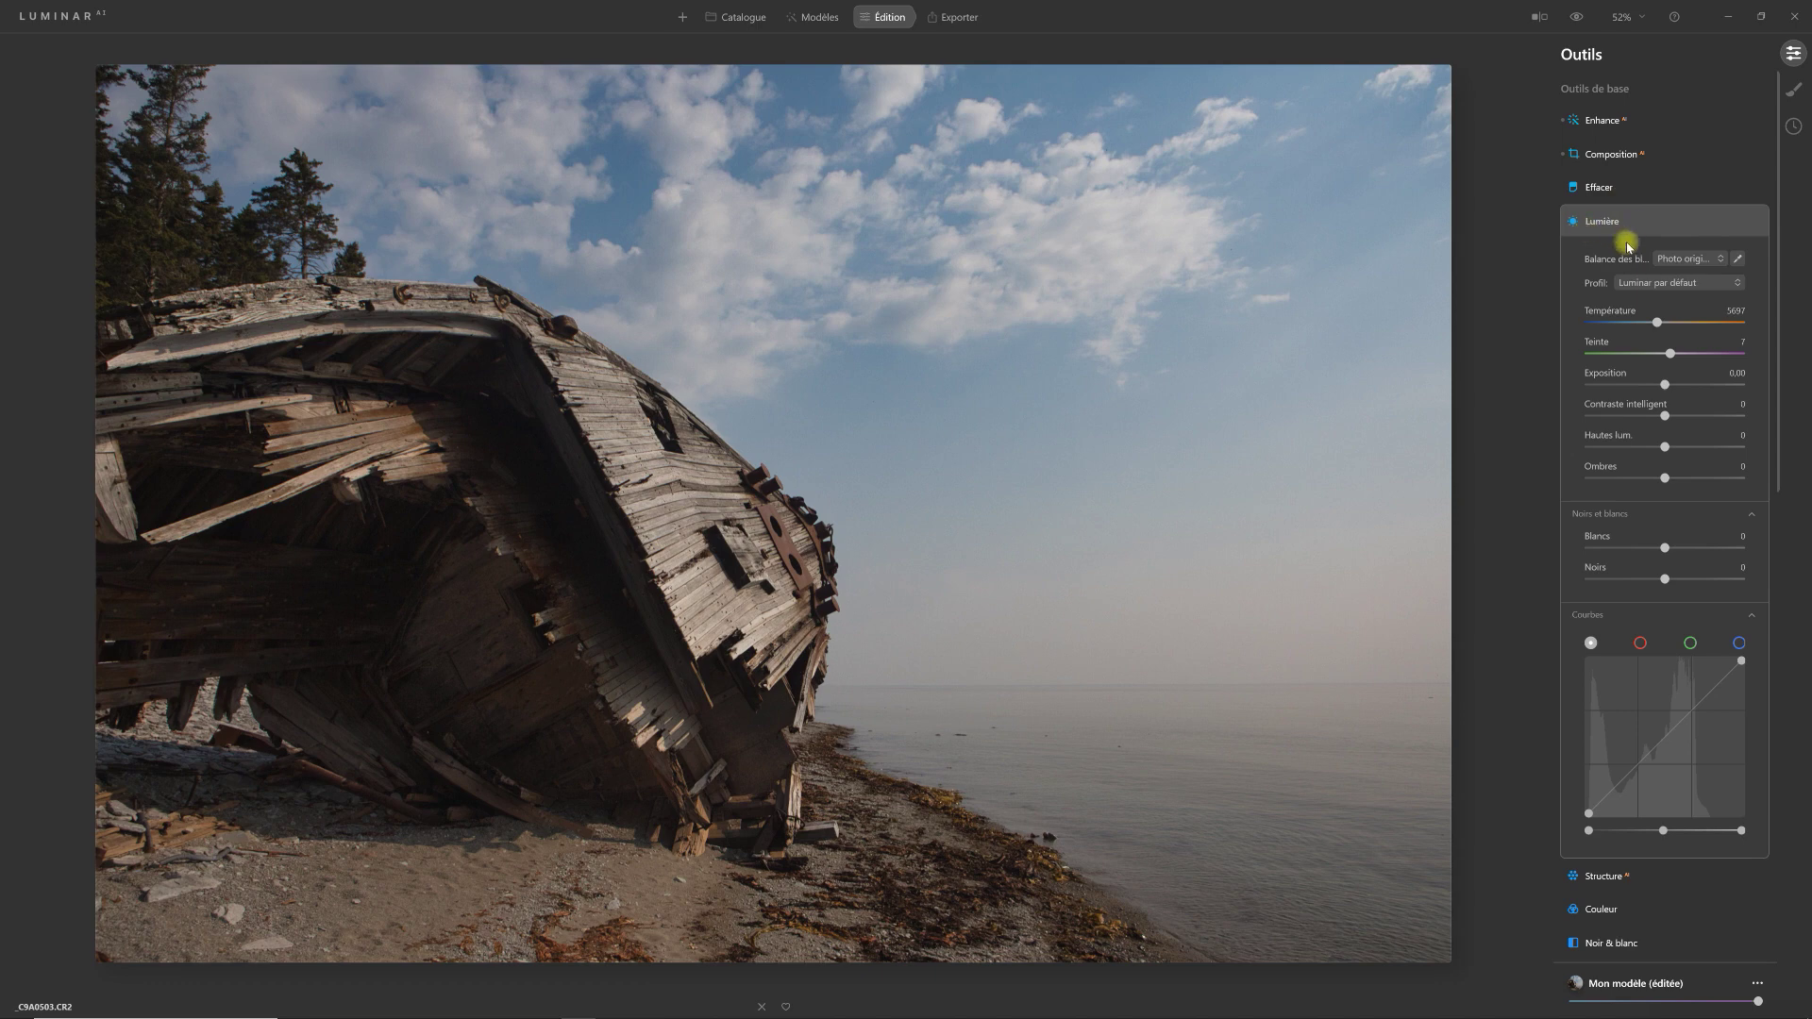
left_click(1711, 281)
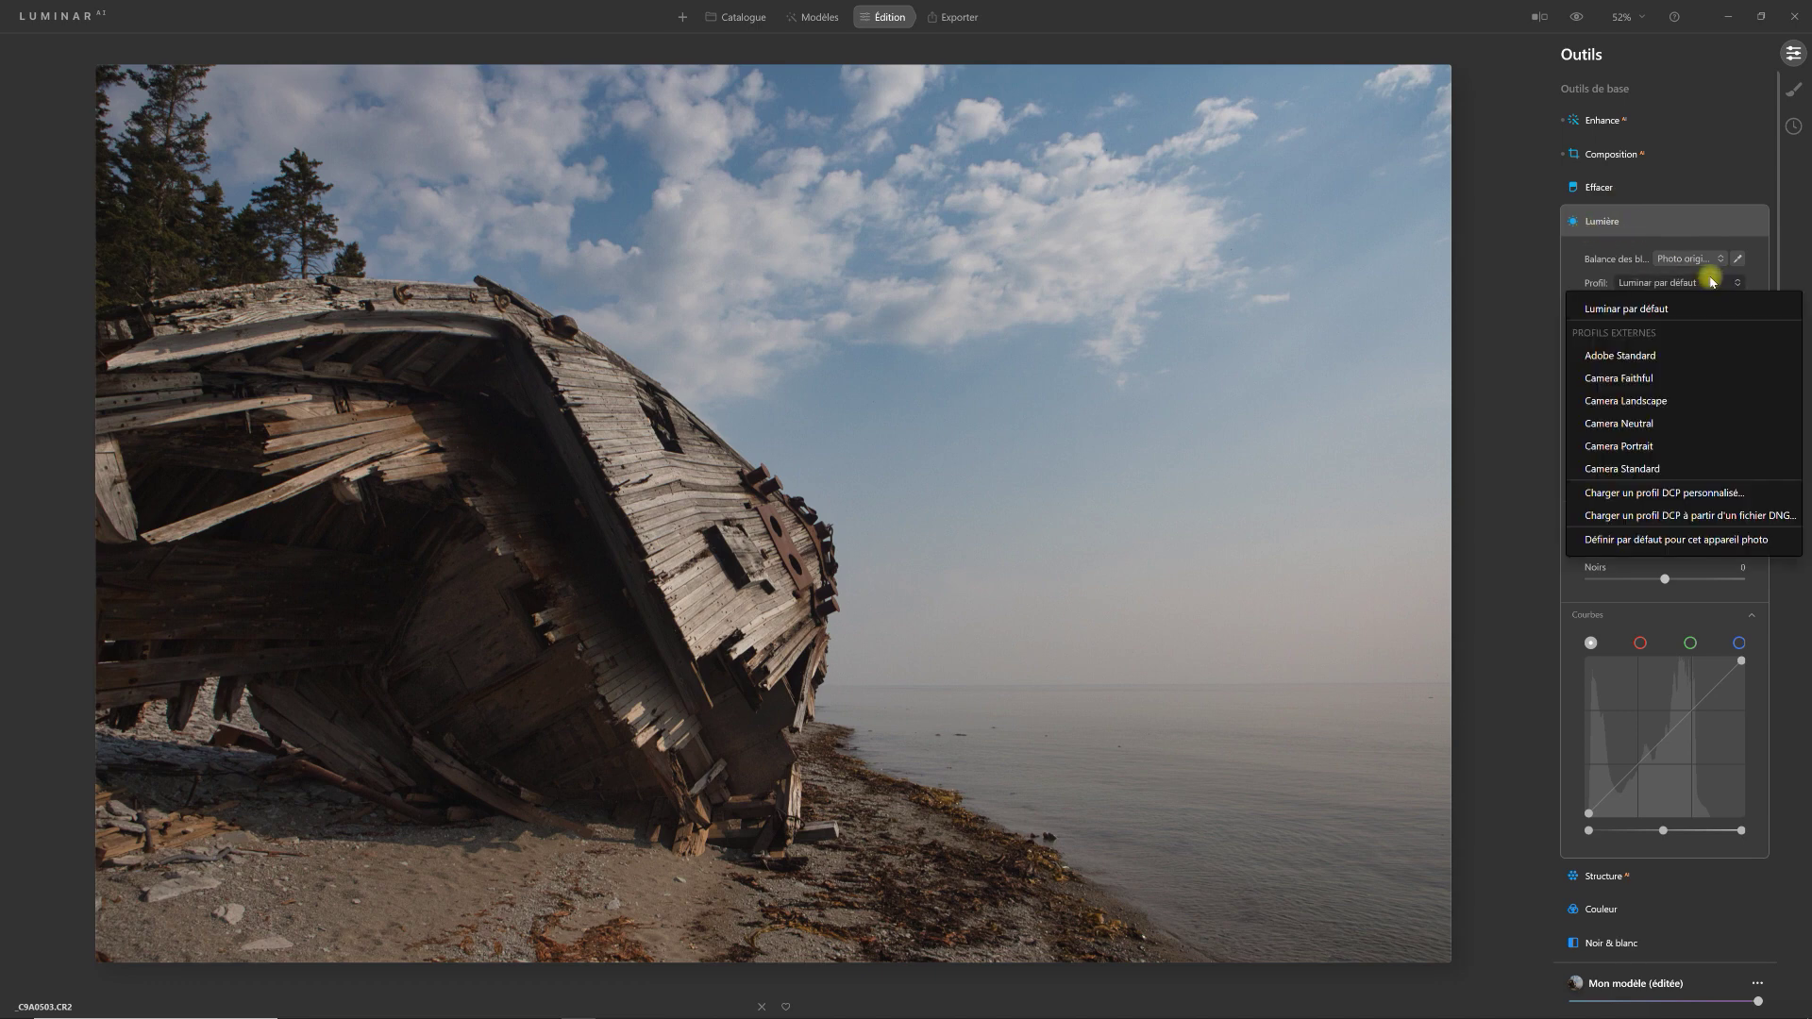
left_click(1714, 402)
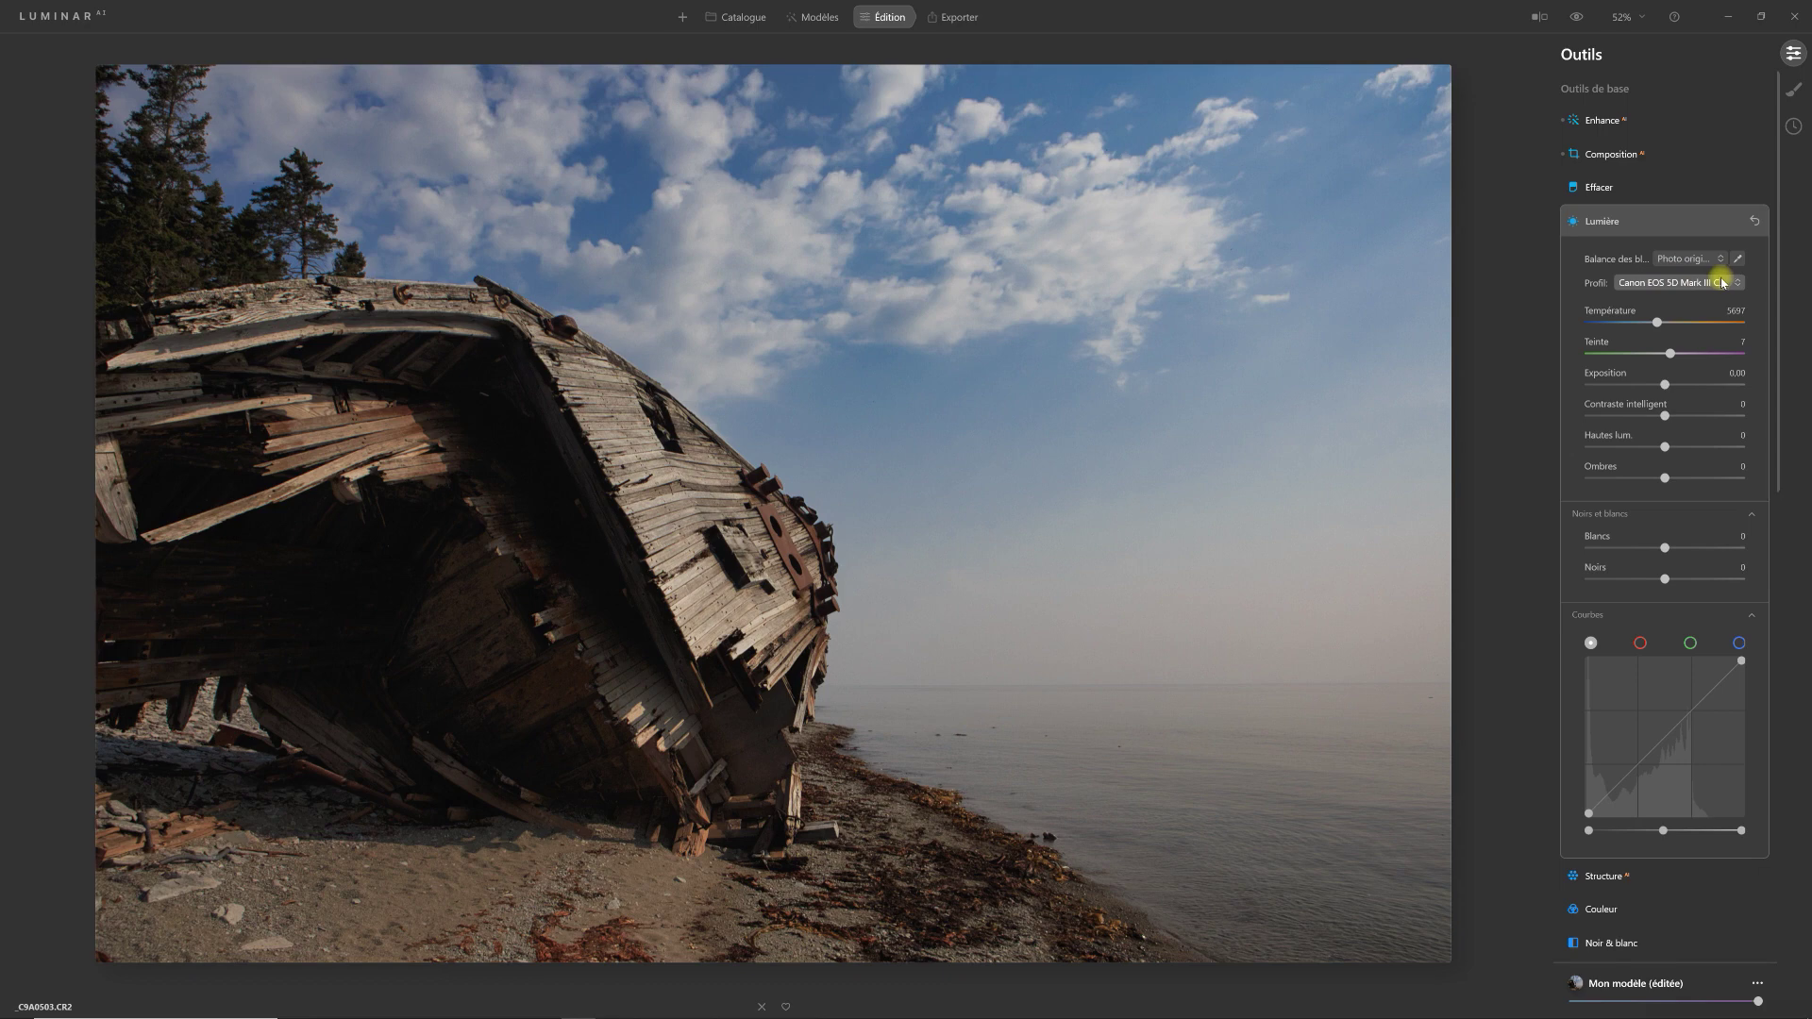
Step: Set smart contrast to 19, highlights to -21 and shadows to 7
left_click_drag(1671, 417, 1680, 426)
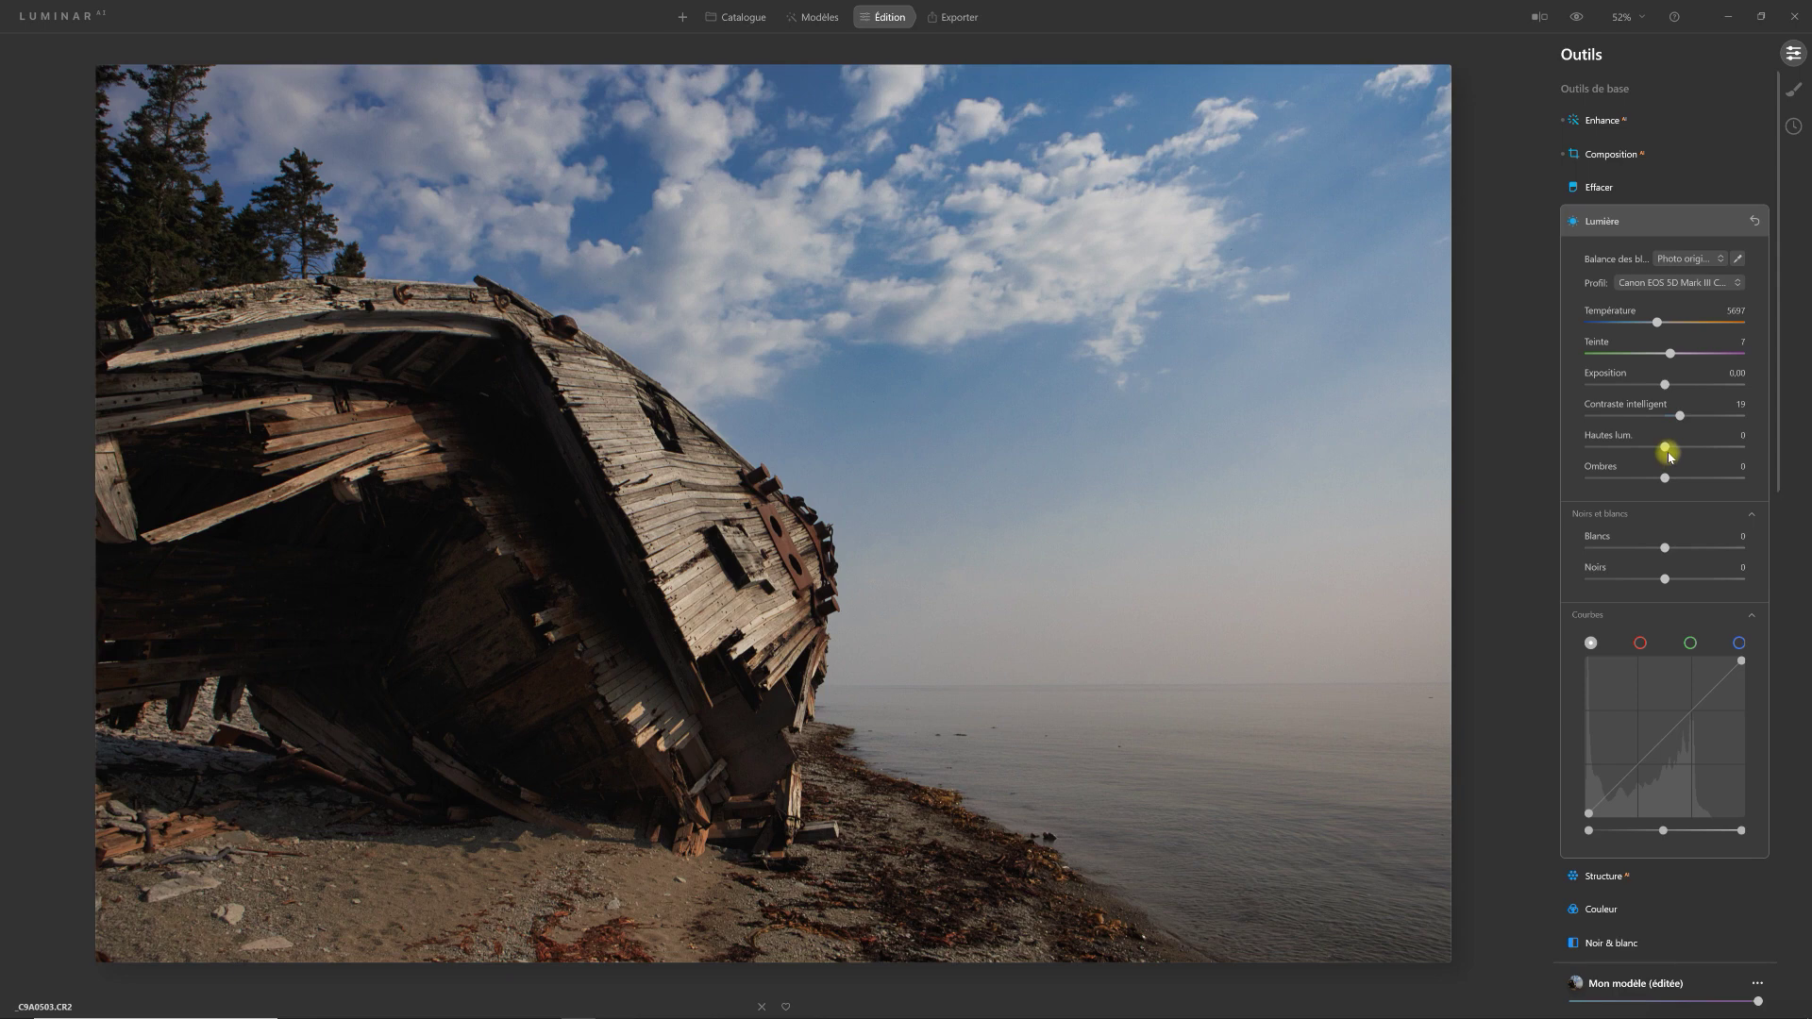
left_click_drag(1665, 446, 1658, 450)
left_click_drag(1654, 453, 1647, 449)
left_click_drag(1666, 485, 1673, 483)
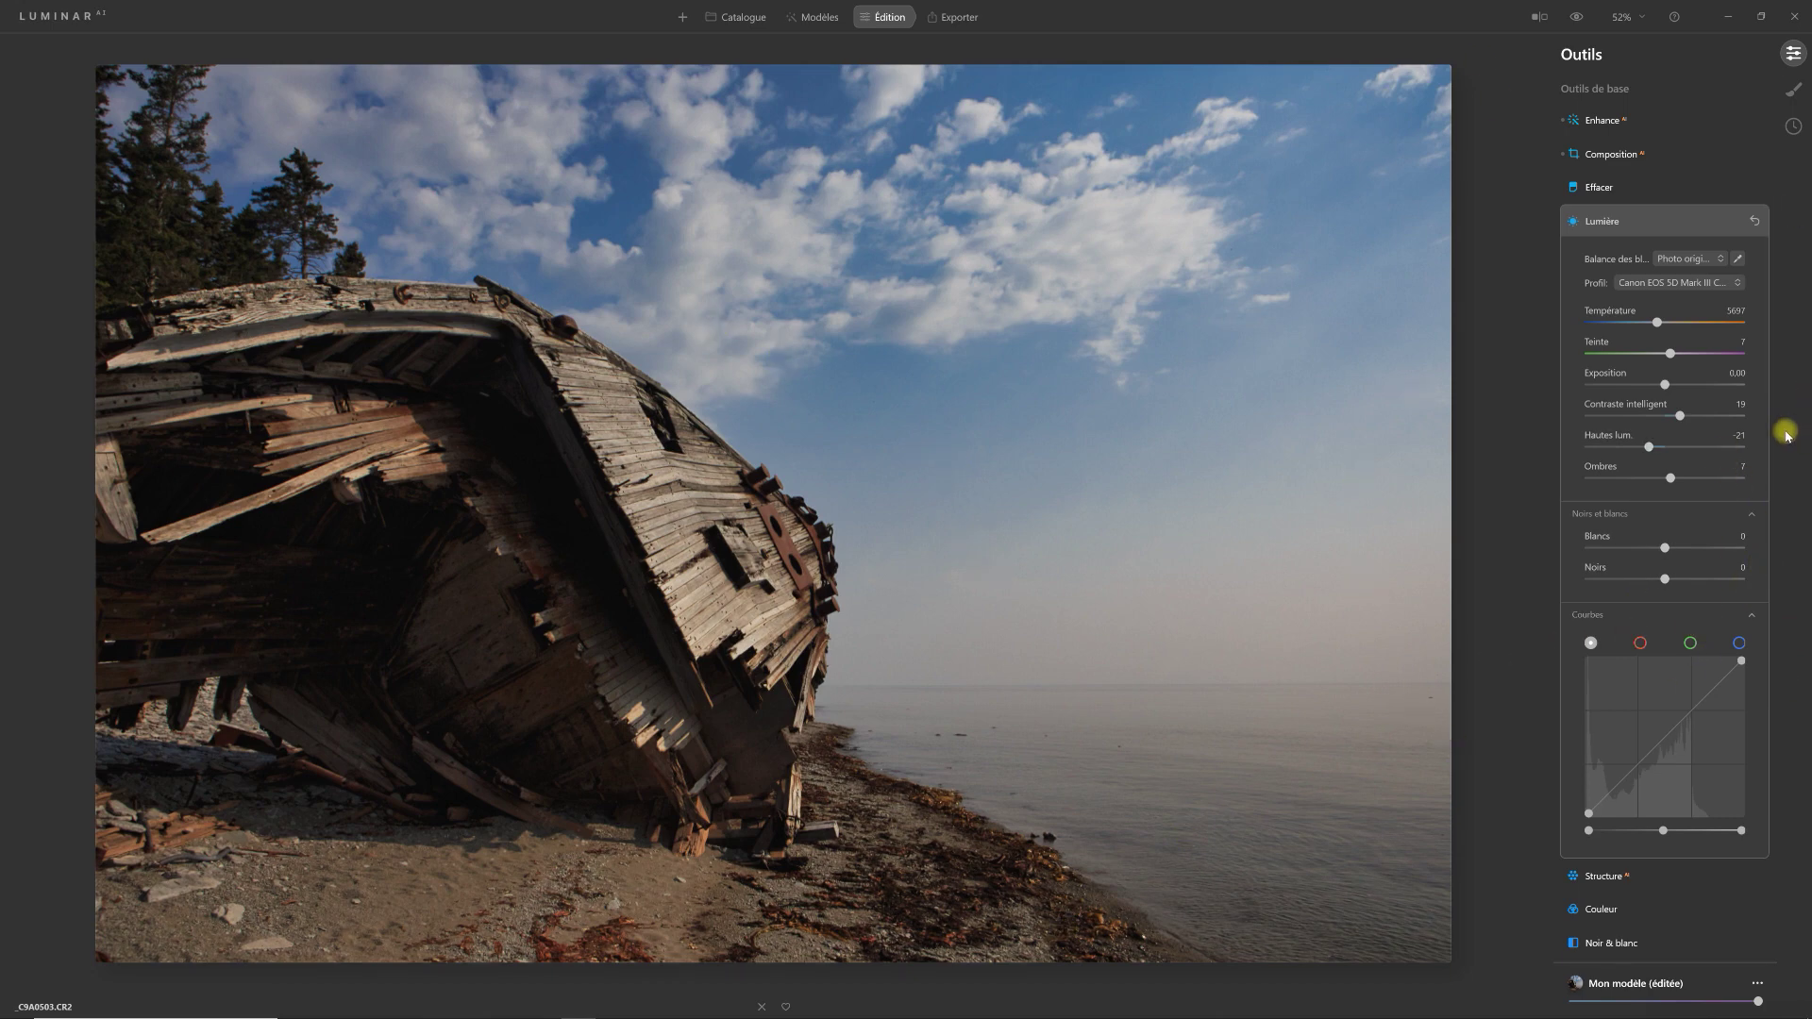
mouse_move(1778, 443)
left_mouse_down()
mouse_move(1778, 627)
mouse_move(1768, 437)
left_mouse_up()
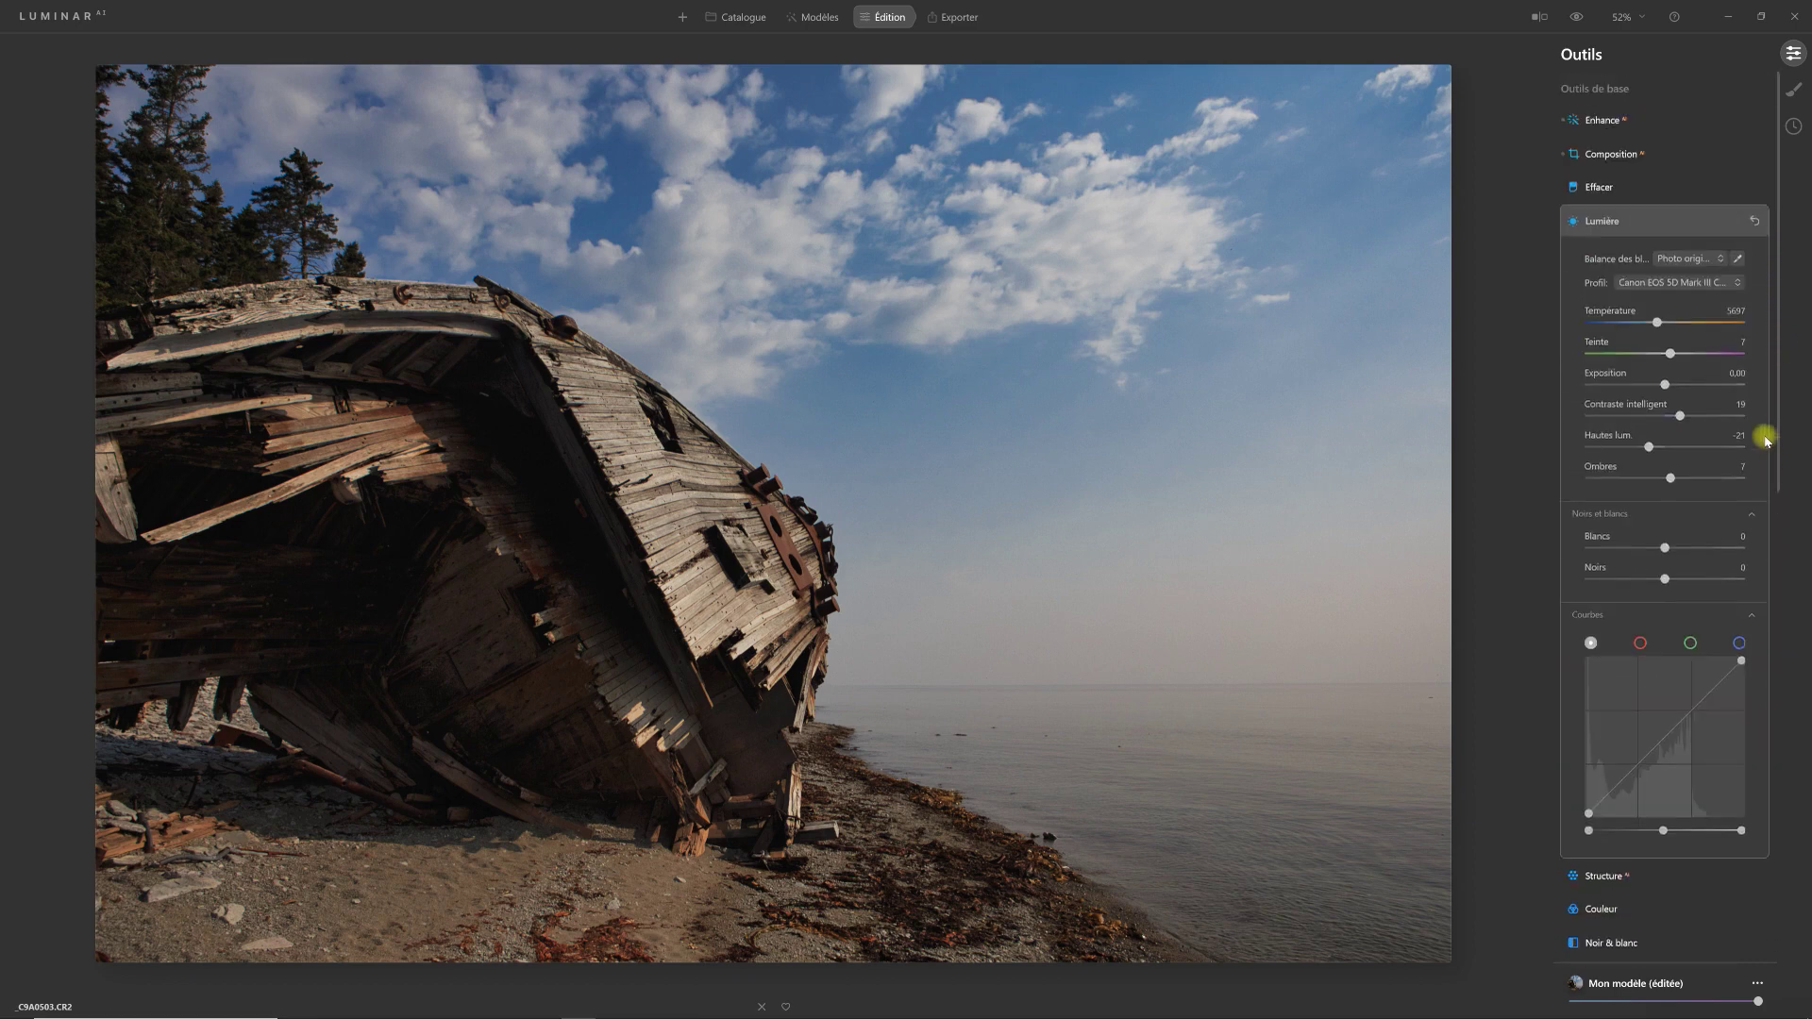
left_click(1612, 224)
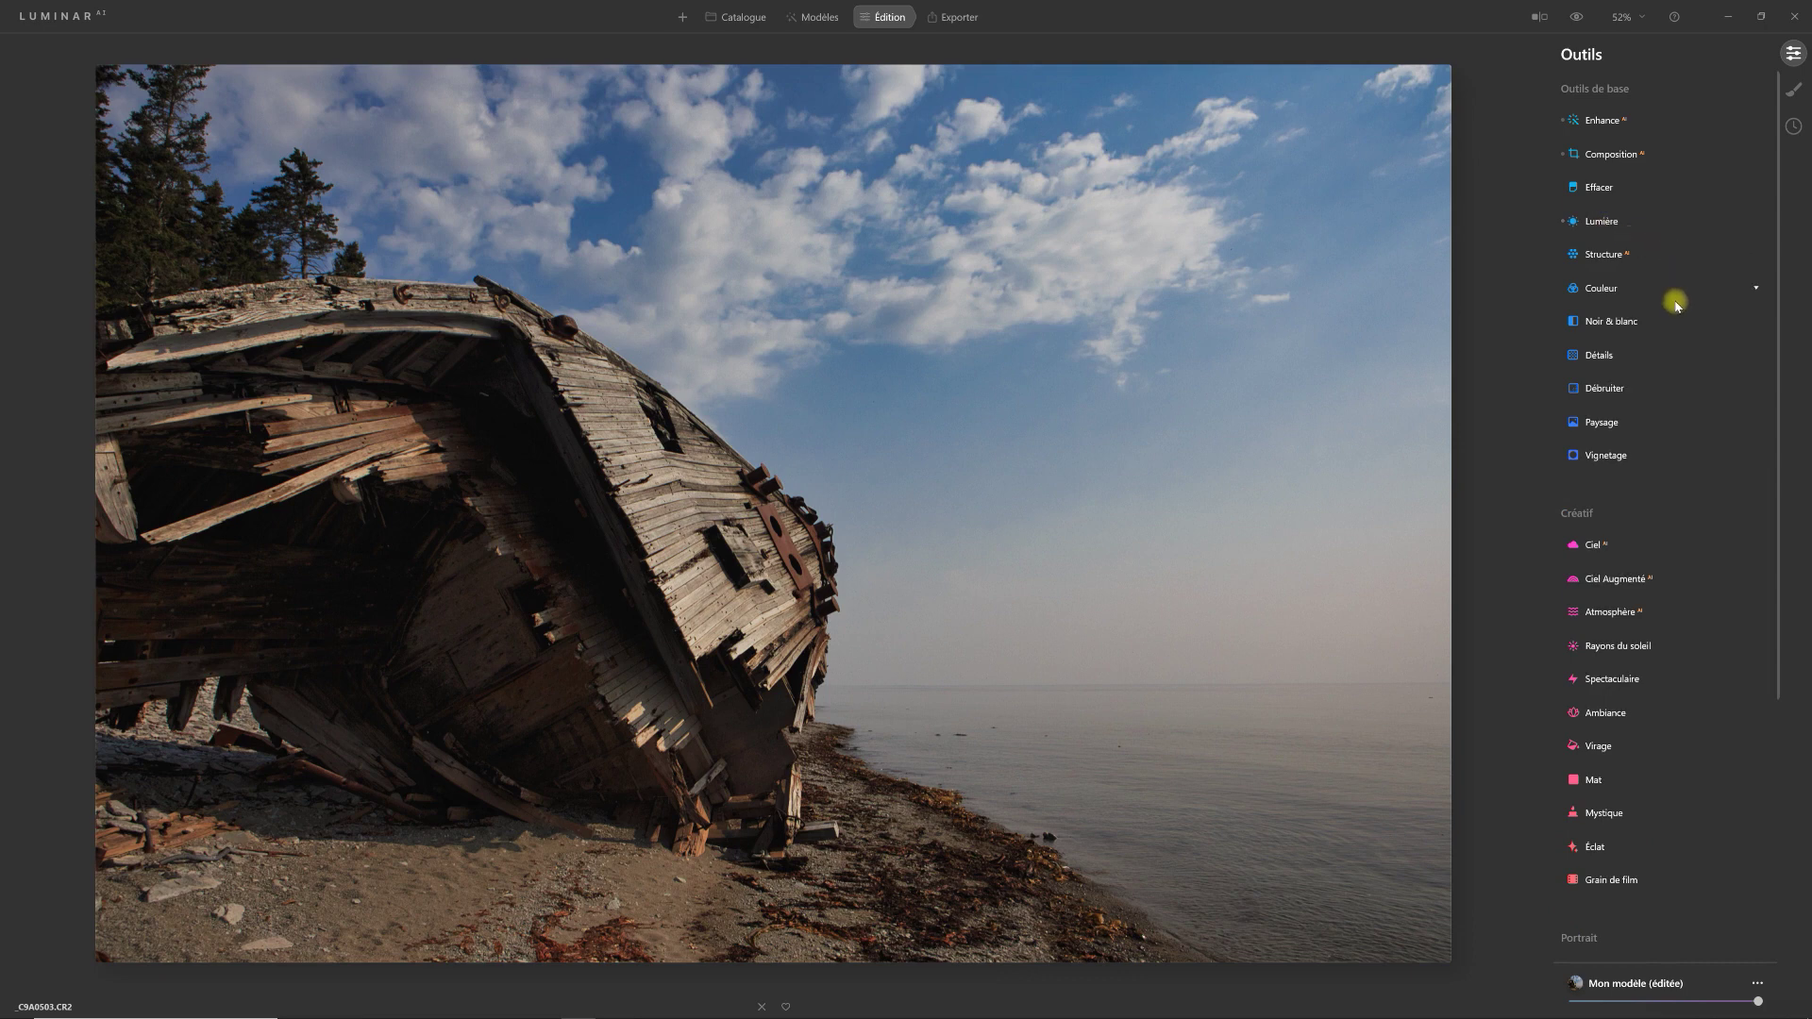
Step: Raise the Structure AI amount to 29 to crisp up the hull's wood texture
left_click(1605, 257)
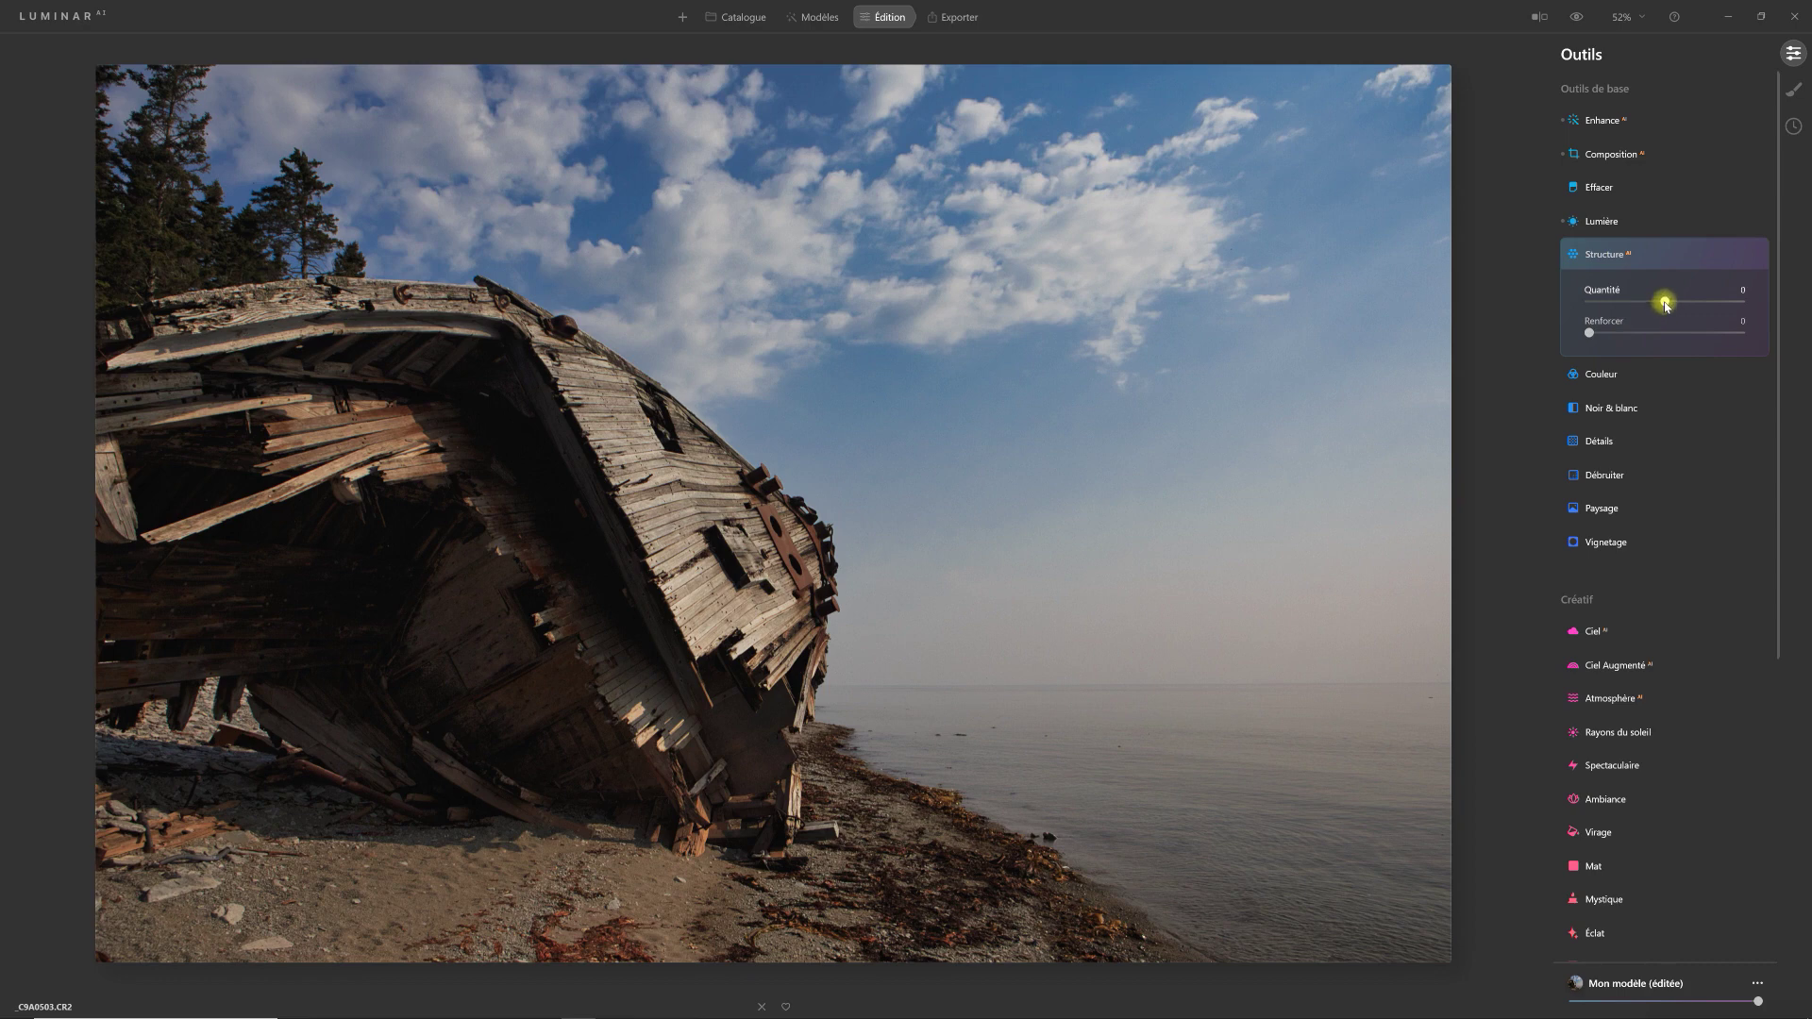
left_click_drag(1666, 303, 1686, 304)
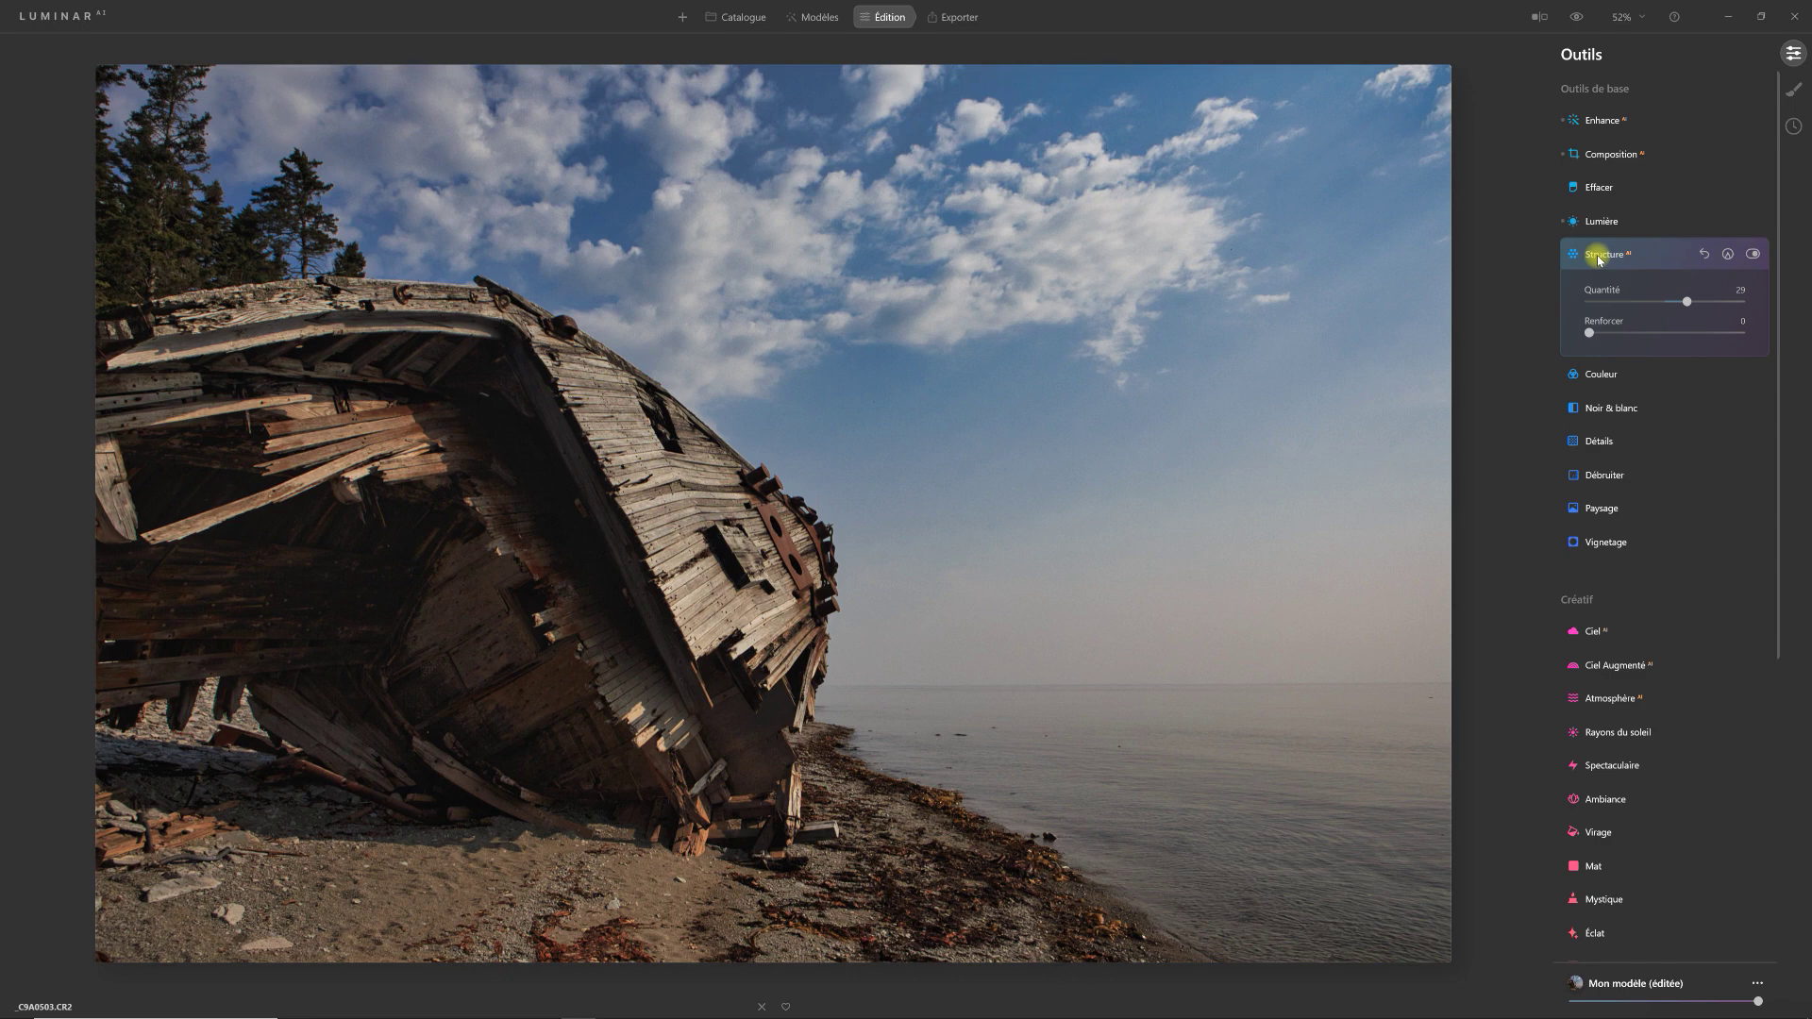
Step: Set Colour vibrance to 13 for slightly richer sky and beach tones
left_click(1598, 257)
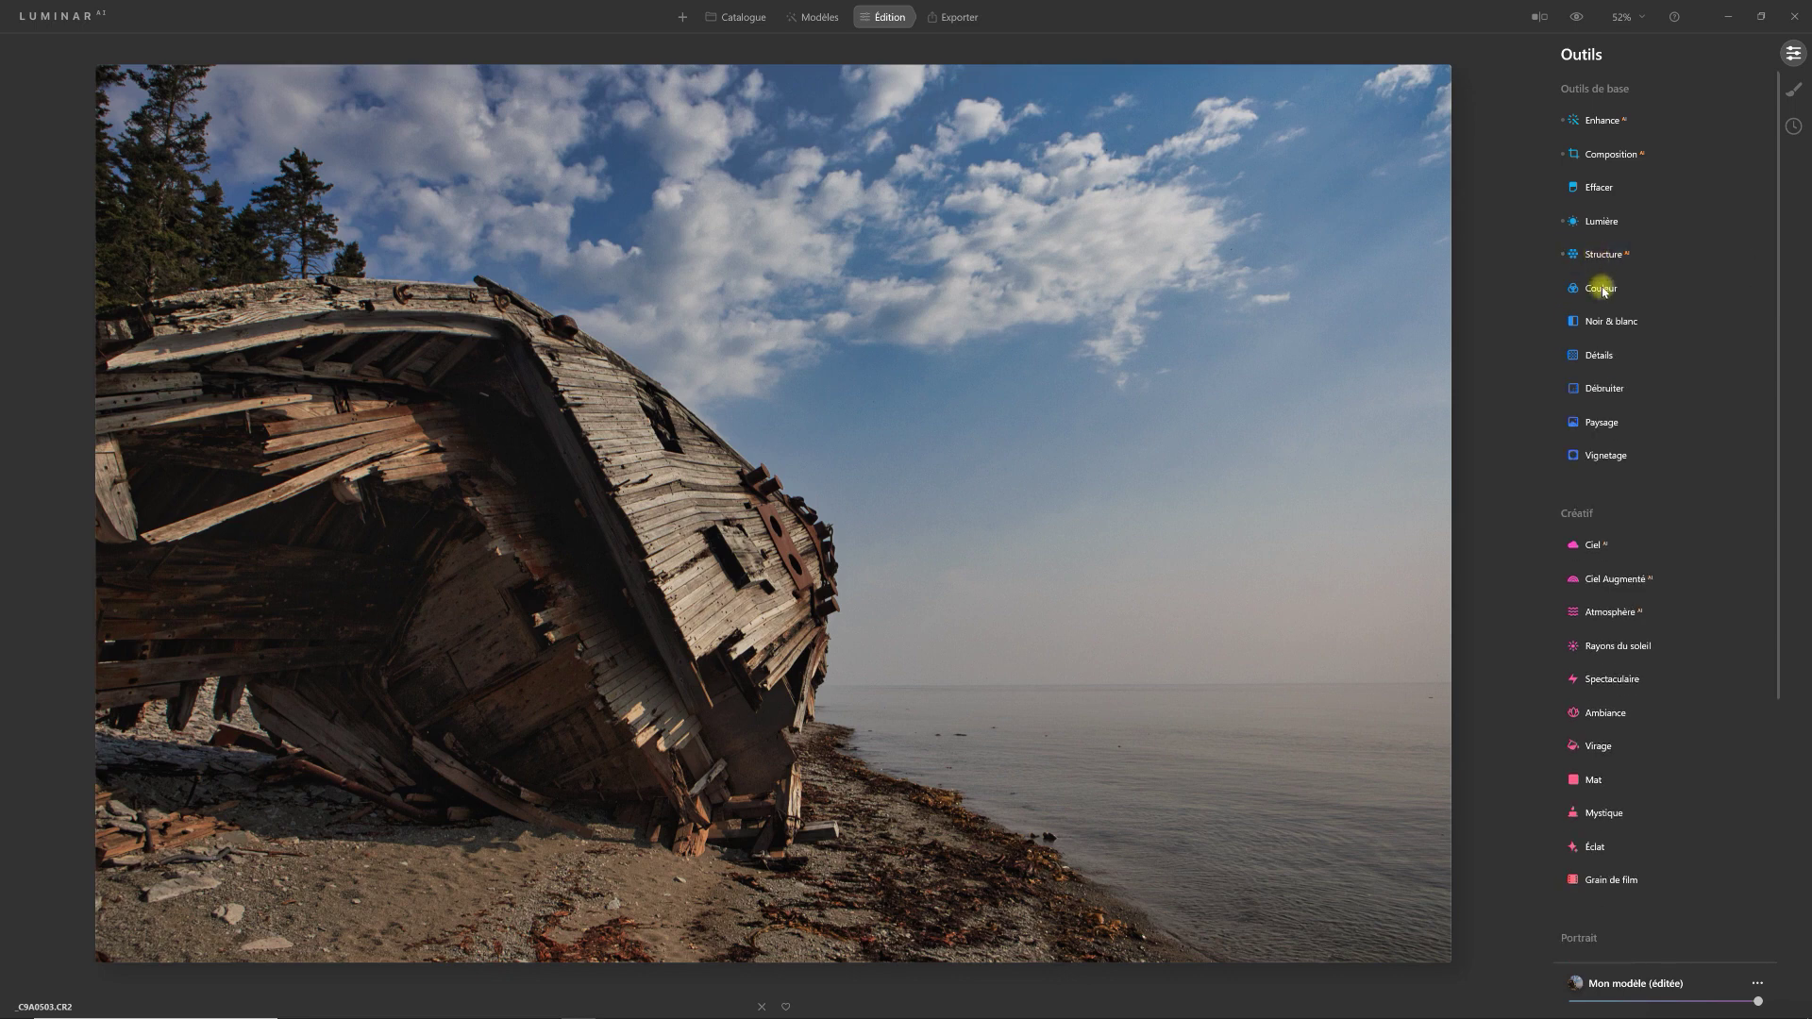
left_click(1602, 288)
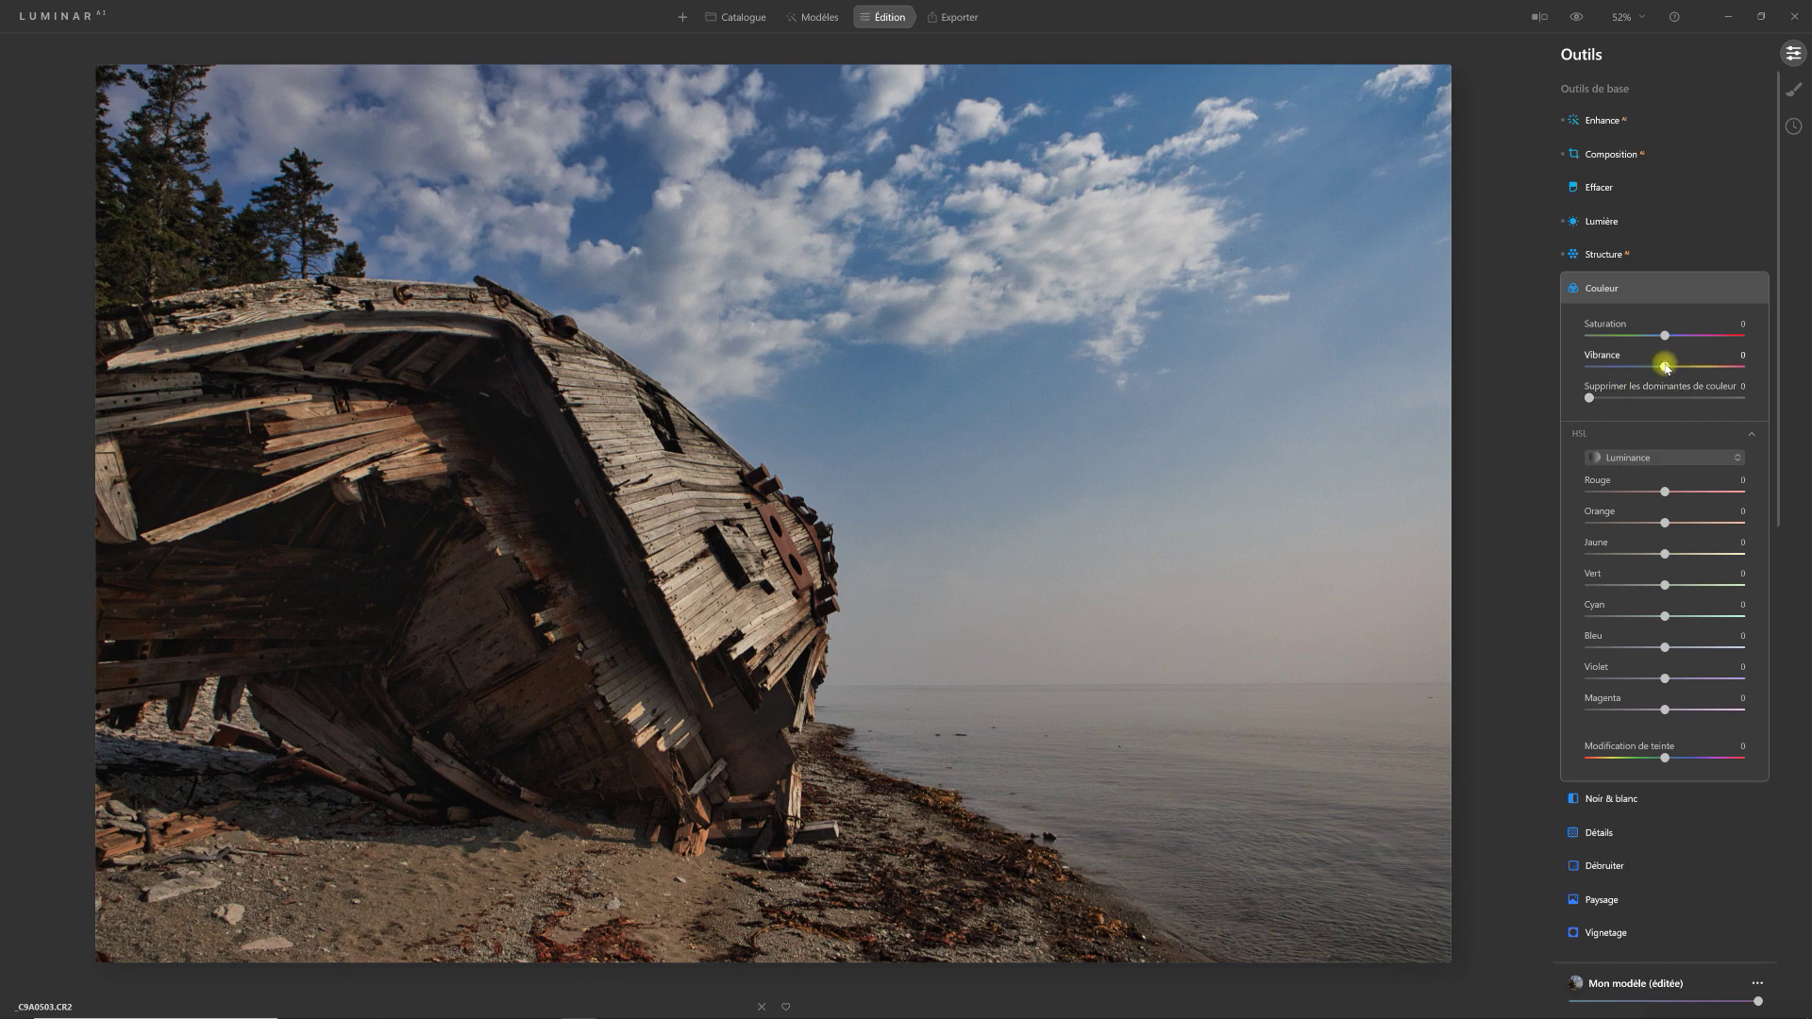
left_click_drag(1666, 368, 1691, 372)
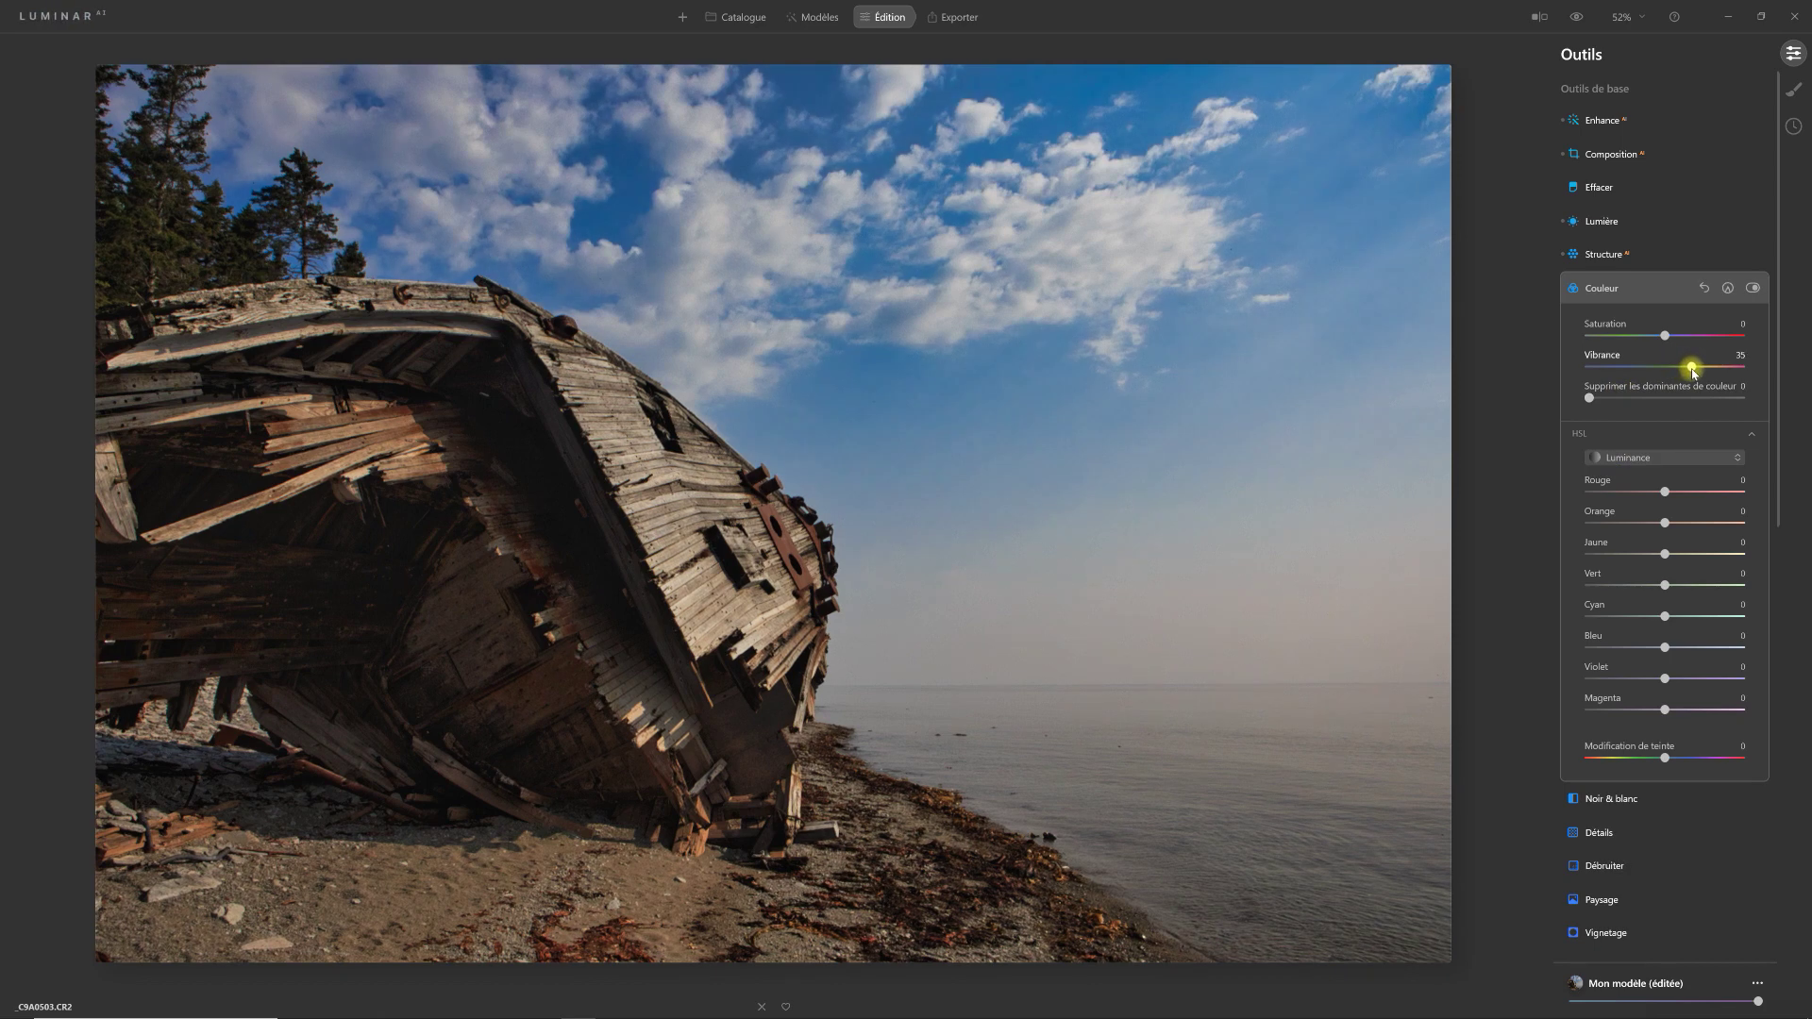
left_click_drag(1693, 374, 1686, 370)
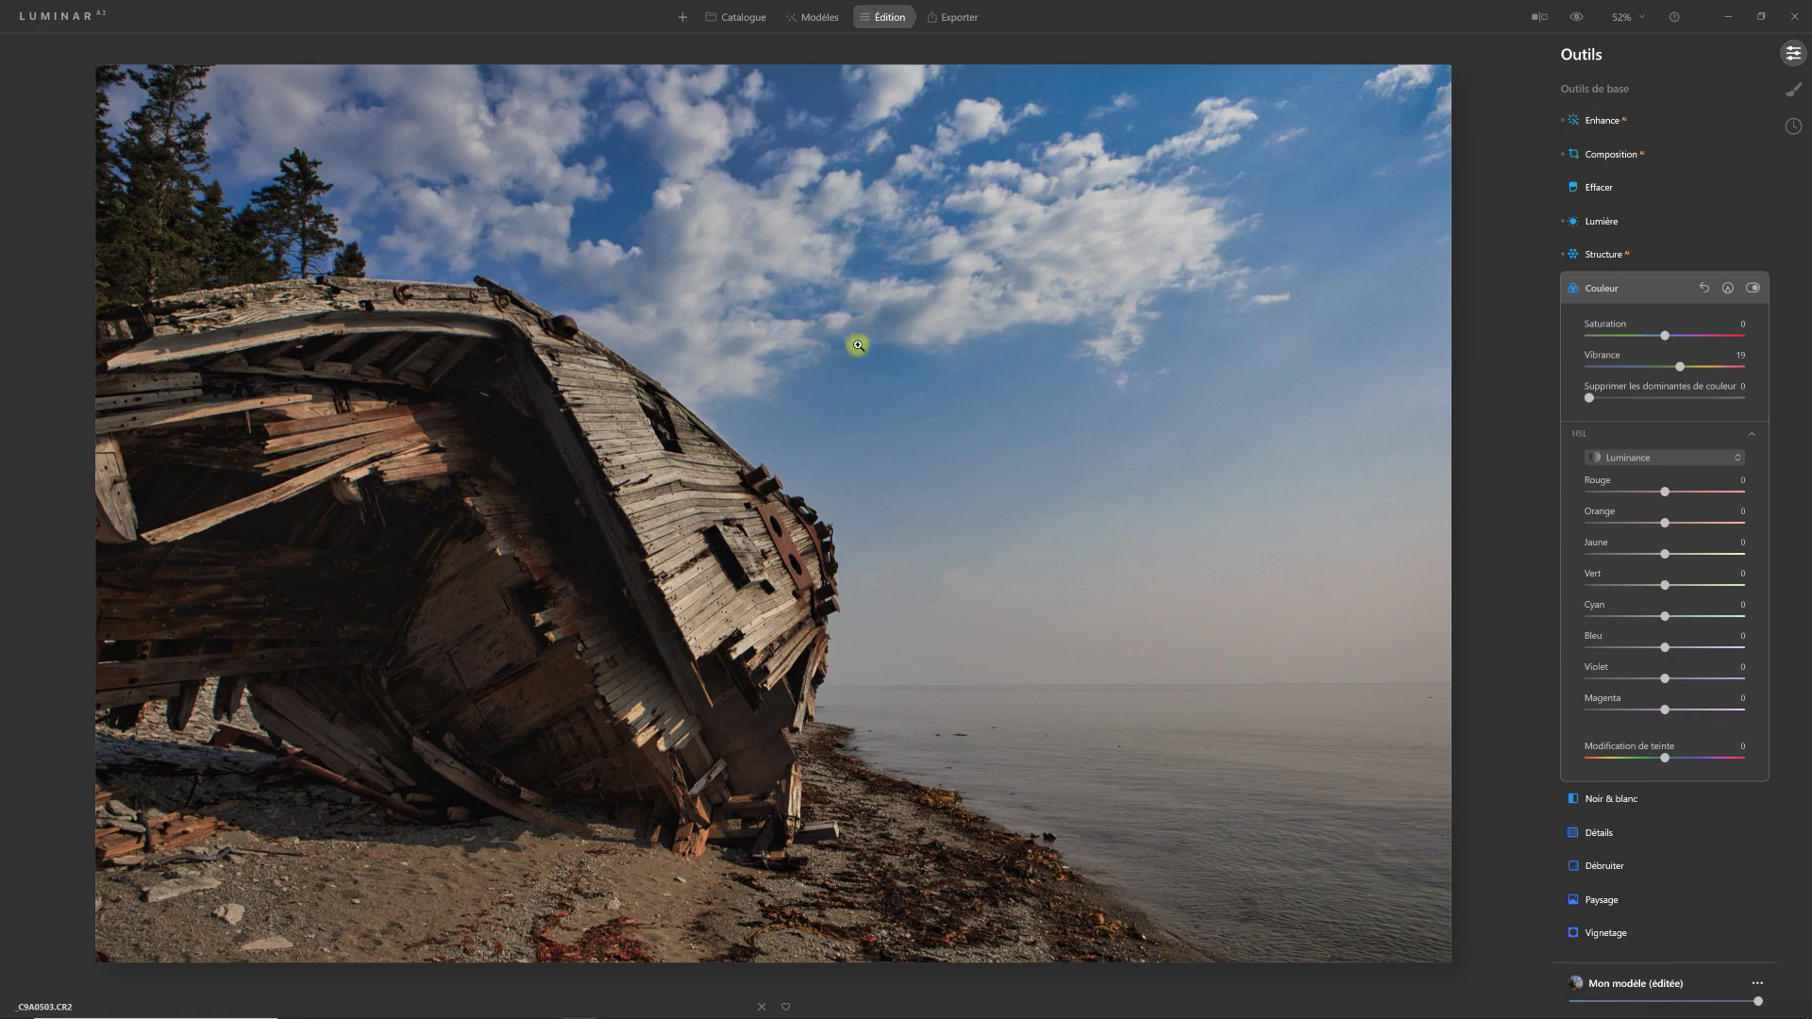
left_click(1578, 18)
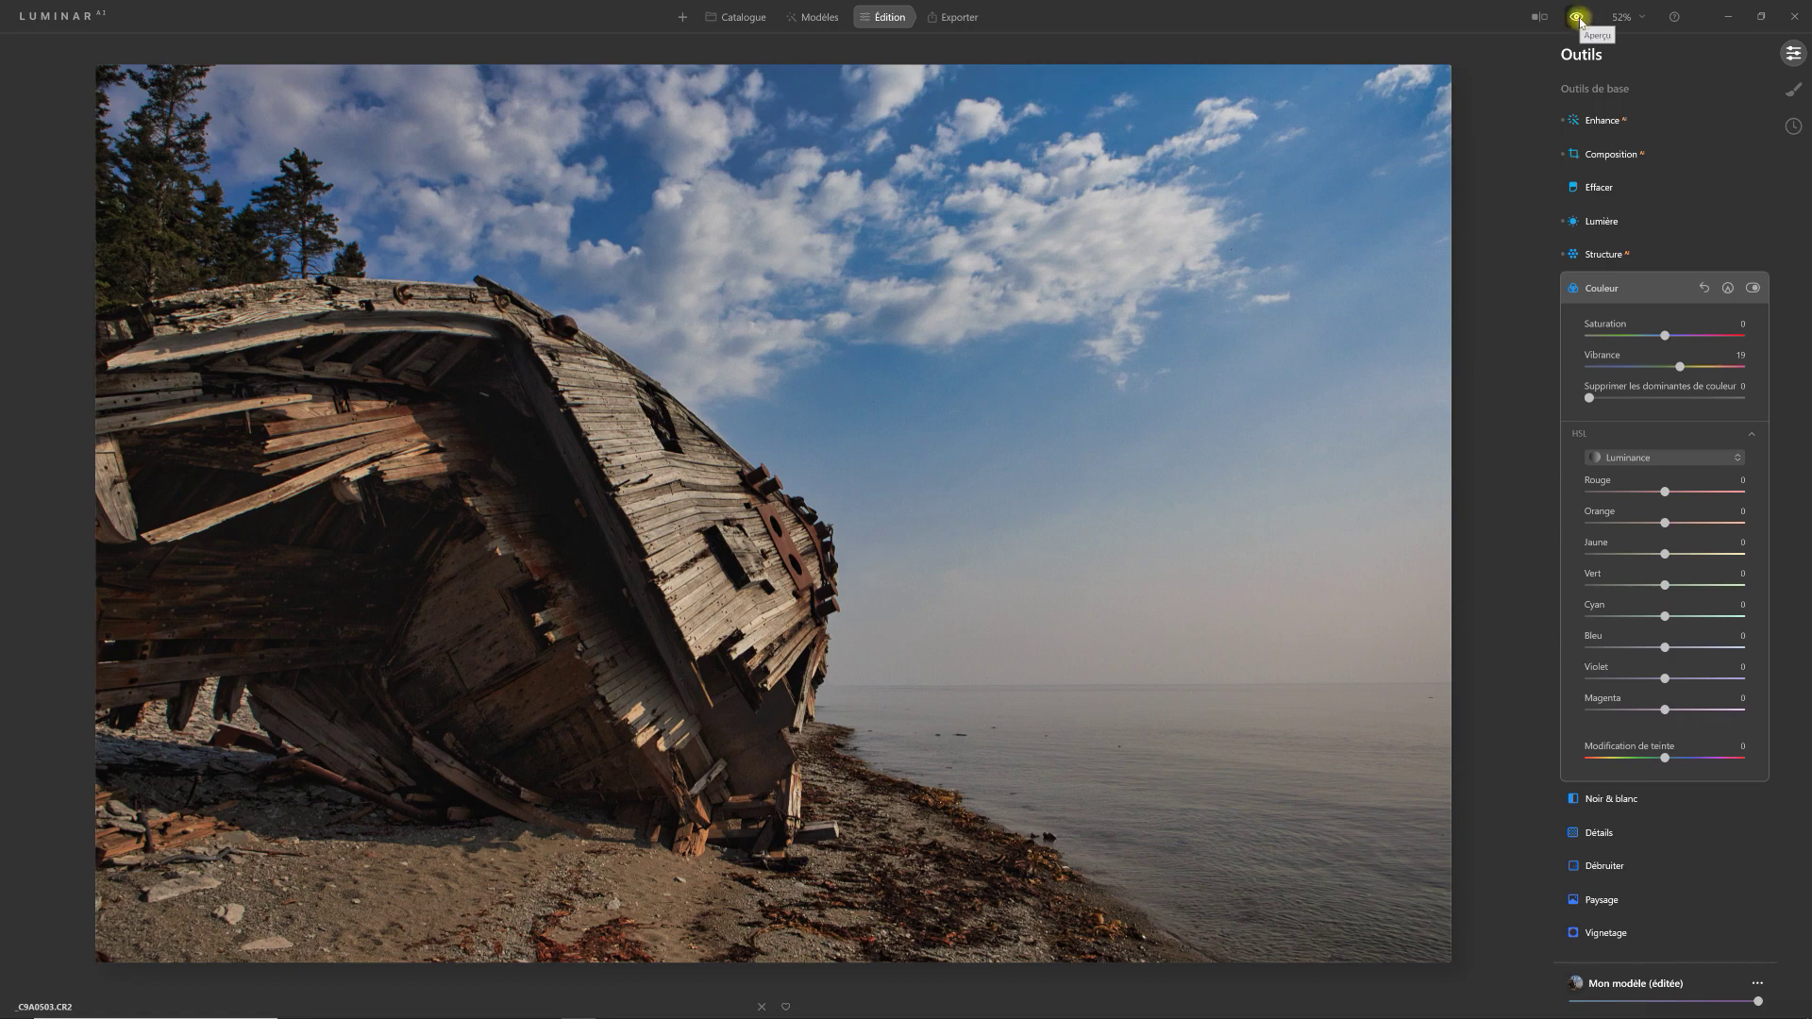
Step: Compare before and after, return to the edited photo, and collapse the Colour panel
left_click(1578, 17)
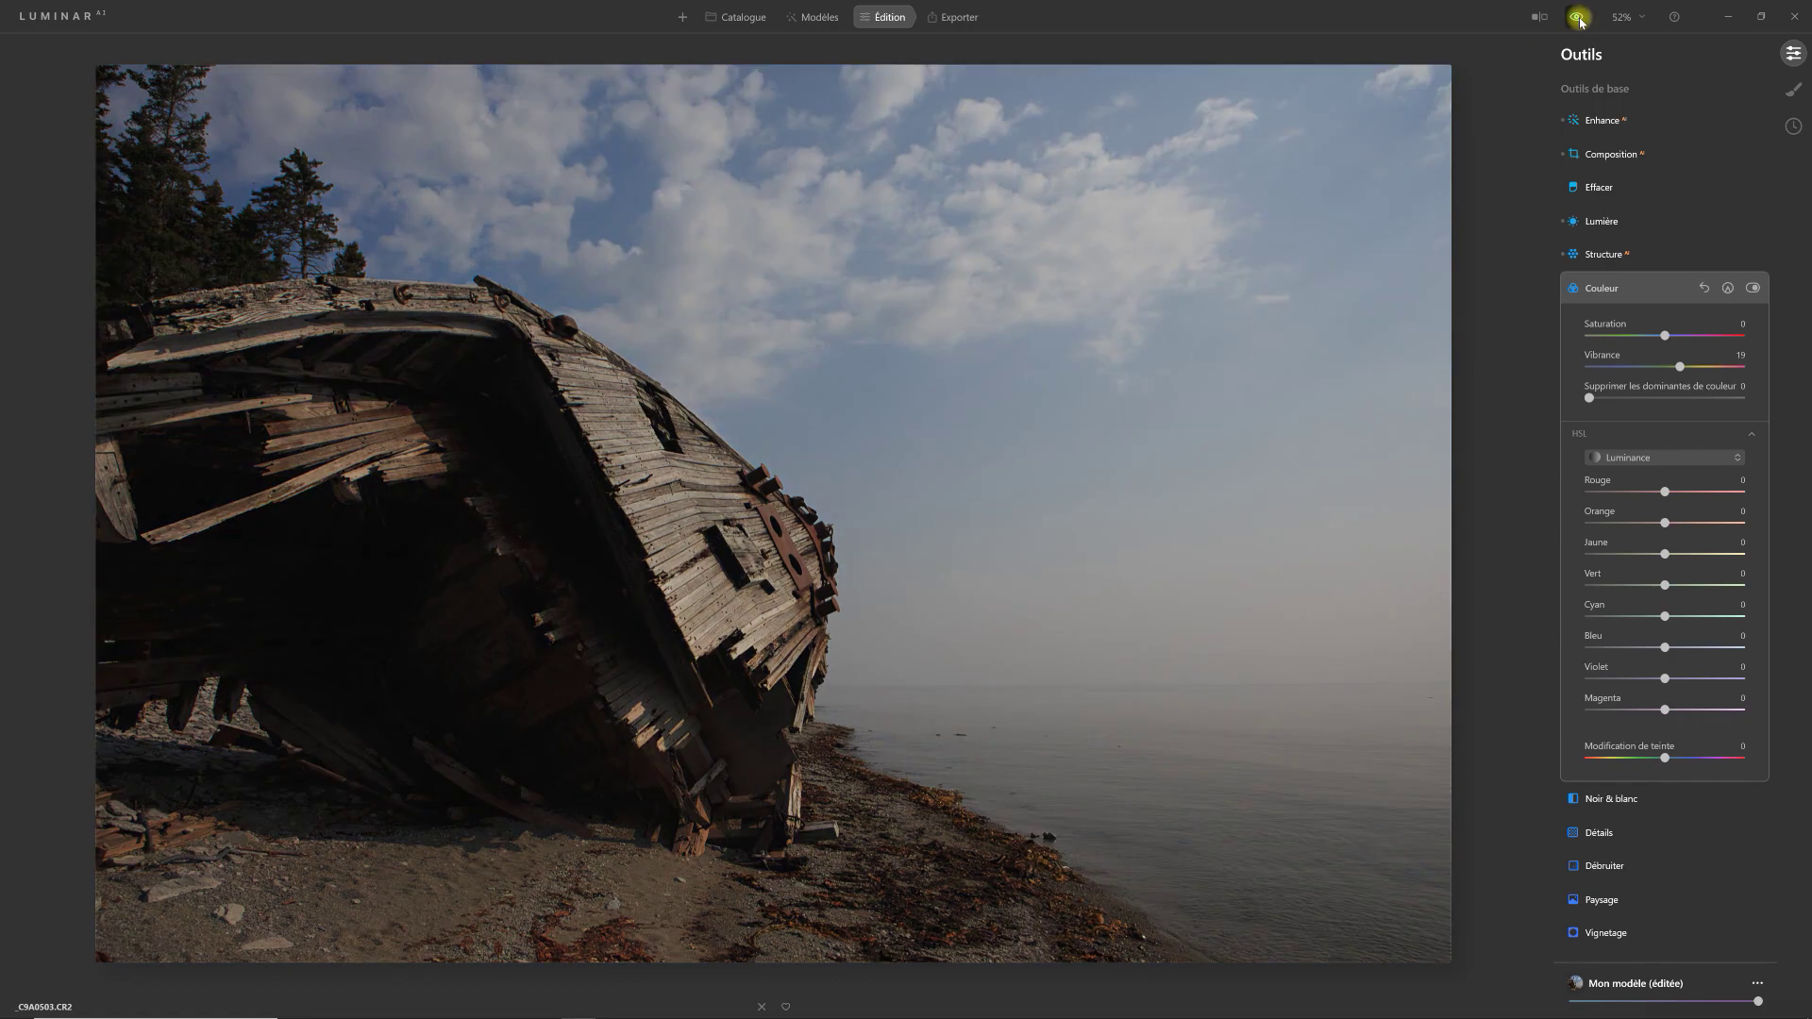
left_click(1578, 18)
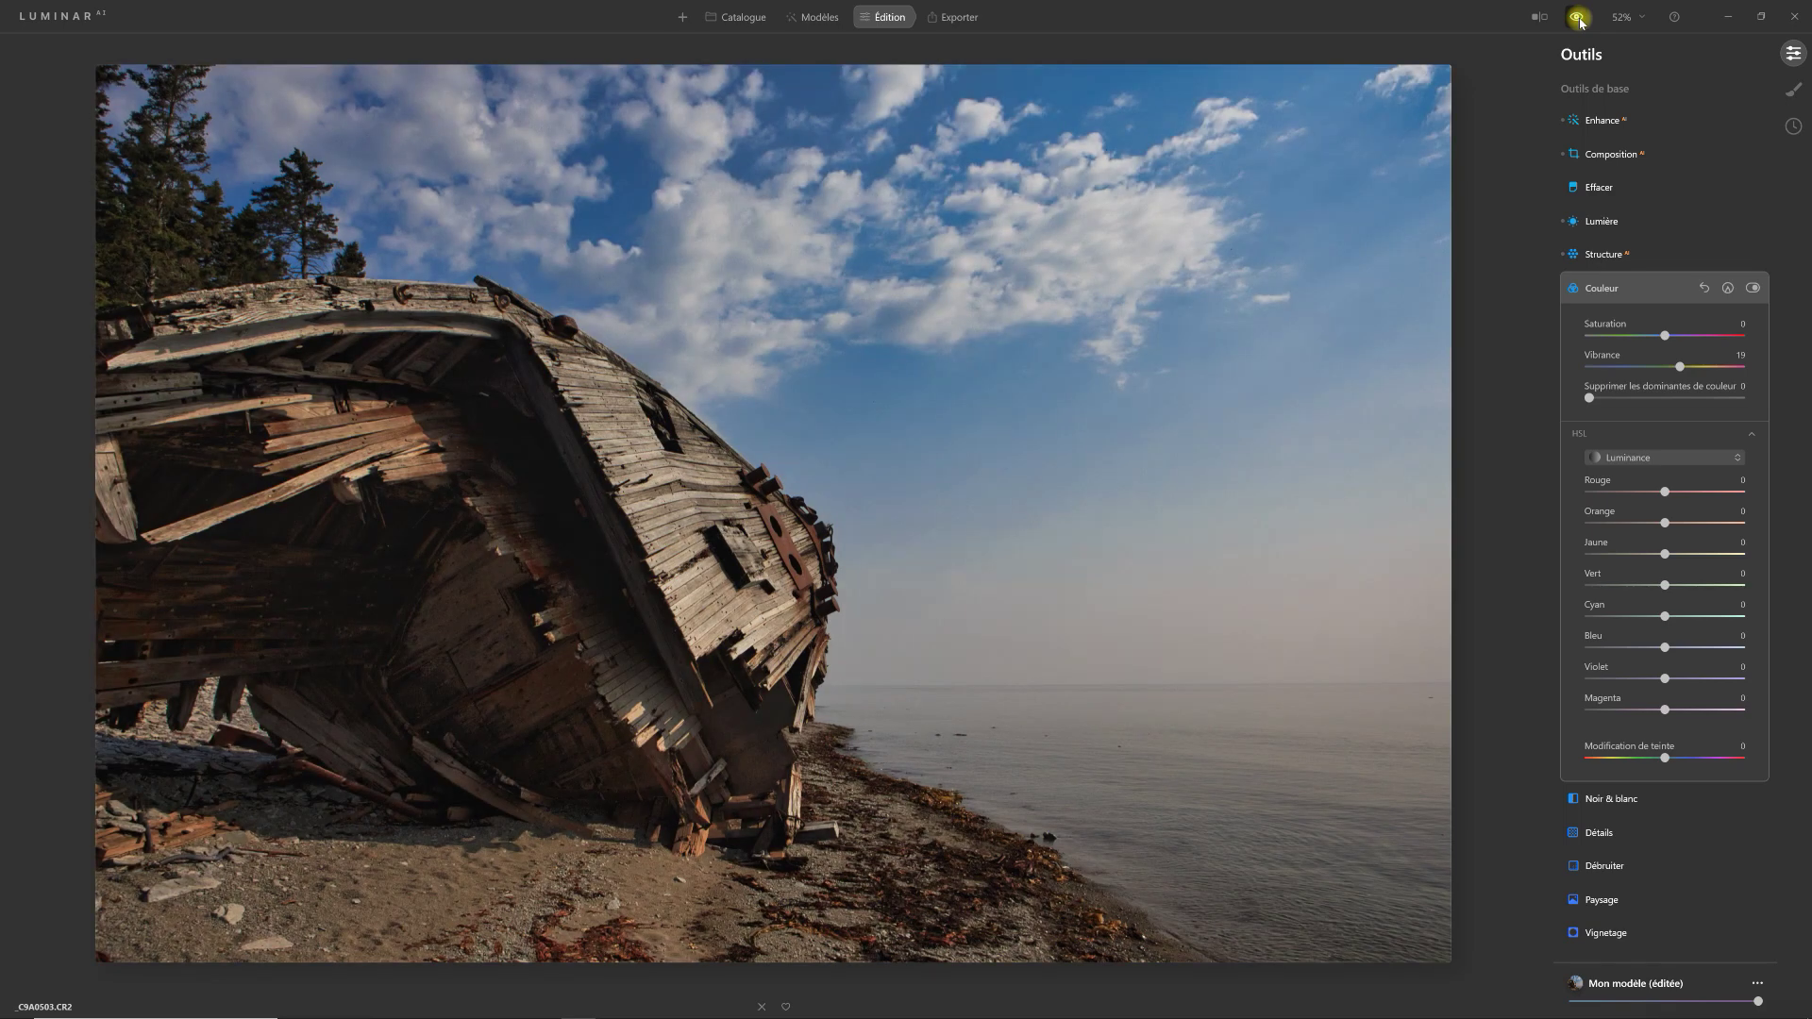
left_click(1613, 292)
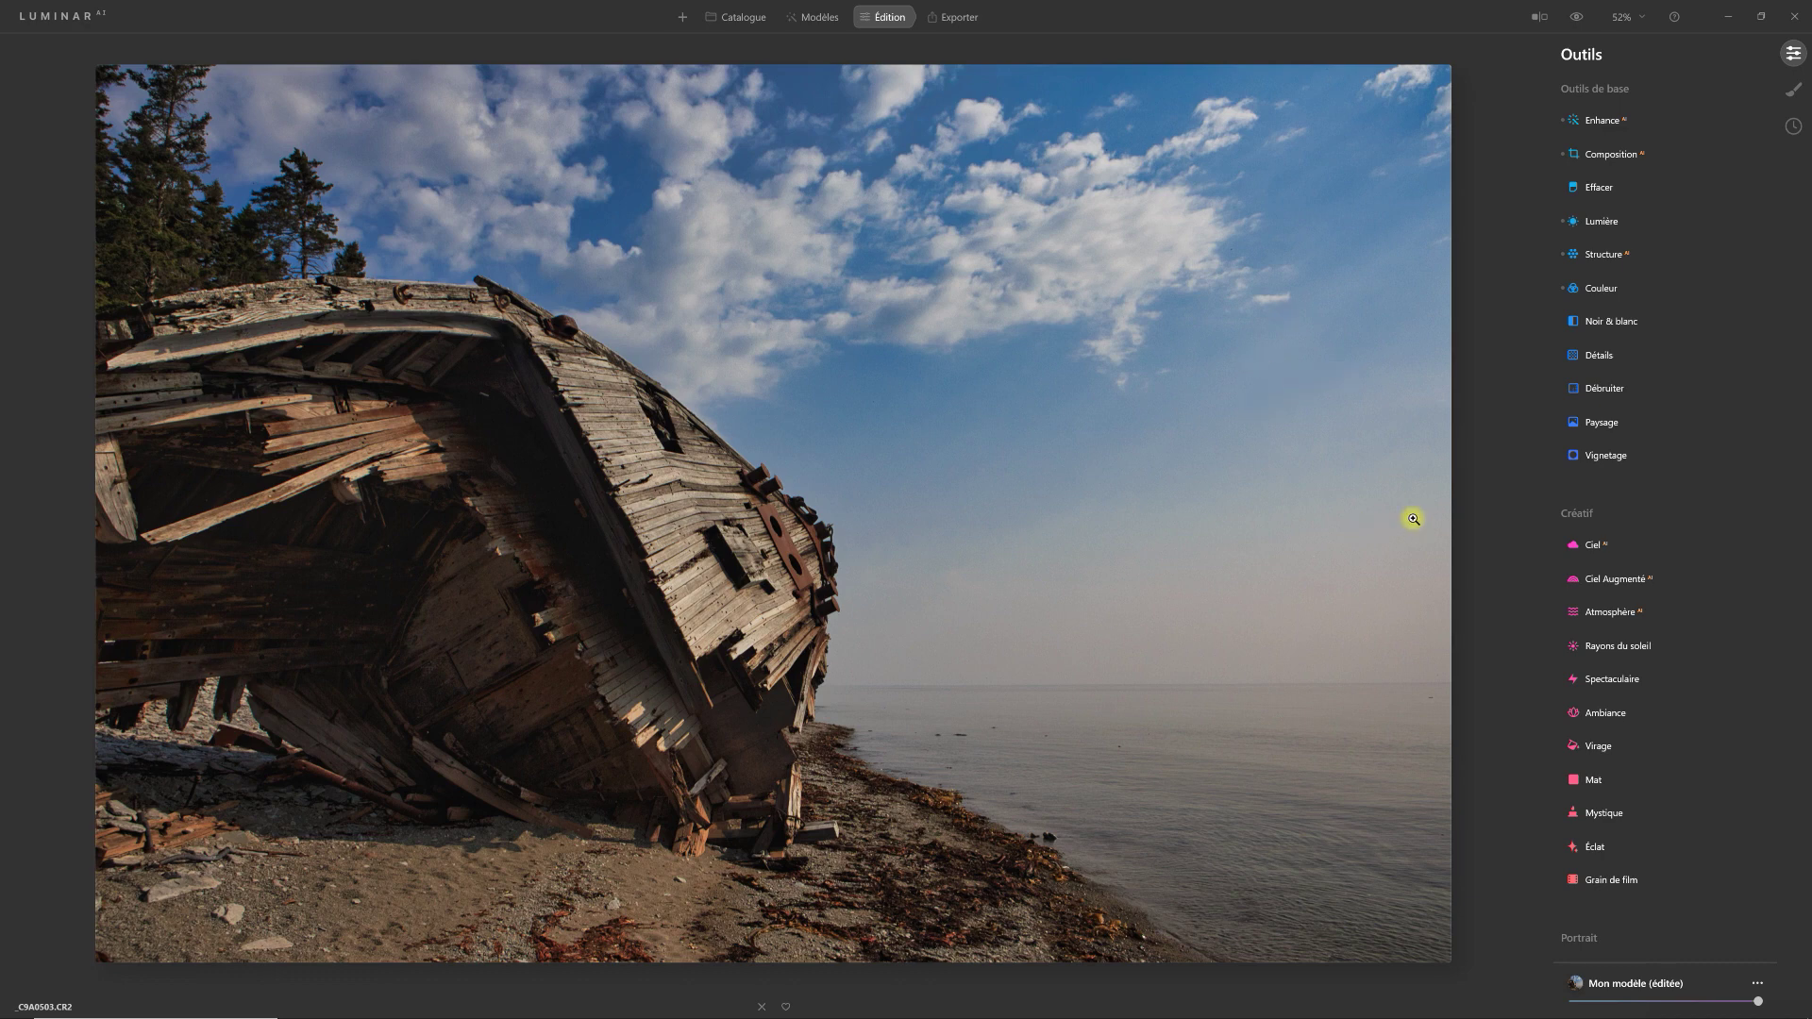
mouse_move(1617, 579)
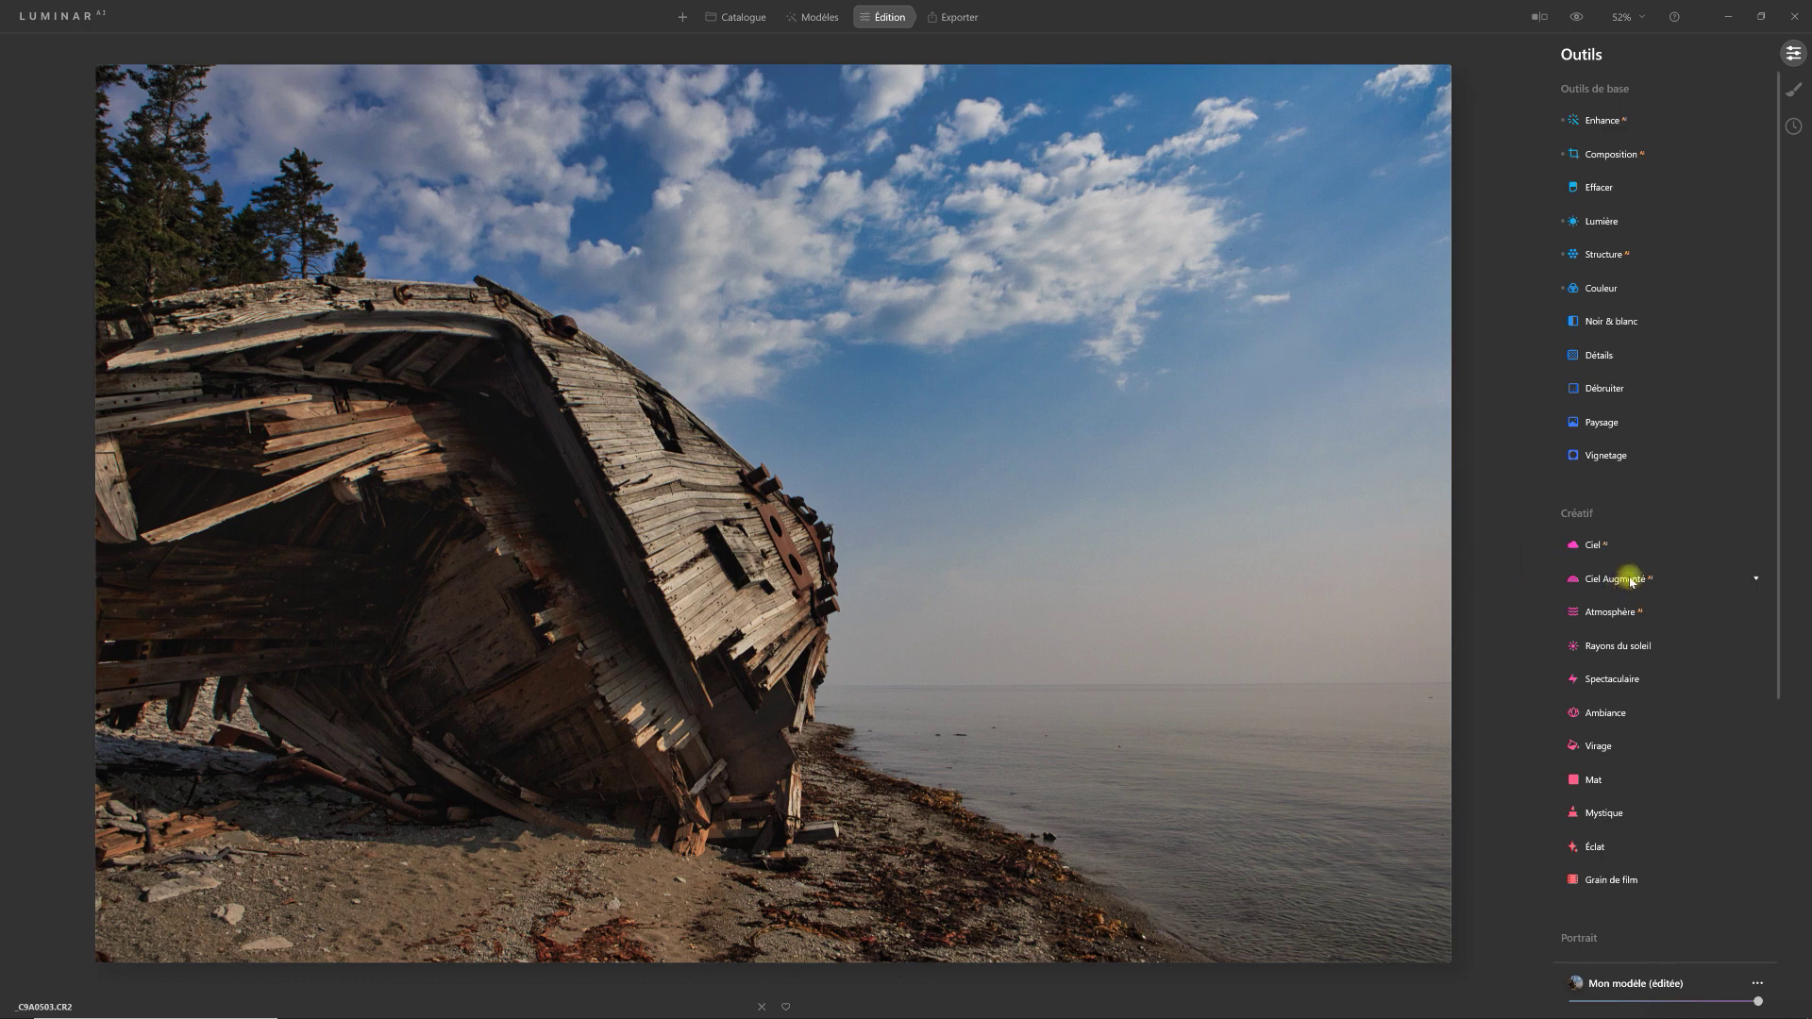
Step: Add the Birds 3 sky object from Augmented Sky and show its settings
left_click(1632, 581)
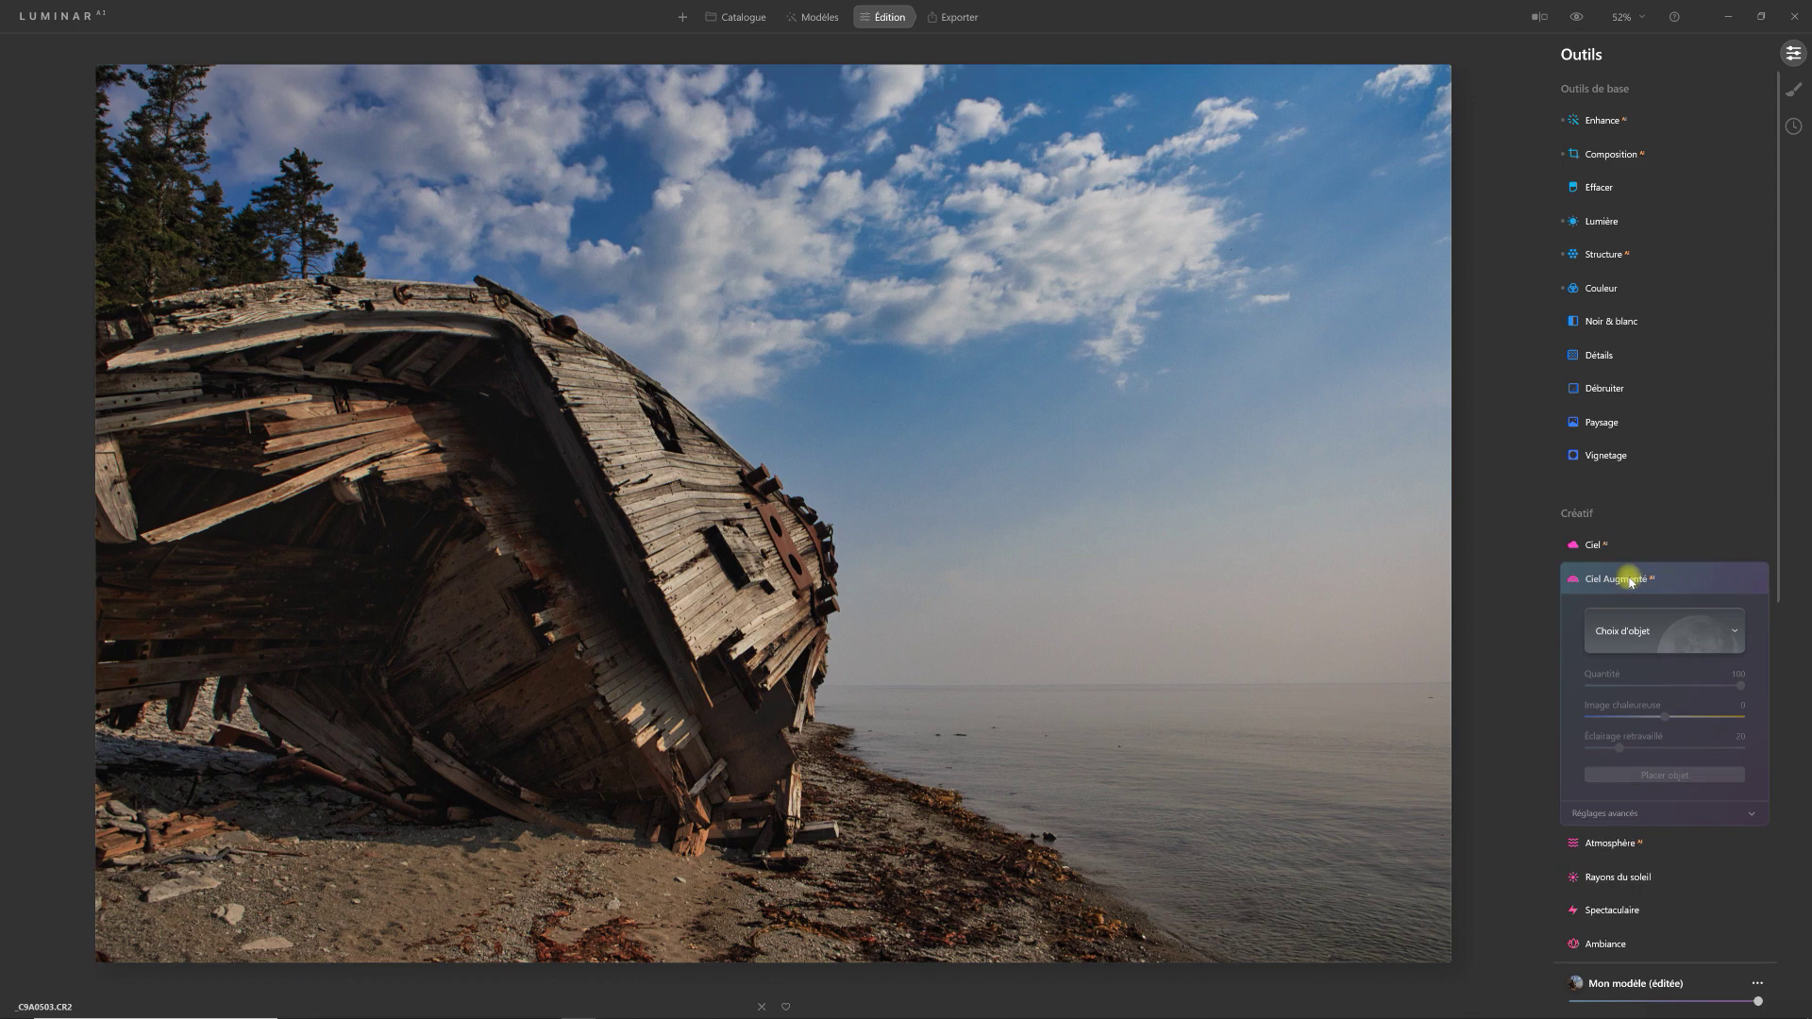
left_click(1732, 636)
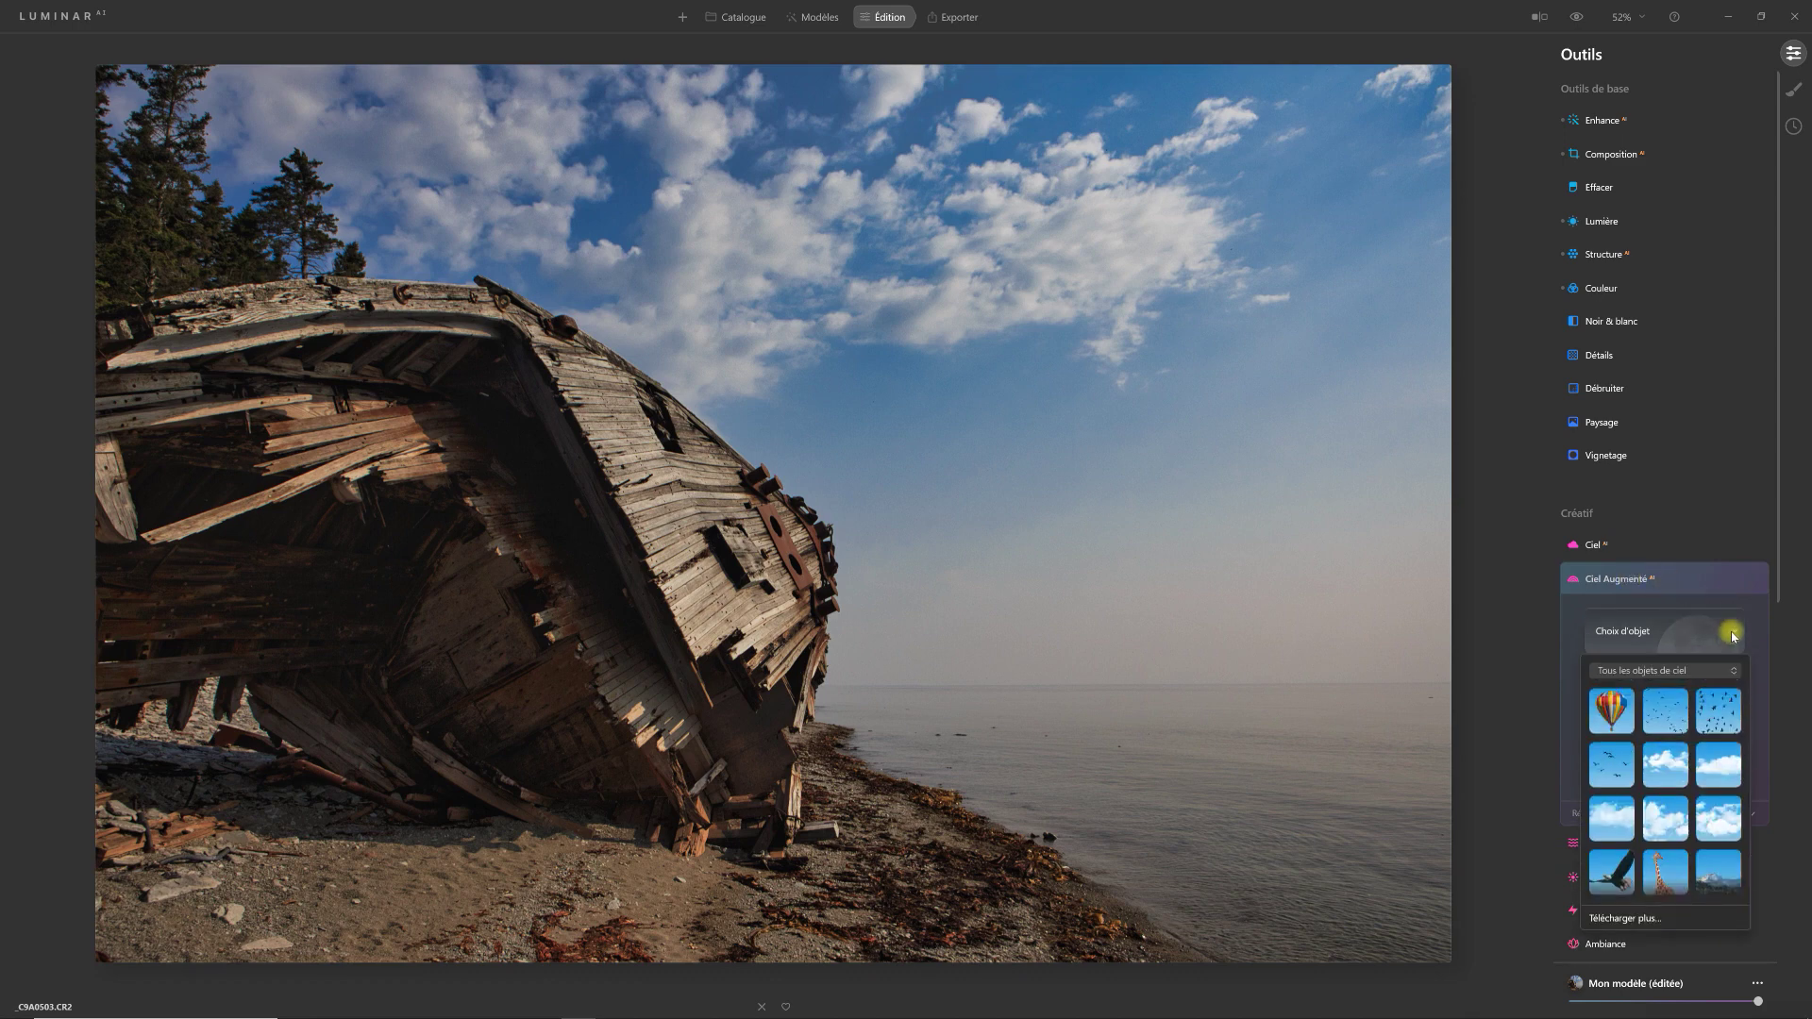
left_click(1614, 766)
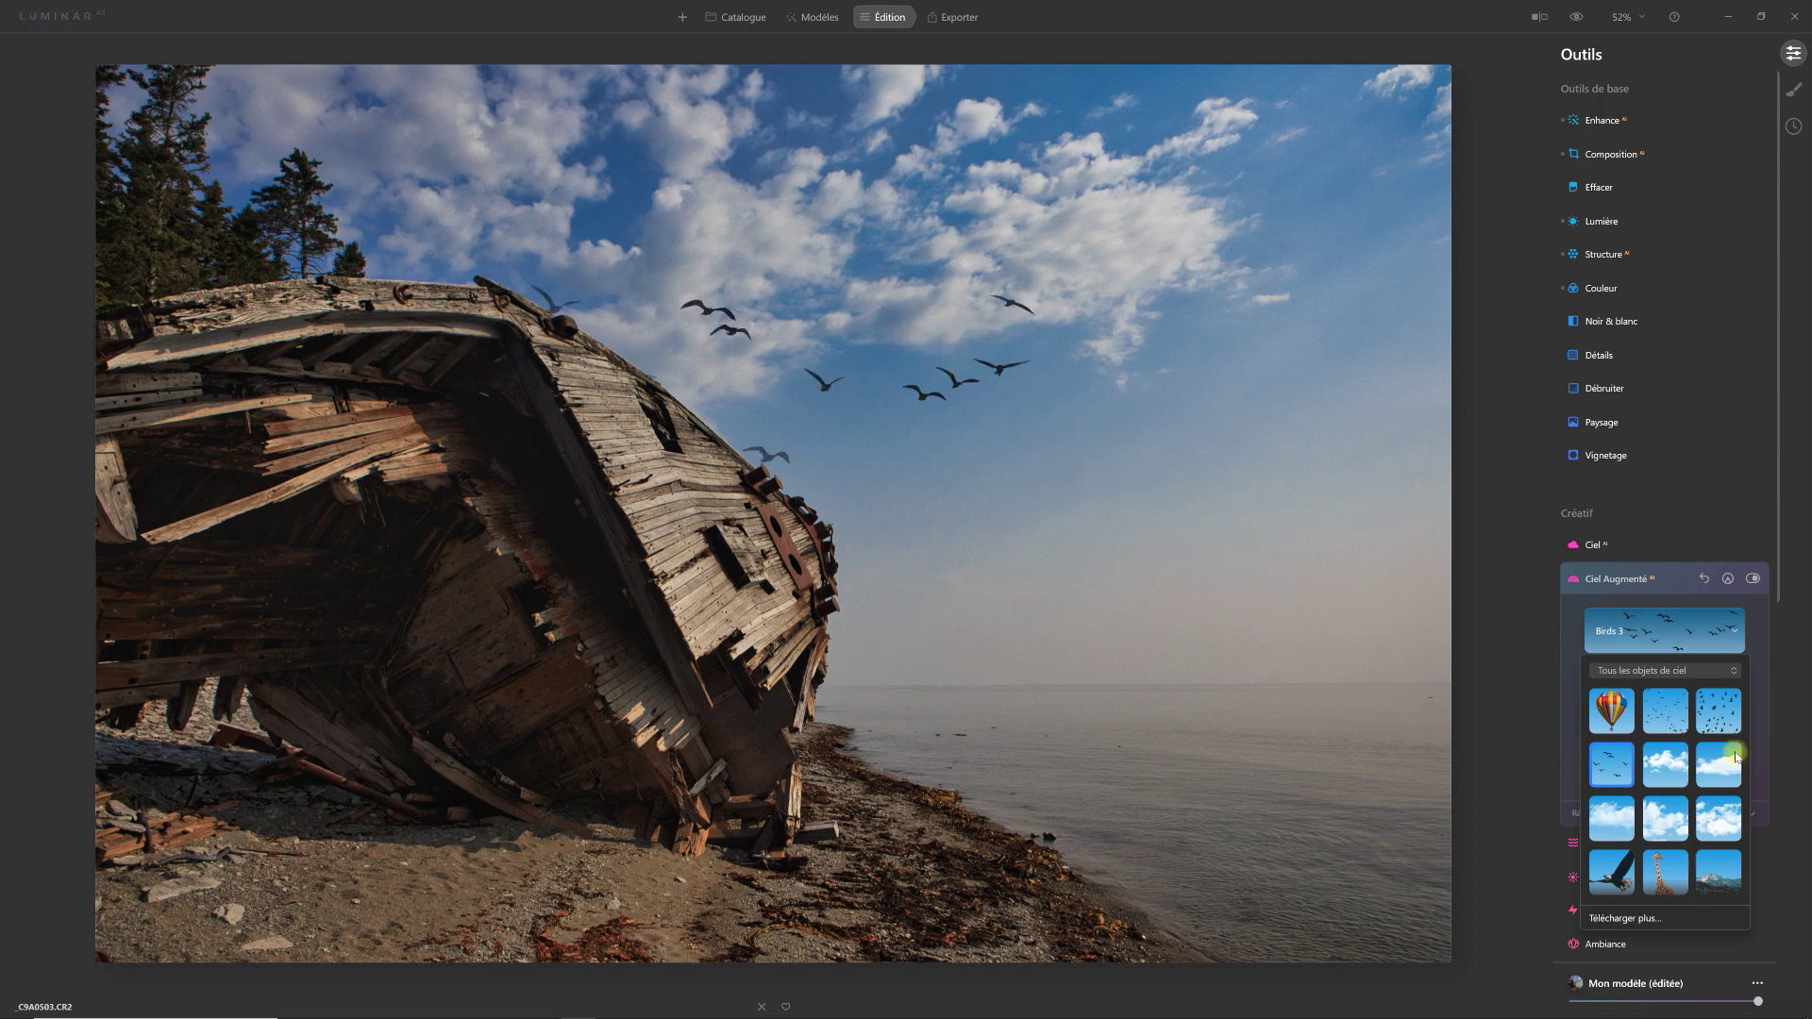
scroll(1706, 813, "down", 1)
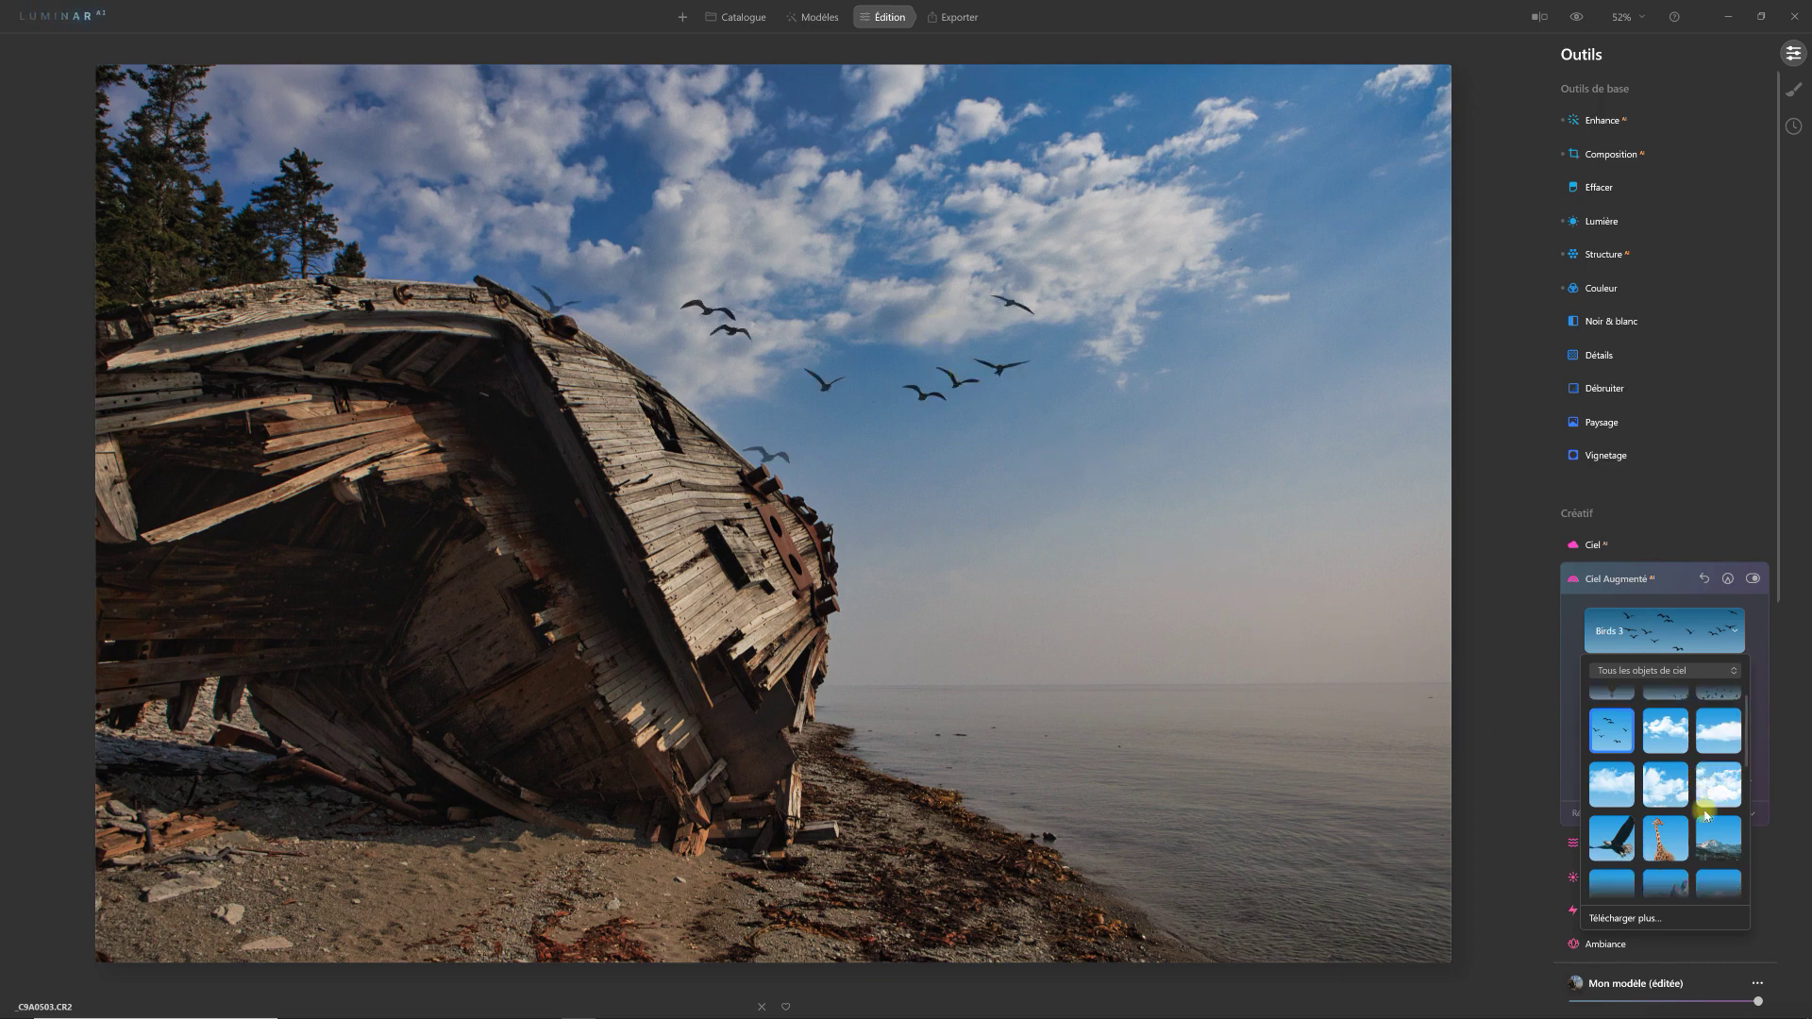
left_click(1781, 550)
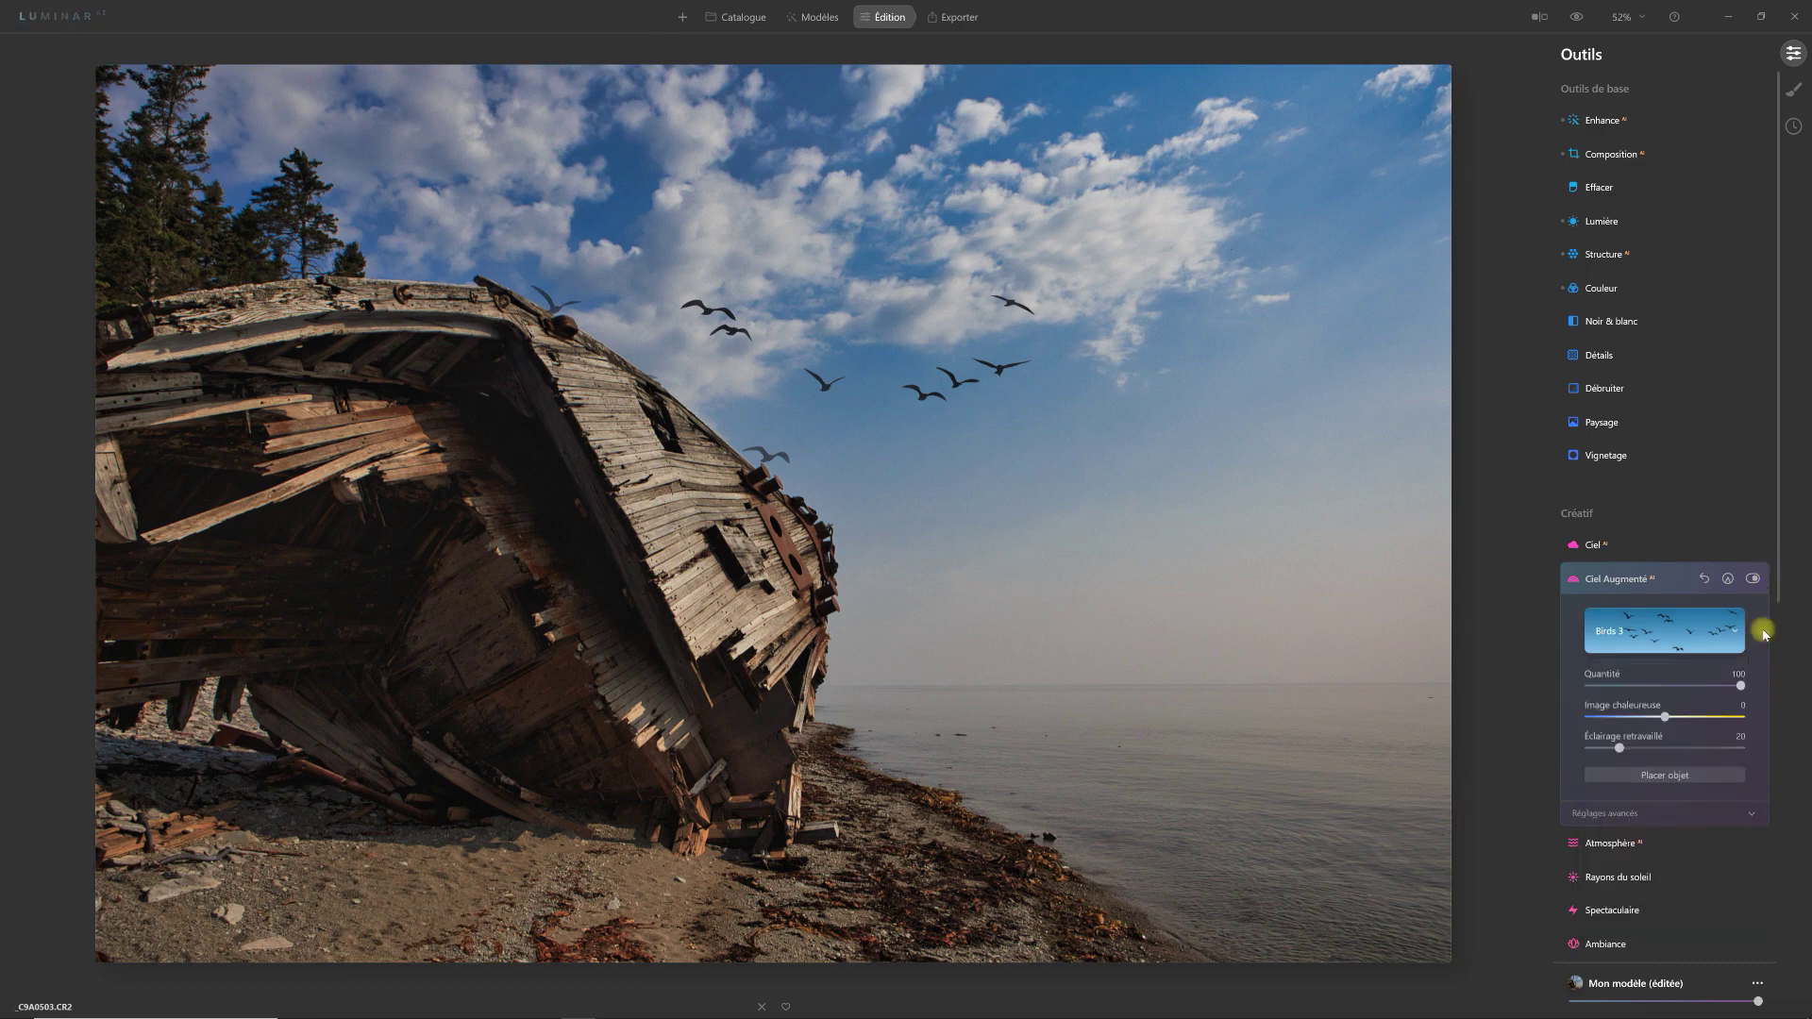
Step: Shrink the Birds 3 flock and place it low beside the wreck's bow
left_click(1704, 776)
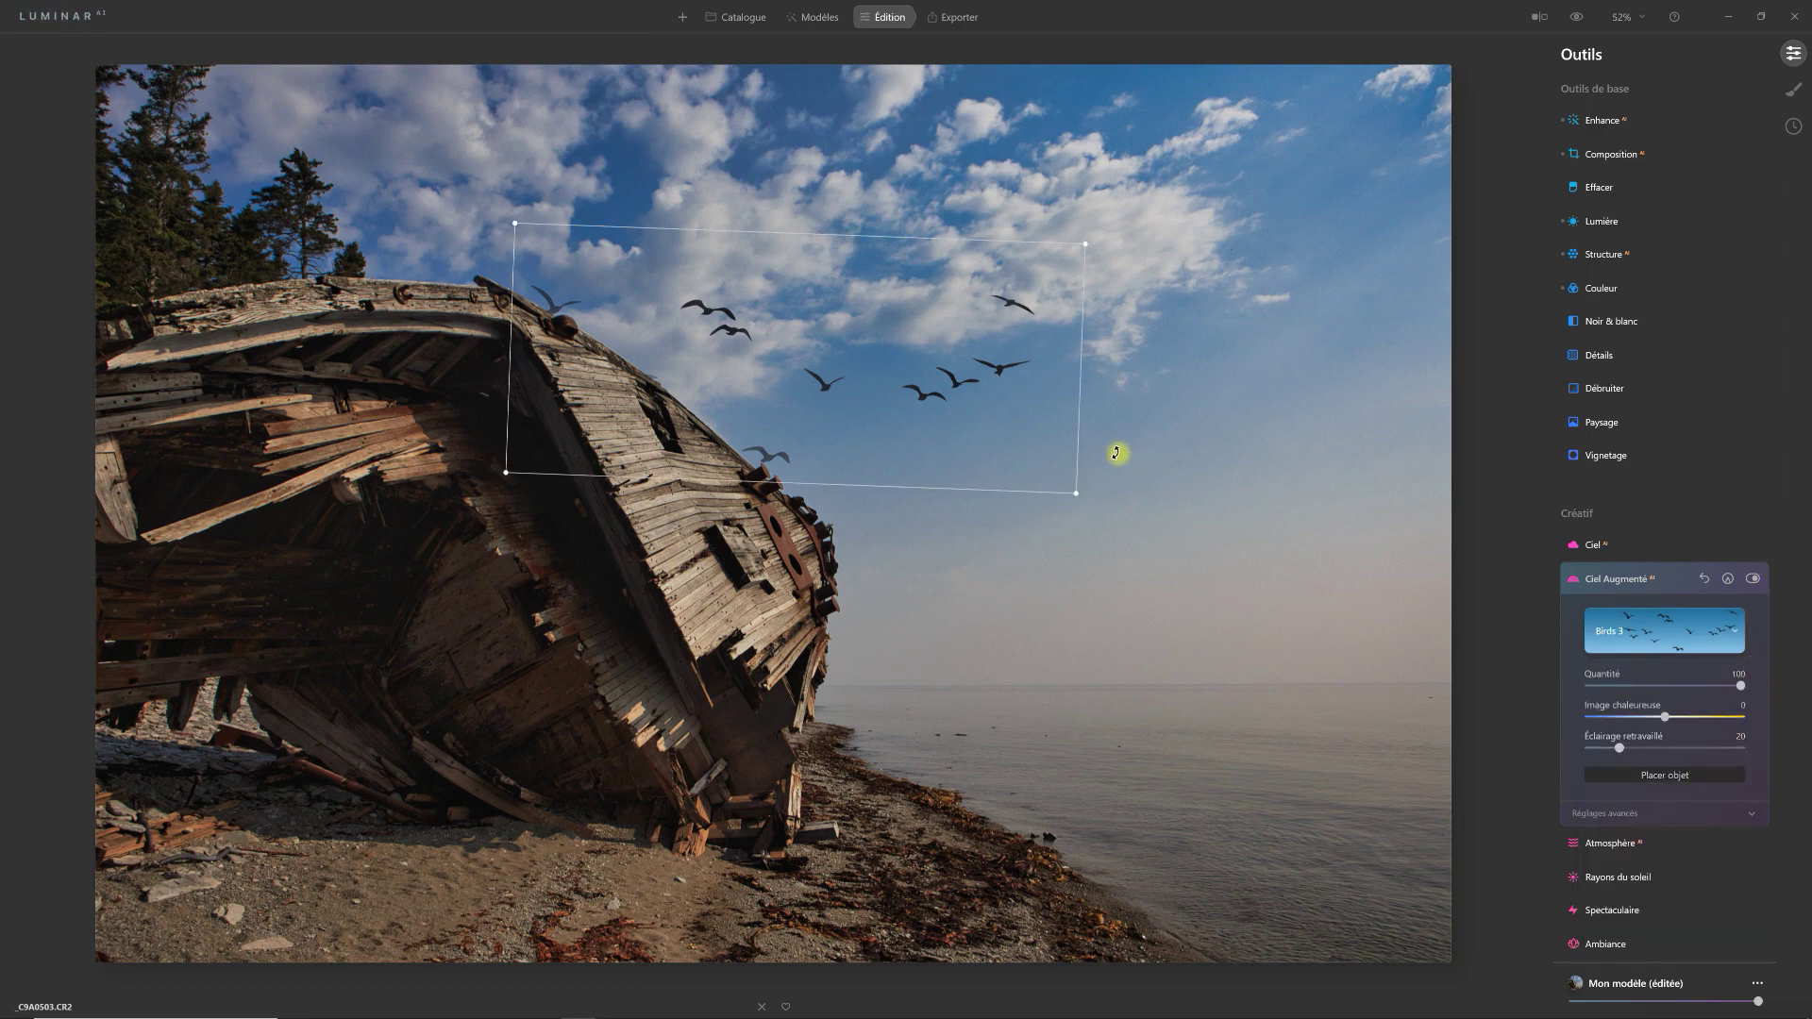
mouse_move(875, 394)
left_mouse_down()
mouse_move(970, 572)
mouse_move(963, 556)
left_mouse_up()
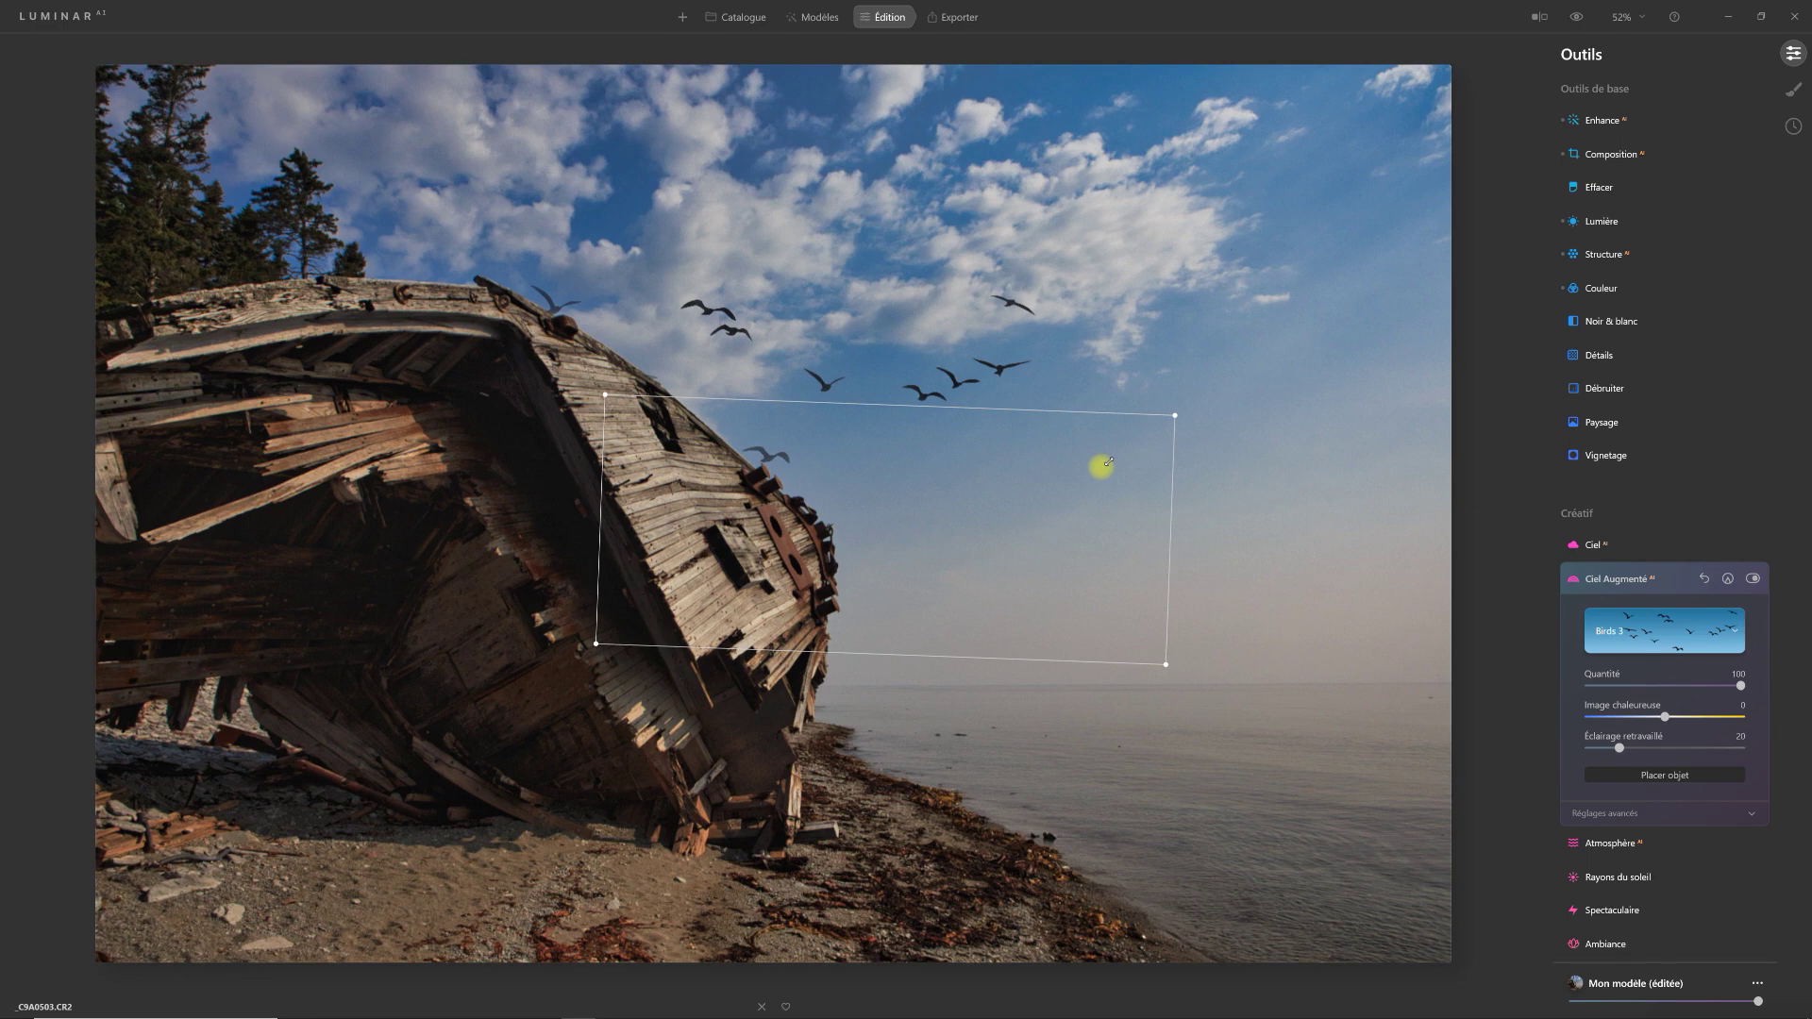
left_click_drag(1107, 462, 974, 566)
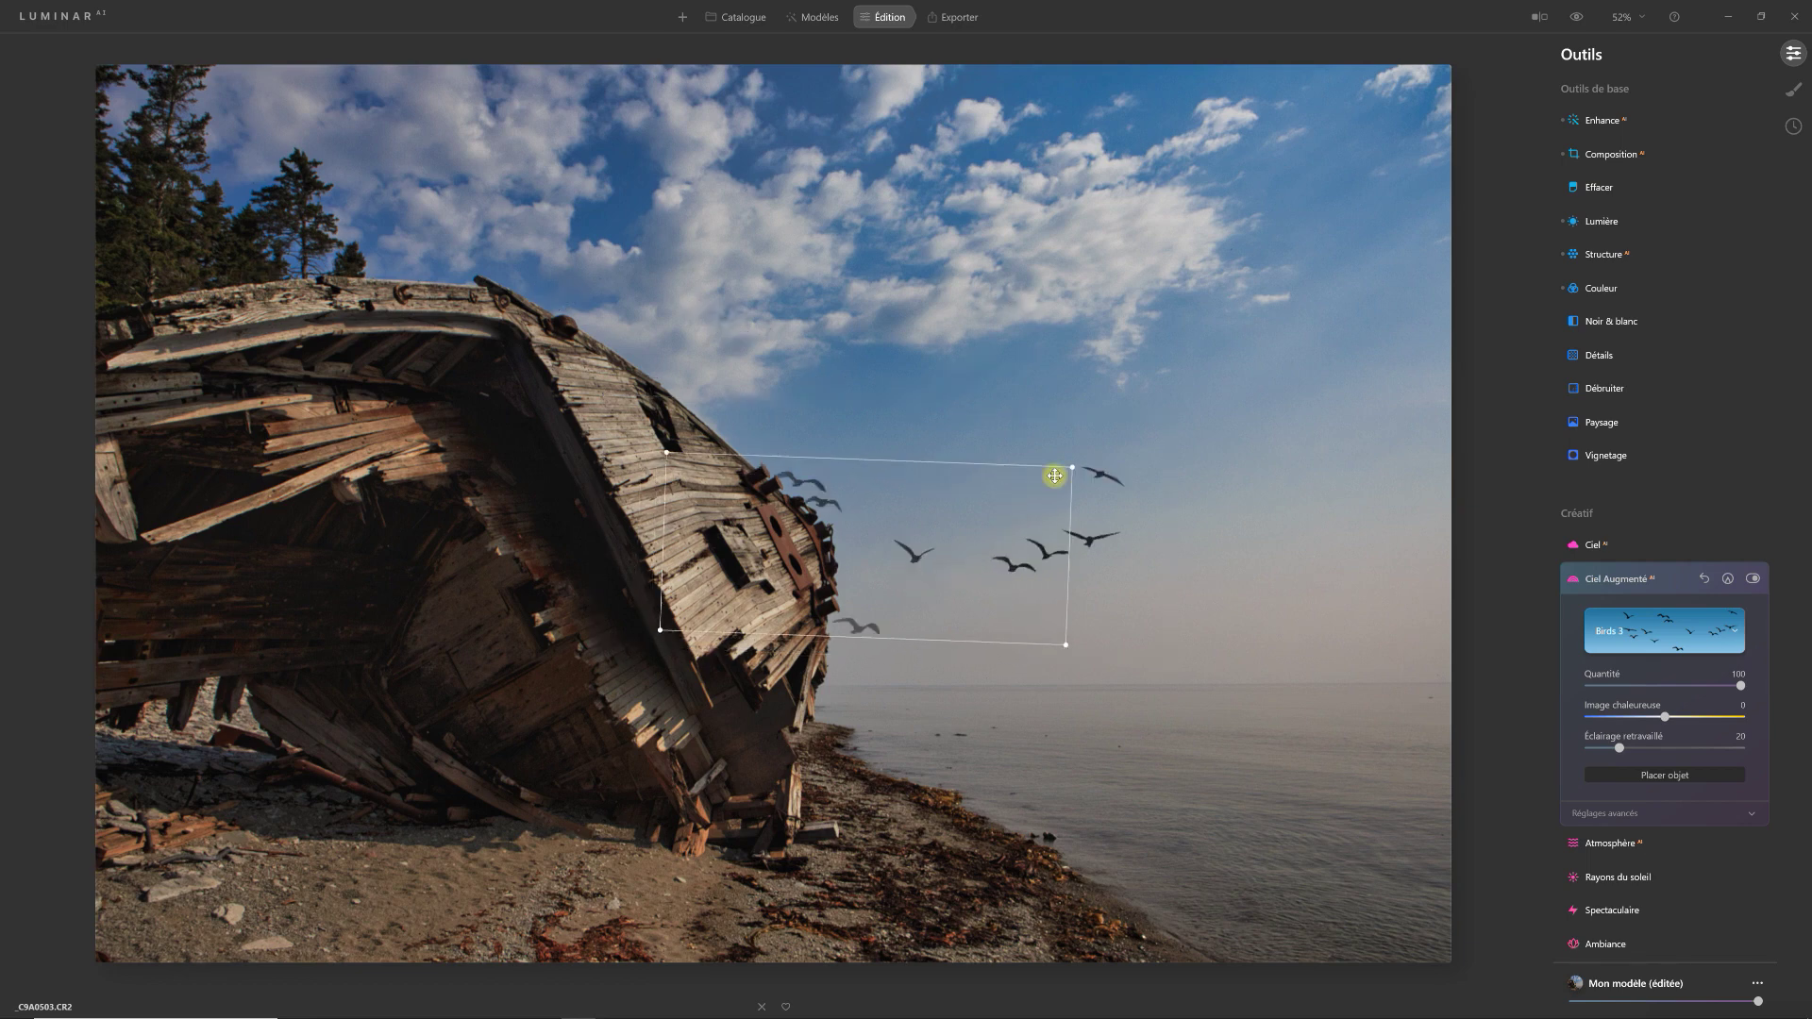
mouse_move(1046, 482)
left_mouse_down()
mouse_move(1066, 469)
mouse_move(982, 512)
left_mouse_up()
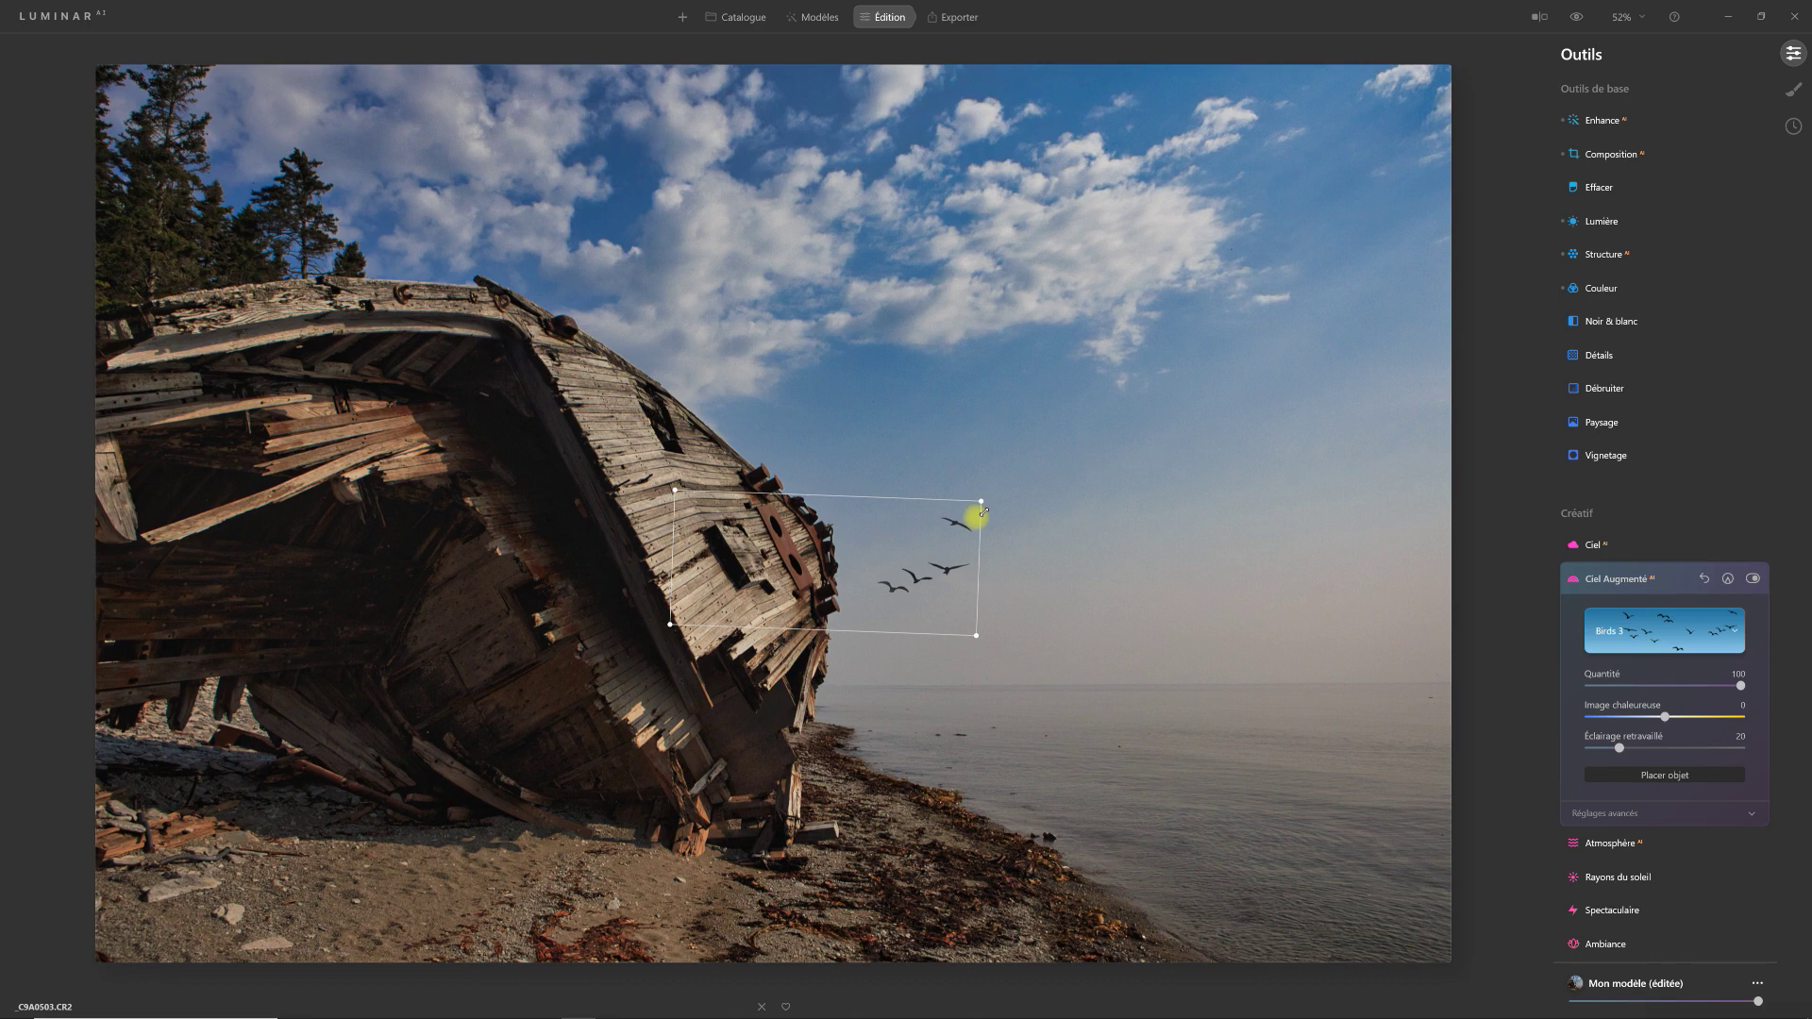
left_click_drag(893, 573, 949, 534)
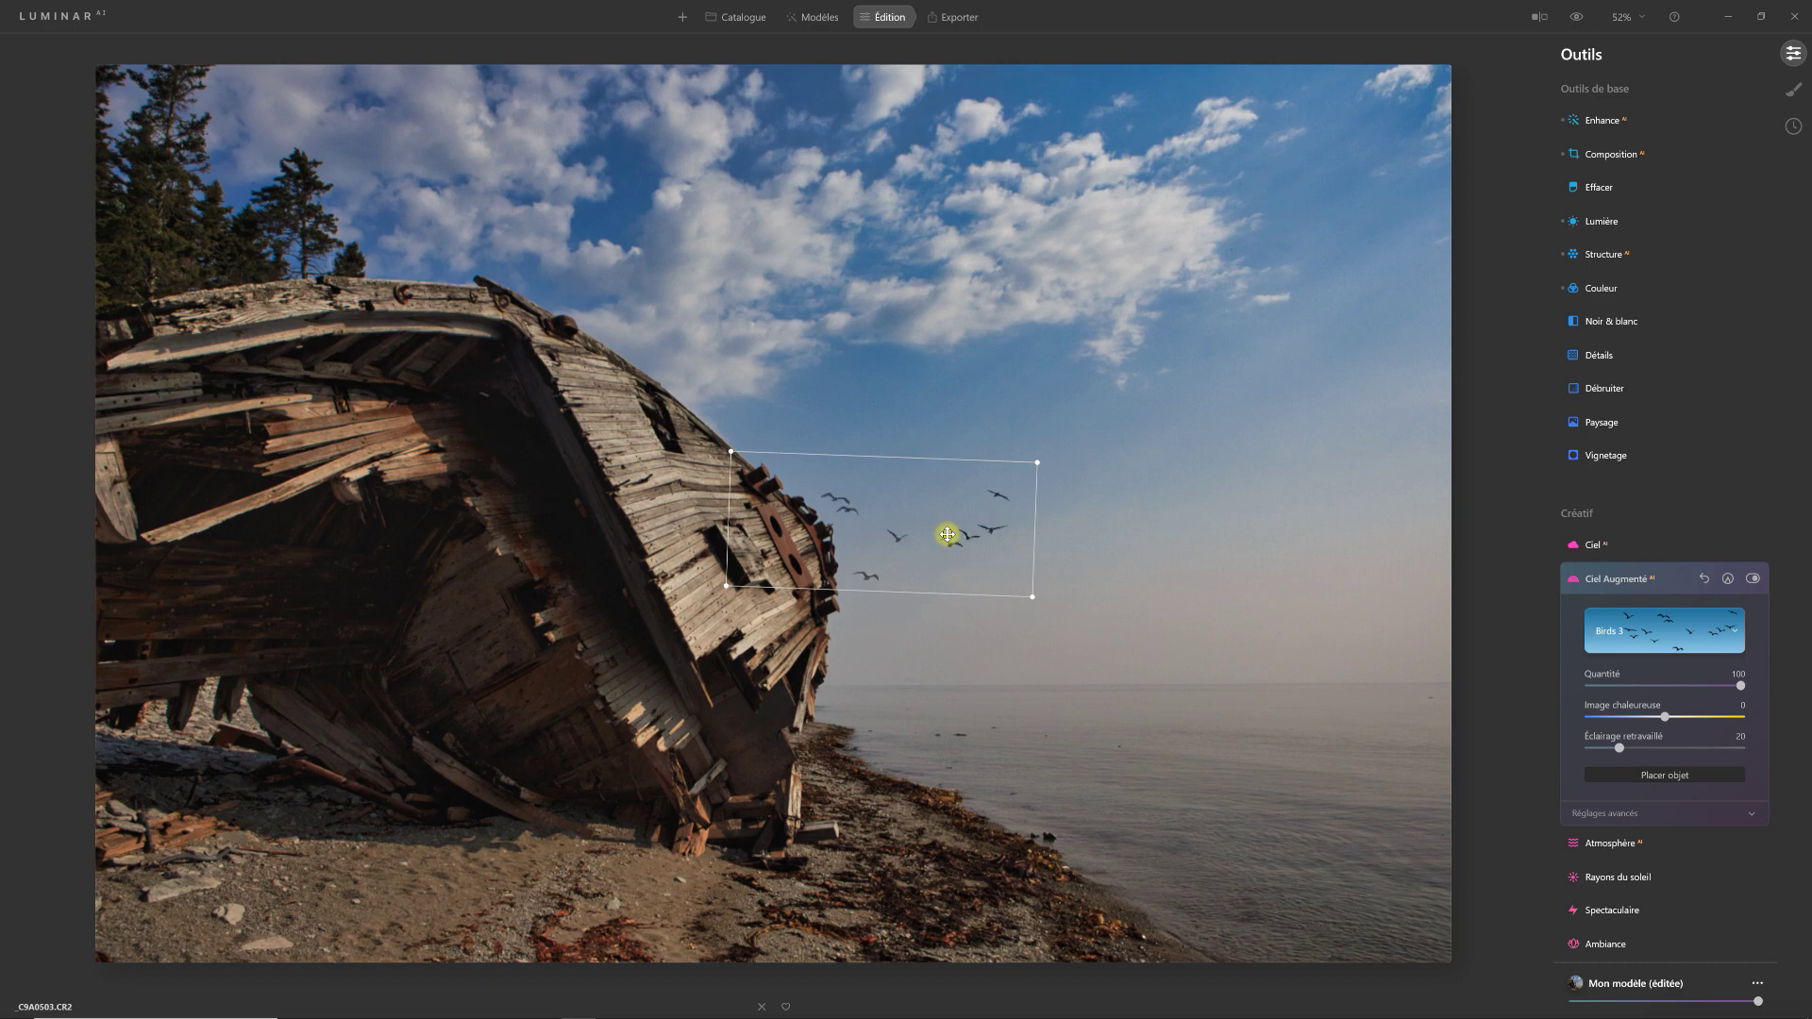
left_click_drag(1038, 463, 1013, 477)
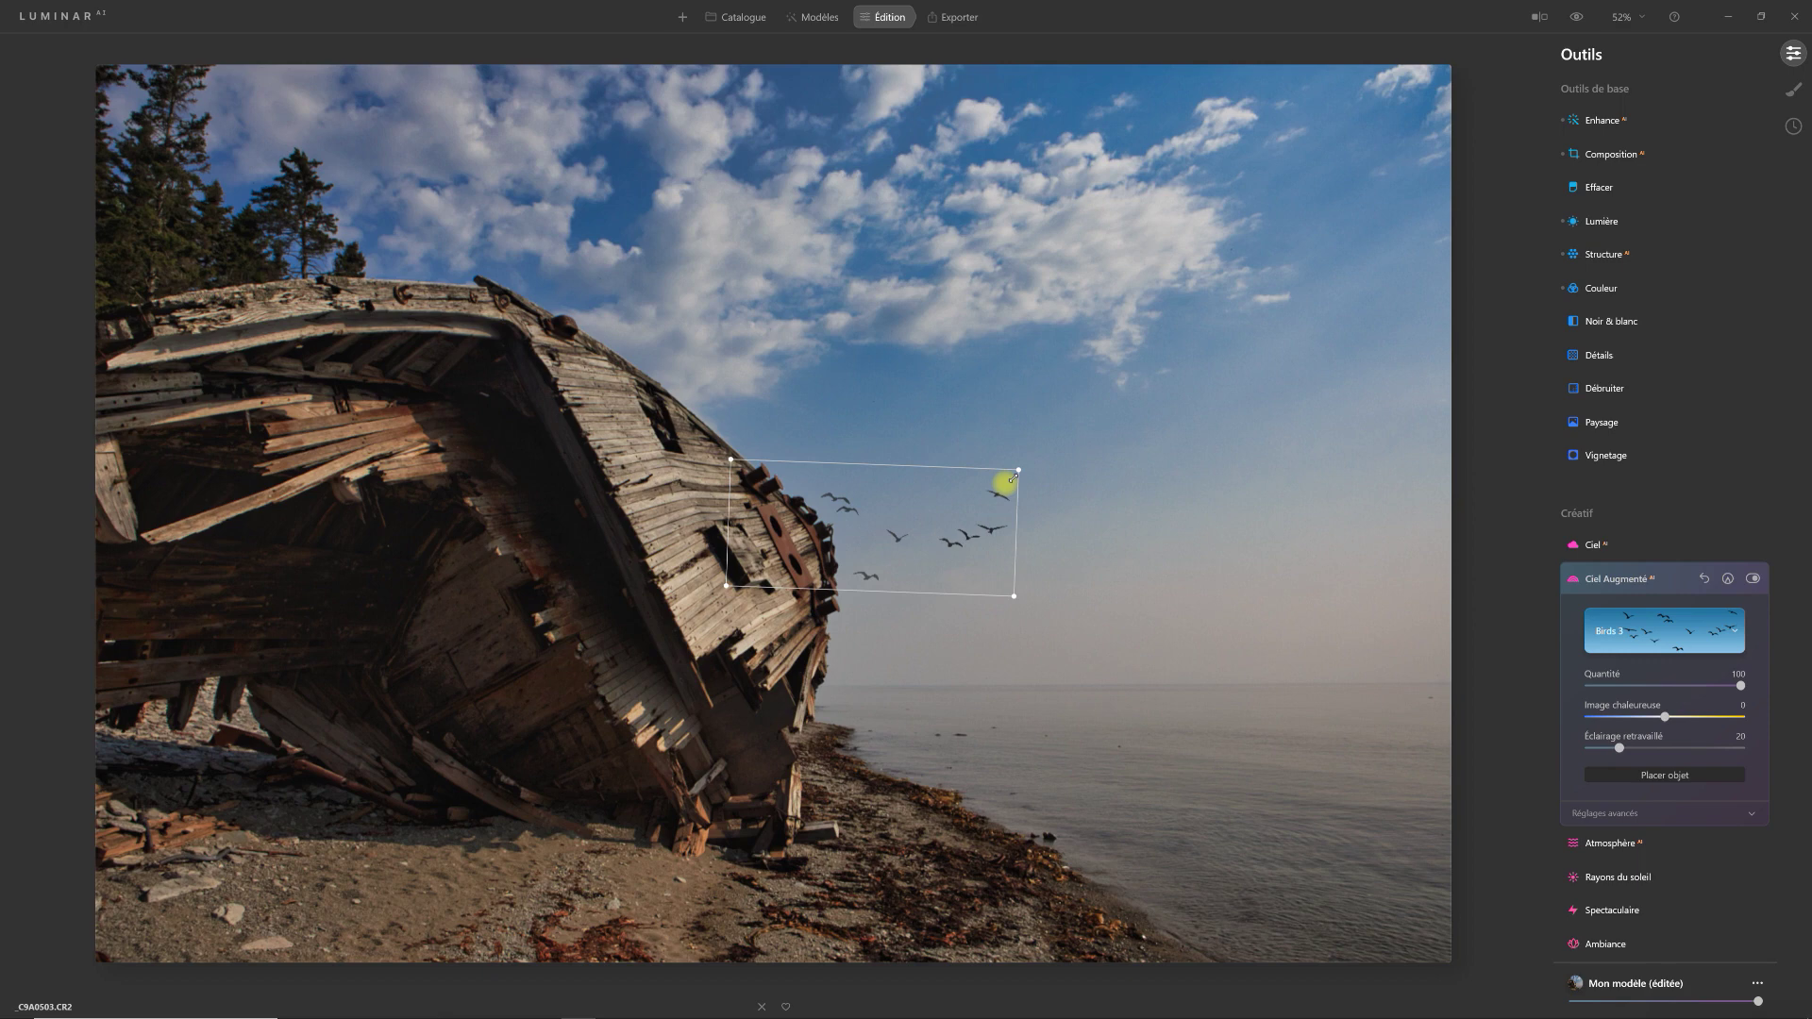
left_click_drag(1012, 478, 979, 492)
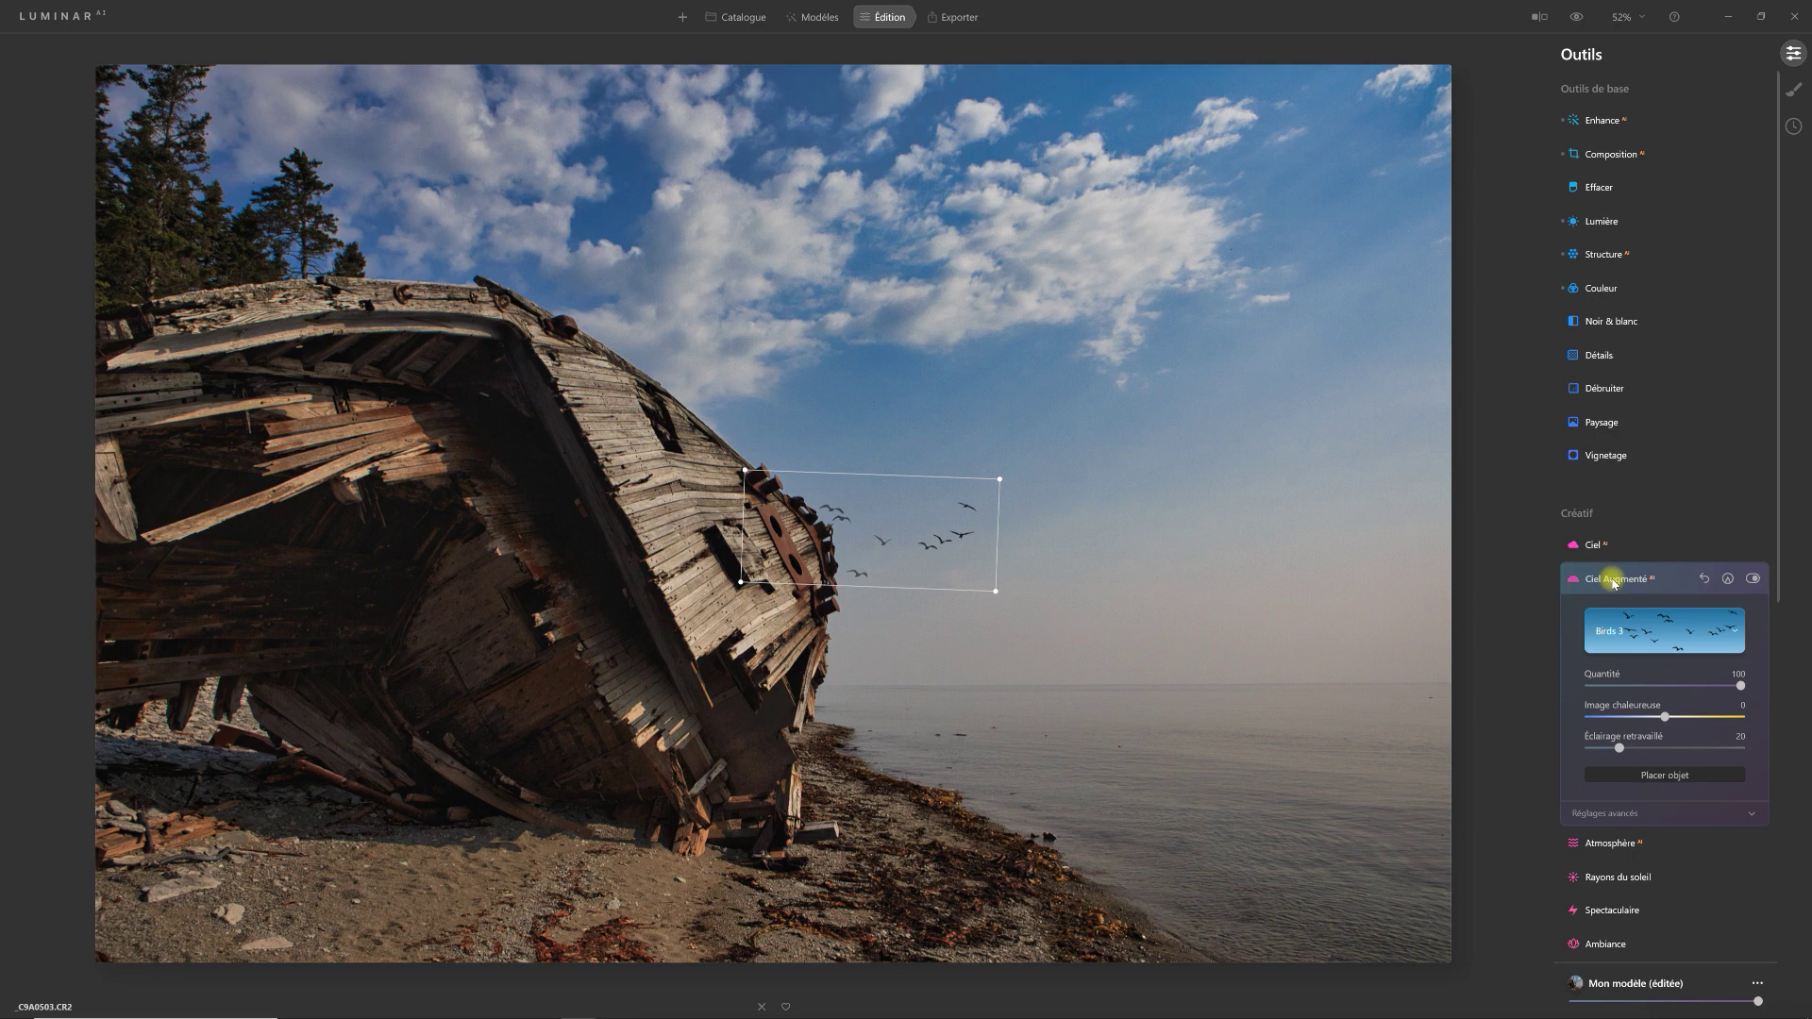
Step: Add a fog atmosphere with amount 37 and depth 29
left_click(1612, 580)
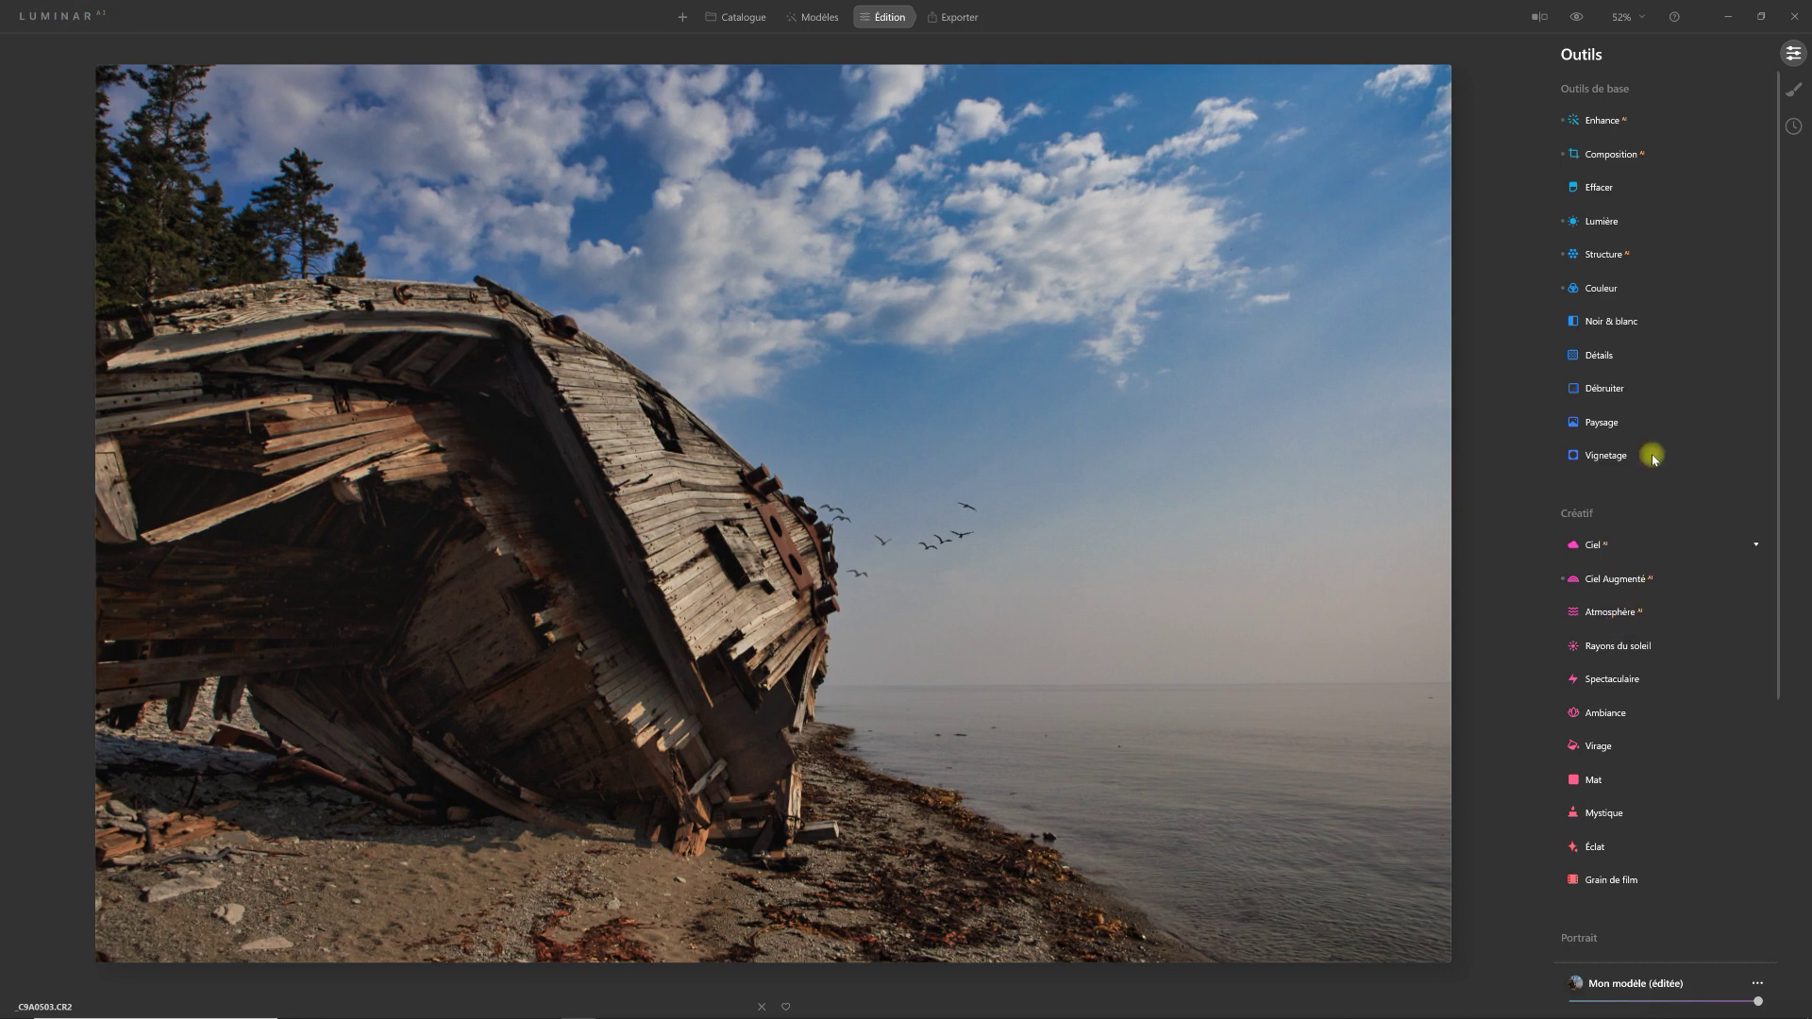
mouse_move(1613, 580)
mouse_move(1778, 490)
left_mouse_down()
mouse_move(1778, 512)
mouse_move(1780, 490)
left_mouse_up()
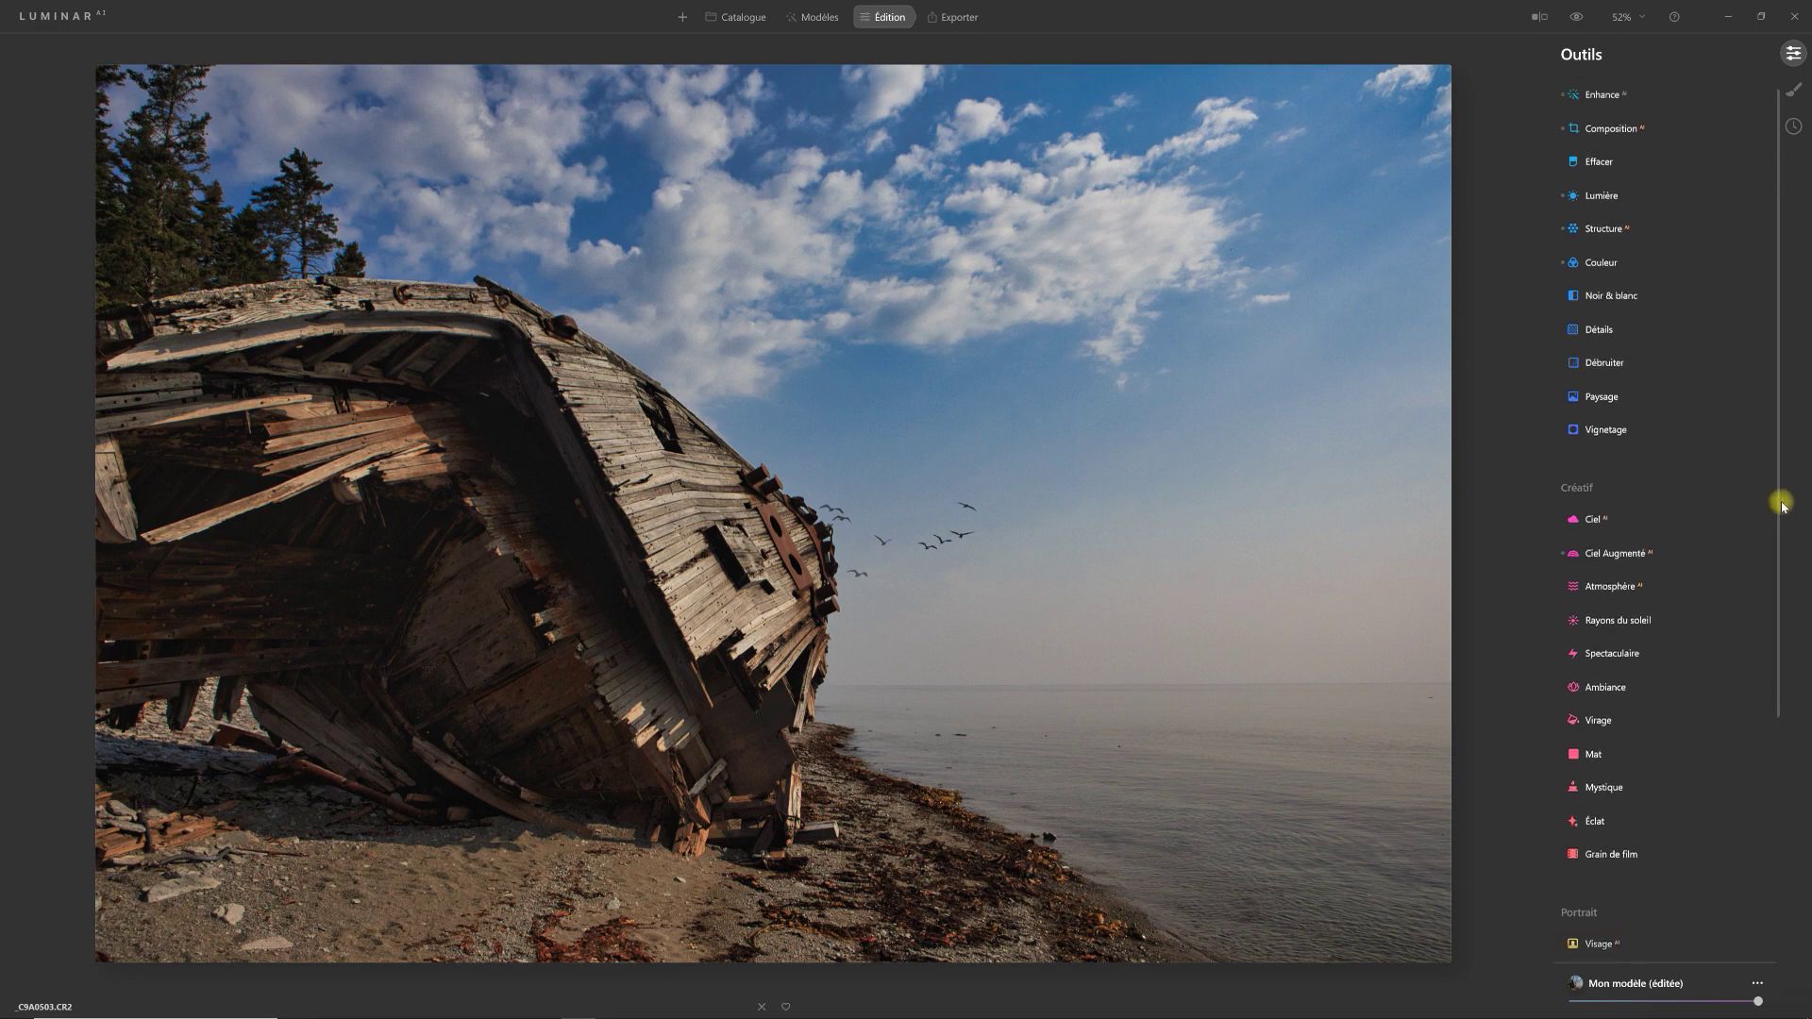
left_click(1615, 600)
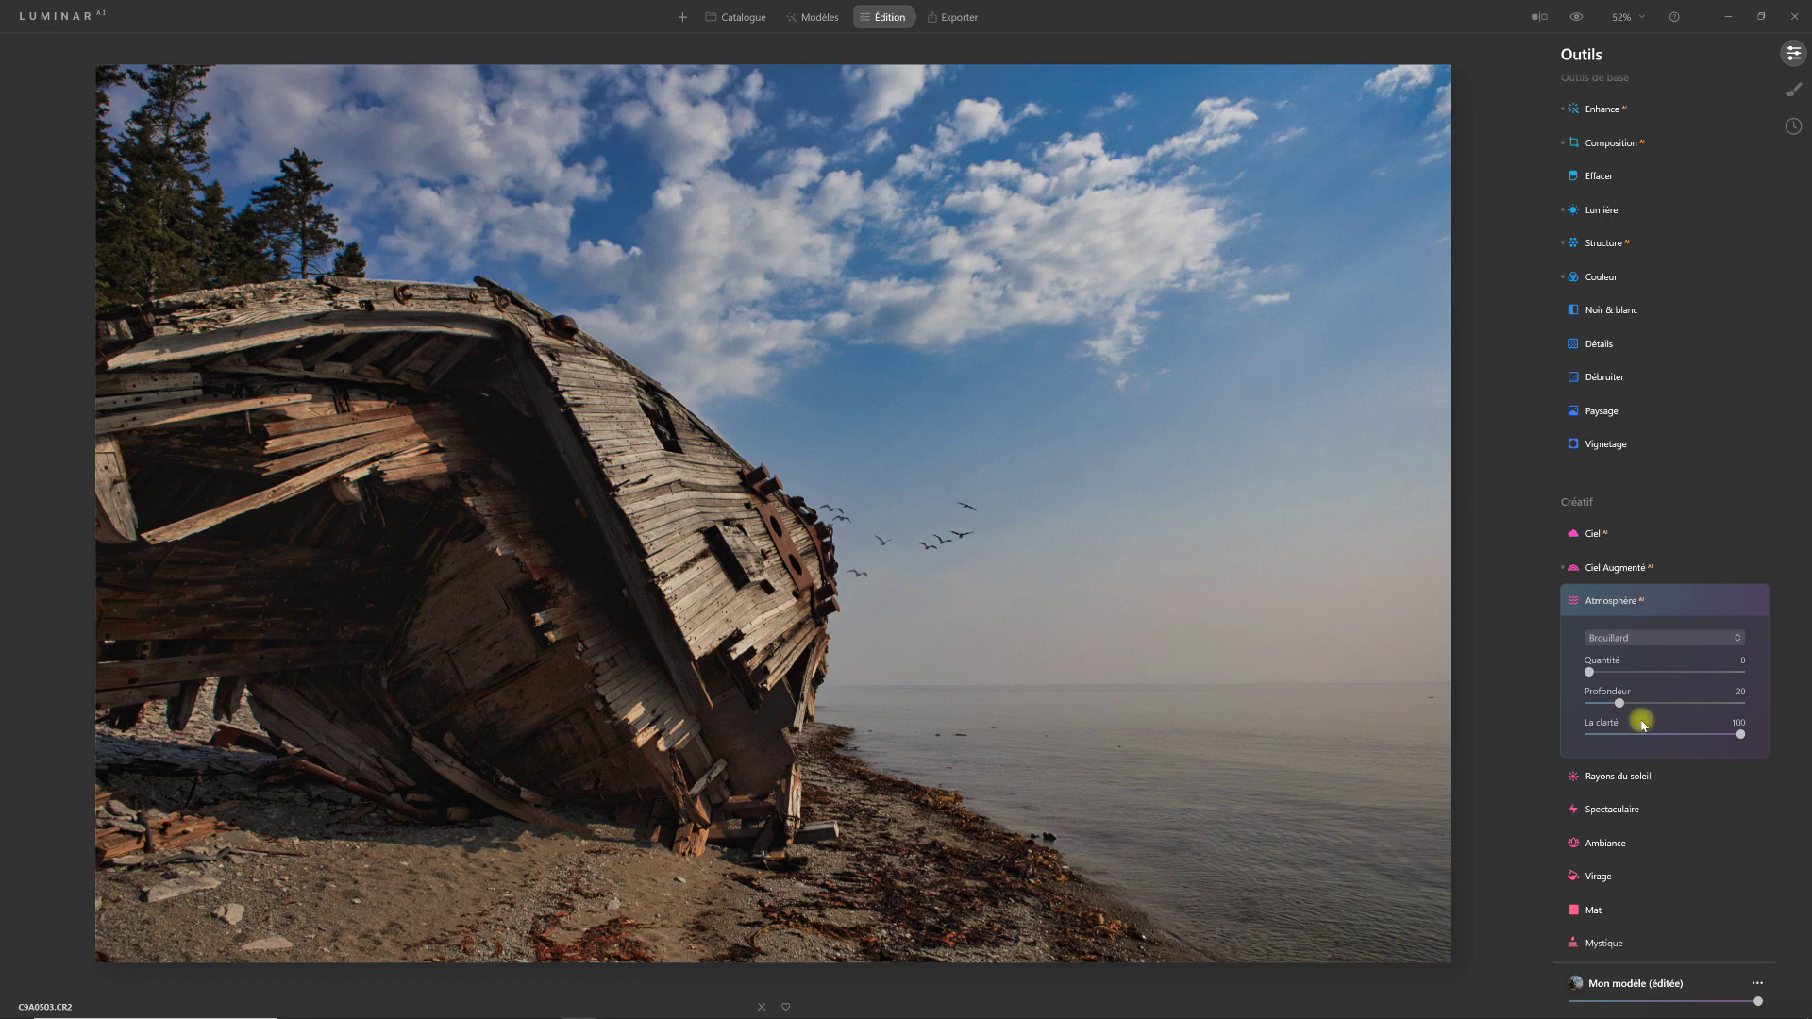
left_click_drag(1590, 672, 1647, 675)
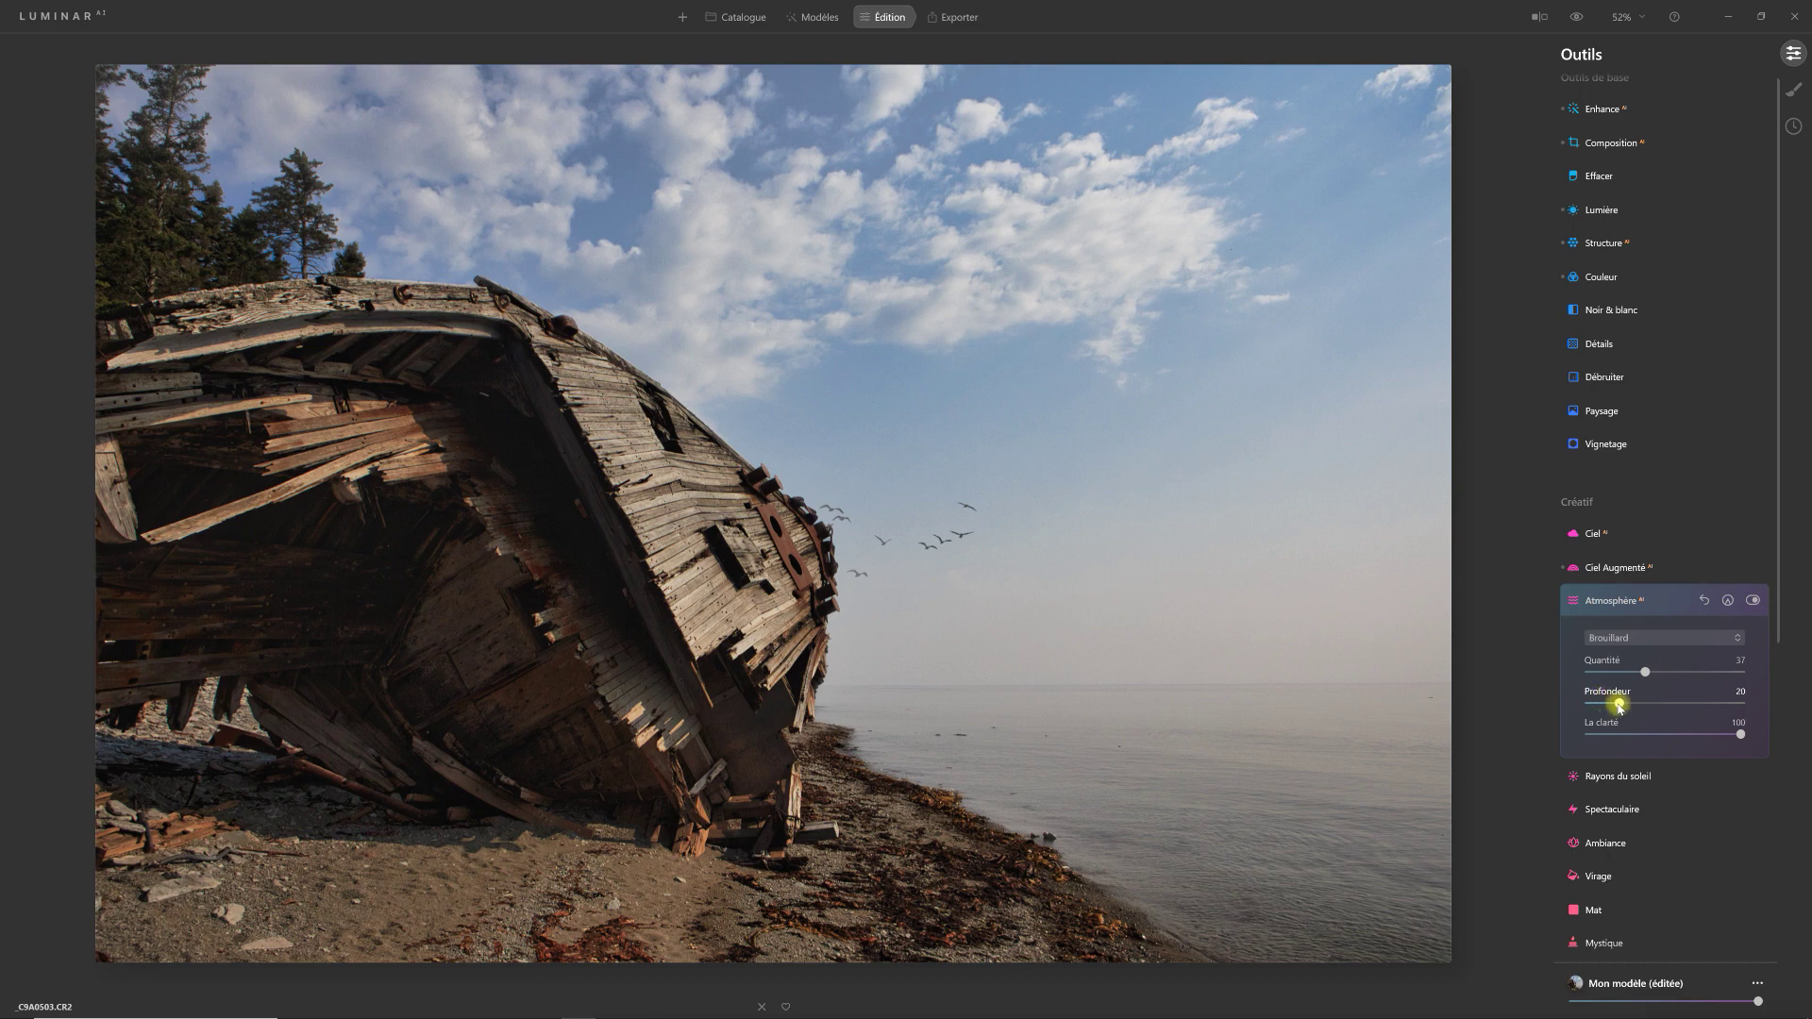
left_click_drag(1620, 707, 1633, 709)
Step: Swap the Atmosphère panel for Mystique and set its Quantité to 25
left_click(1597, 598)
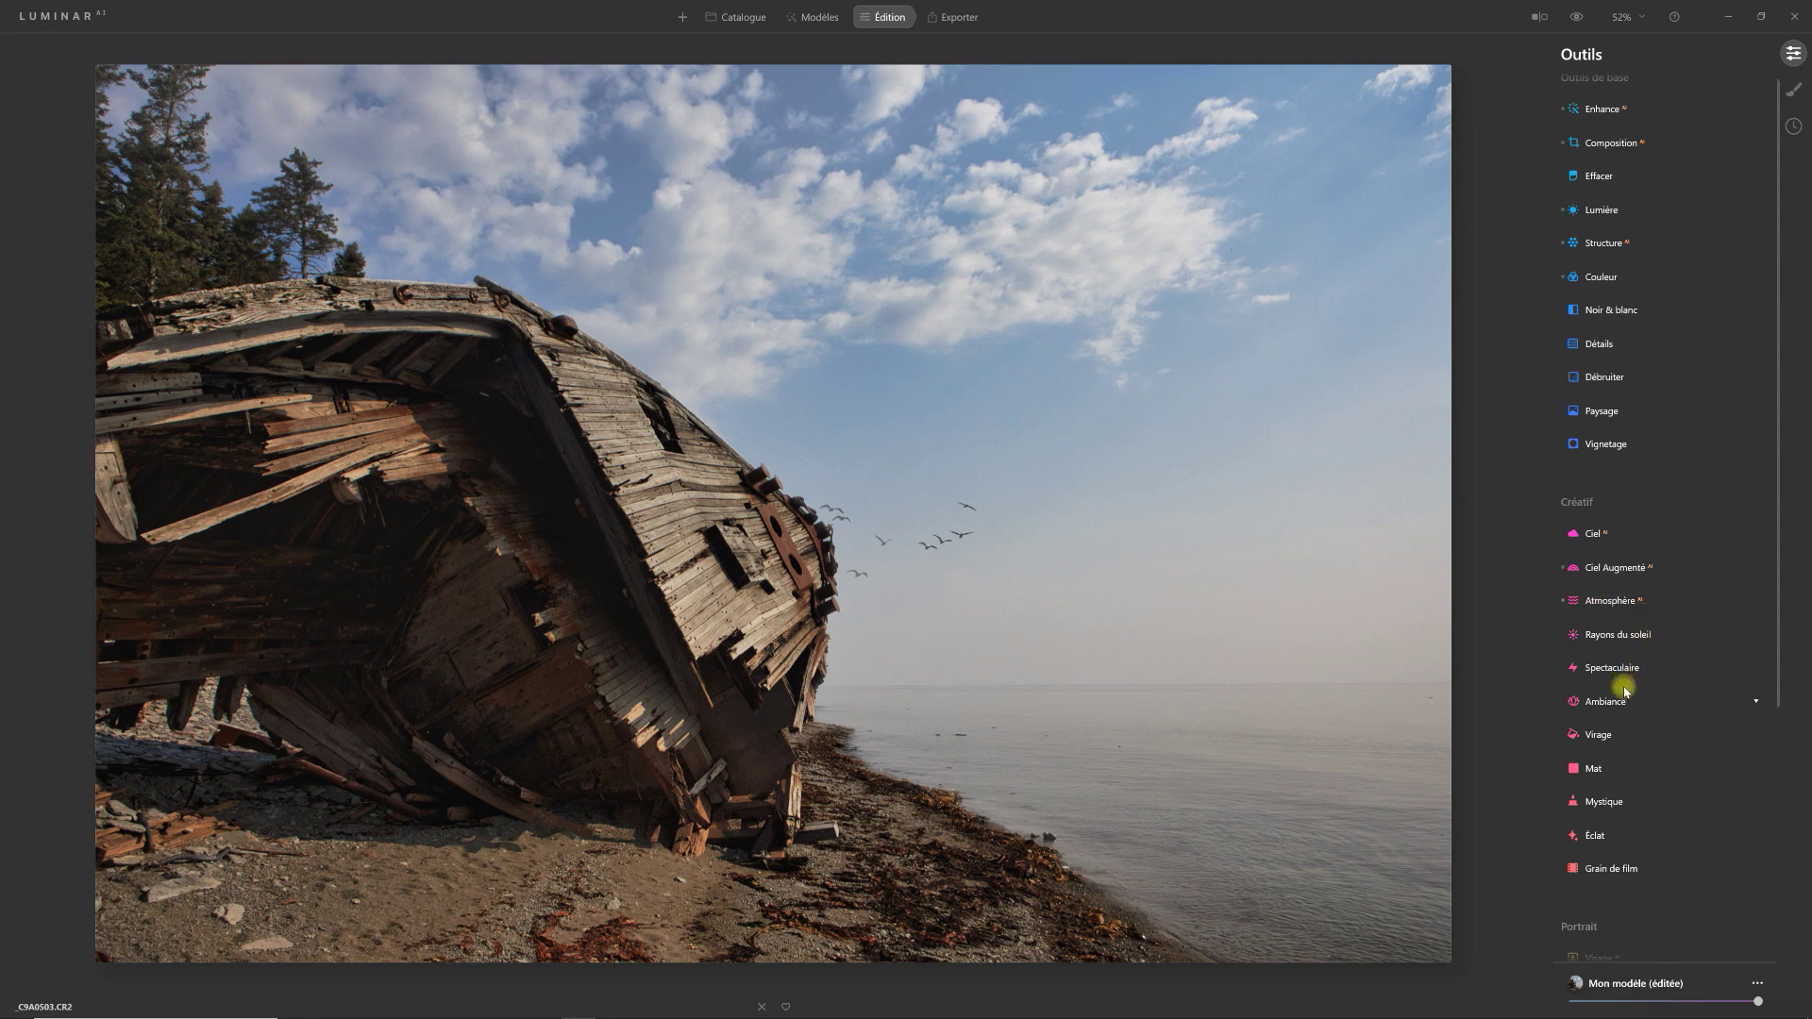
left_click(1615, 802)
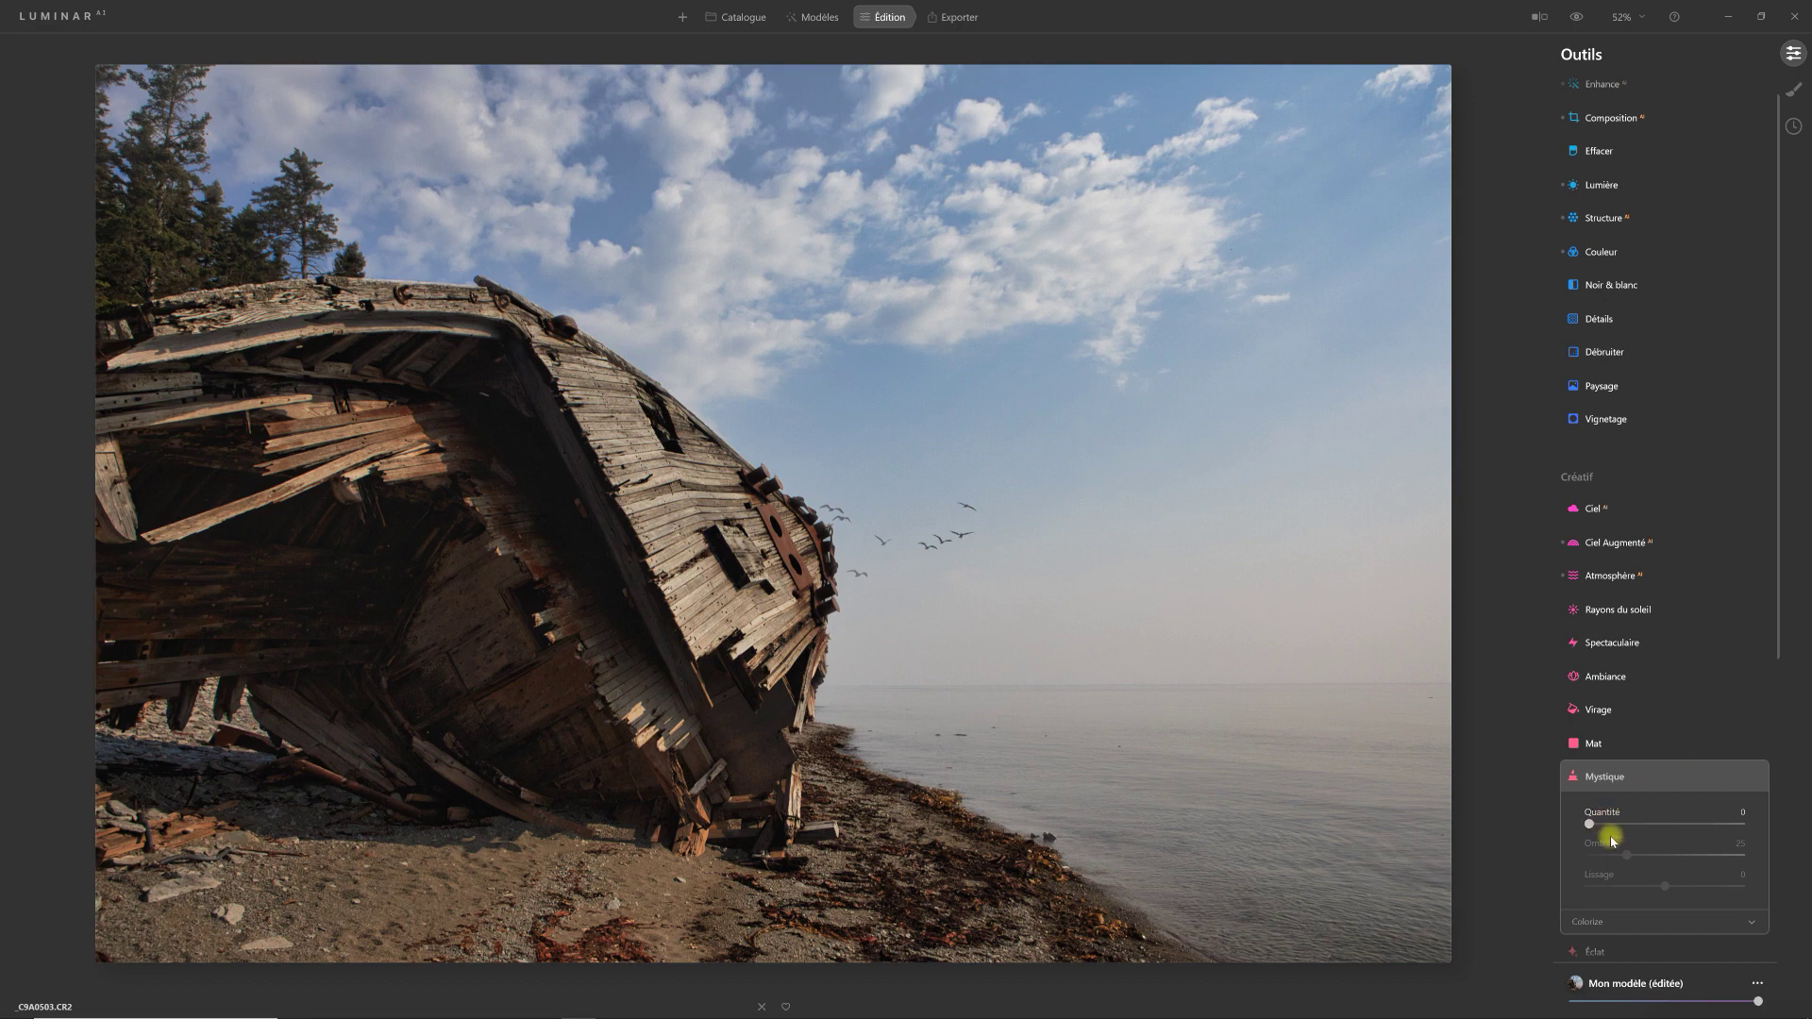
left_click_drag(1589, 824, 1630, 825)
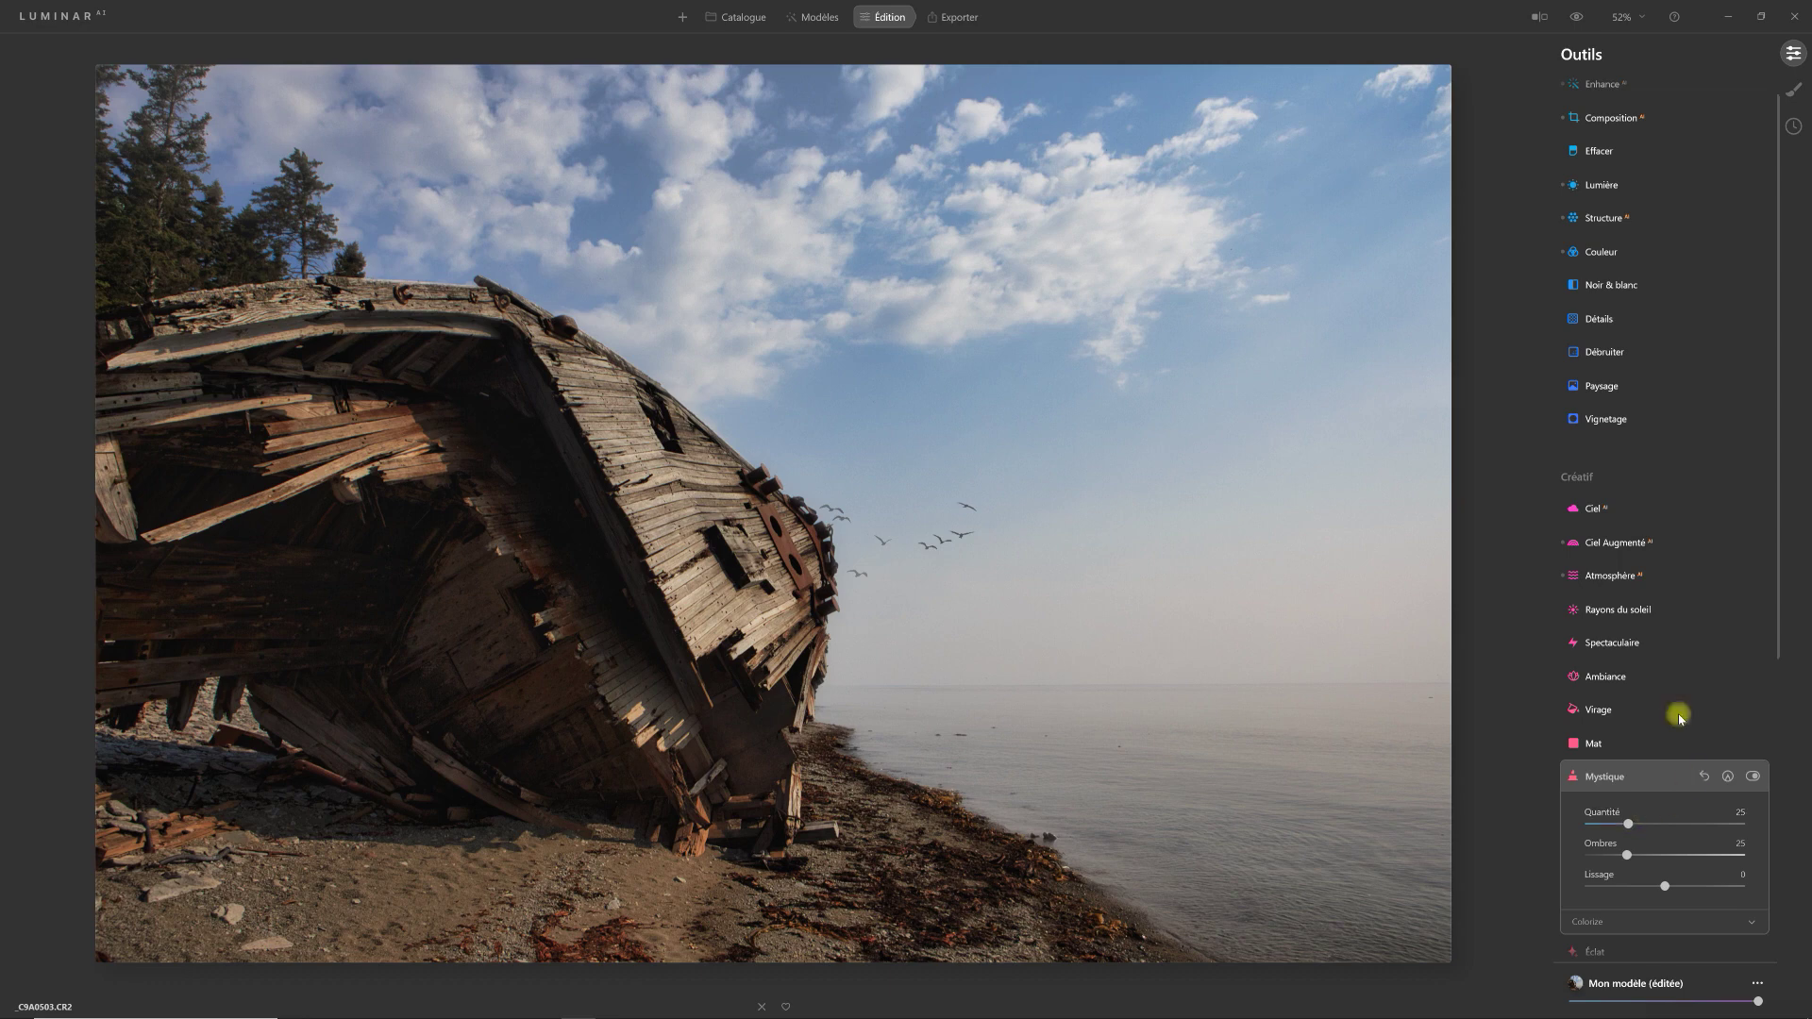
left_click(1601, 772)
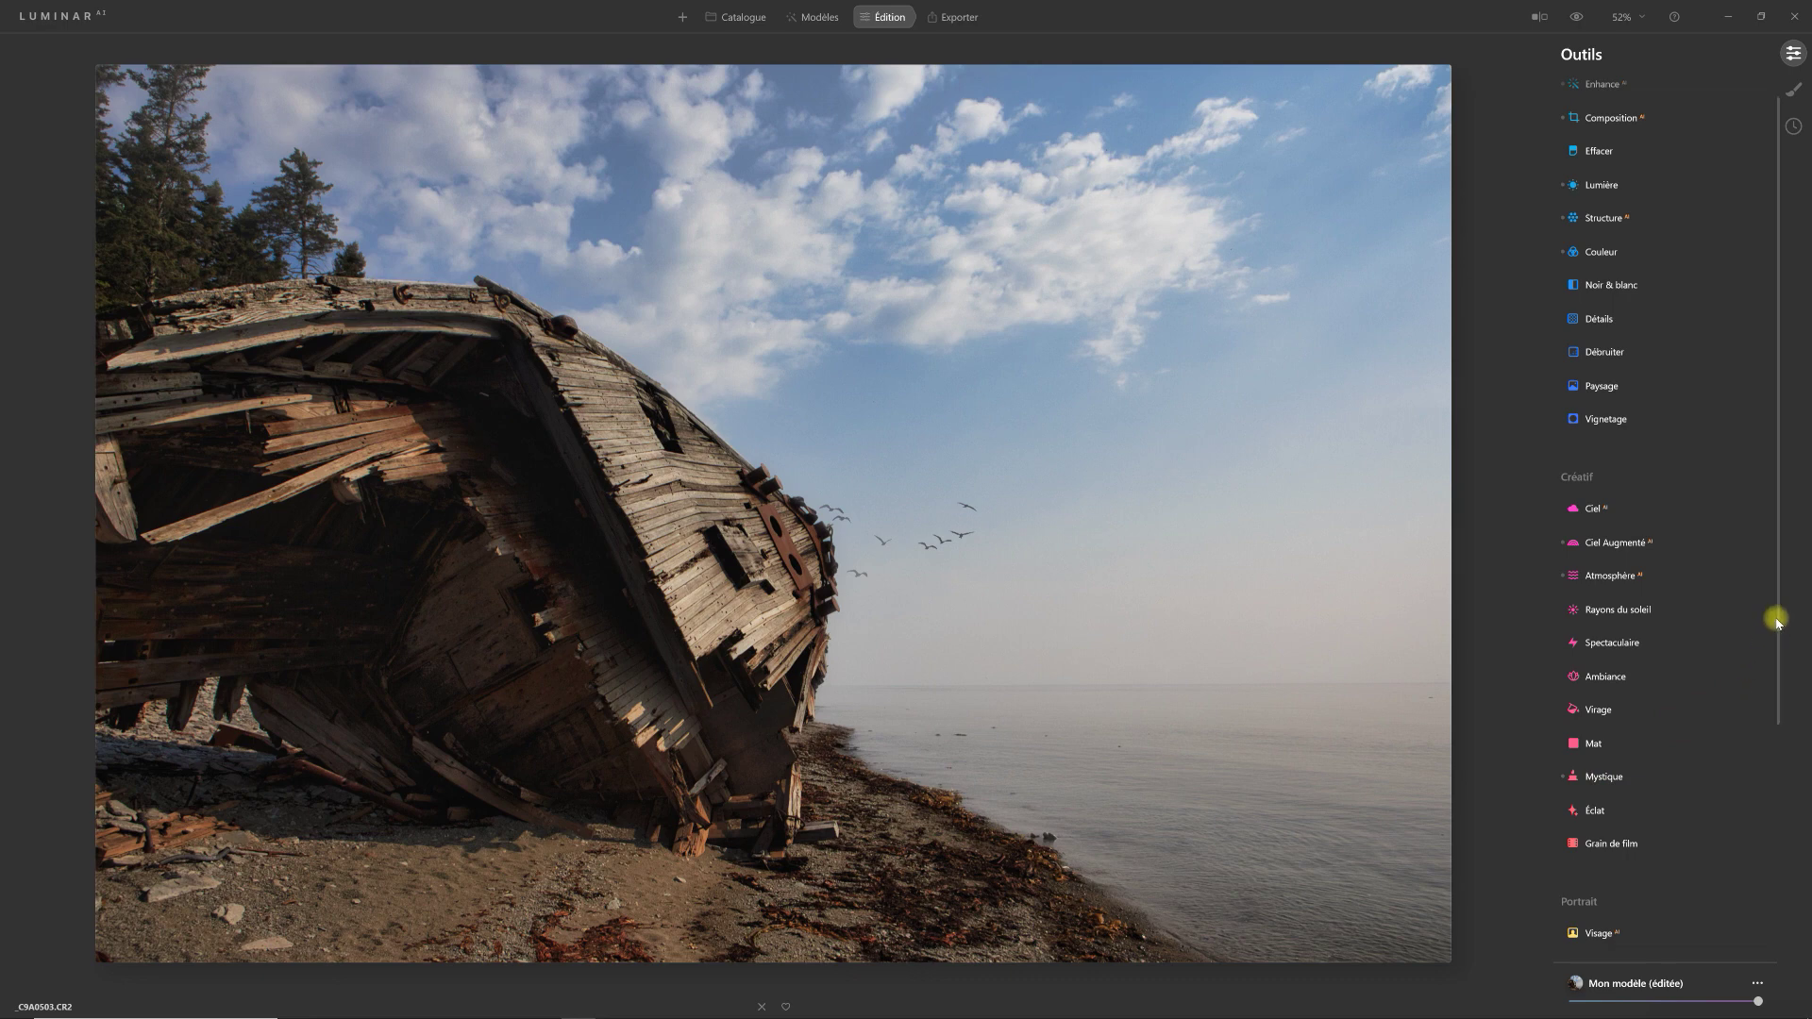
scroll(1774, 618, "down", 1)
Step: In Virage, tone the Hautes lum. with Saturation 60 and Tonalité 27
scroll(1774, 618, "down", 1)
scroll(1774, 618, "down", 1)
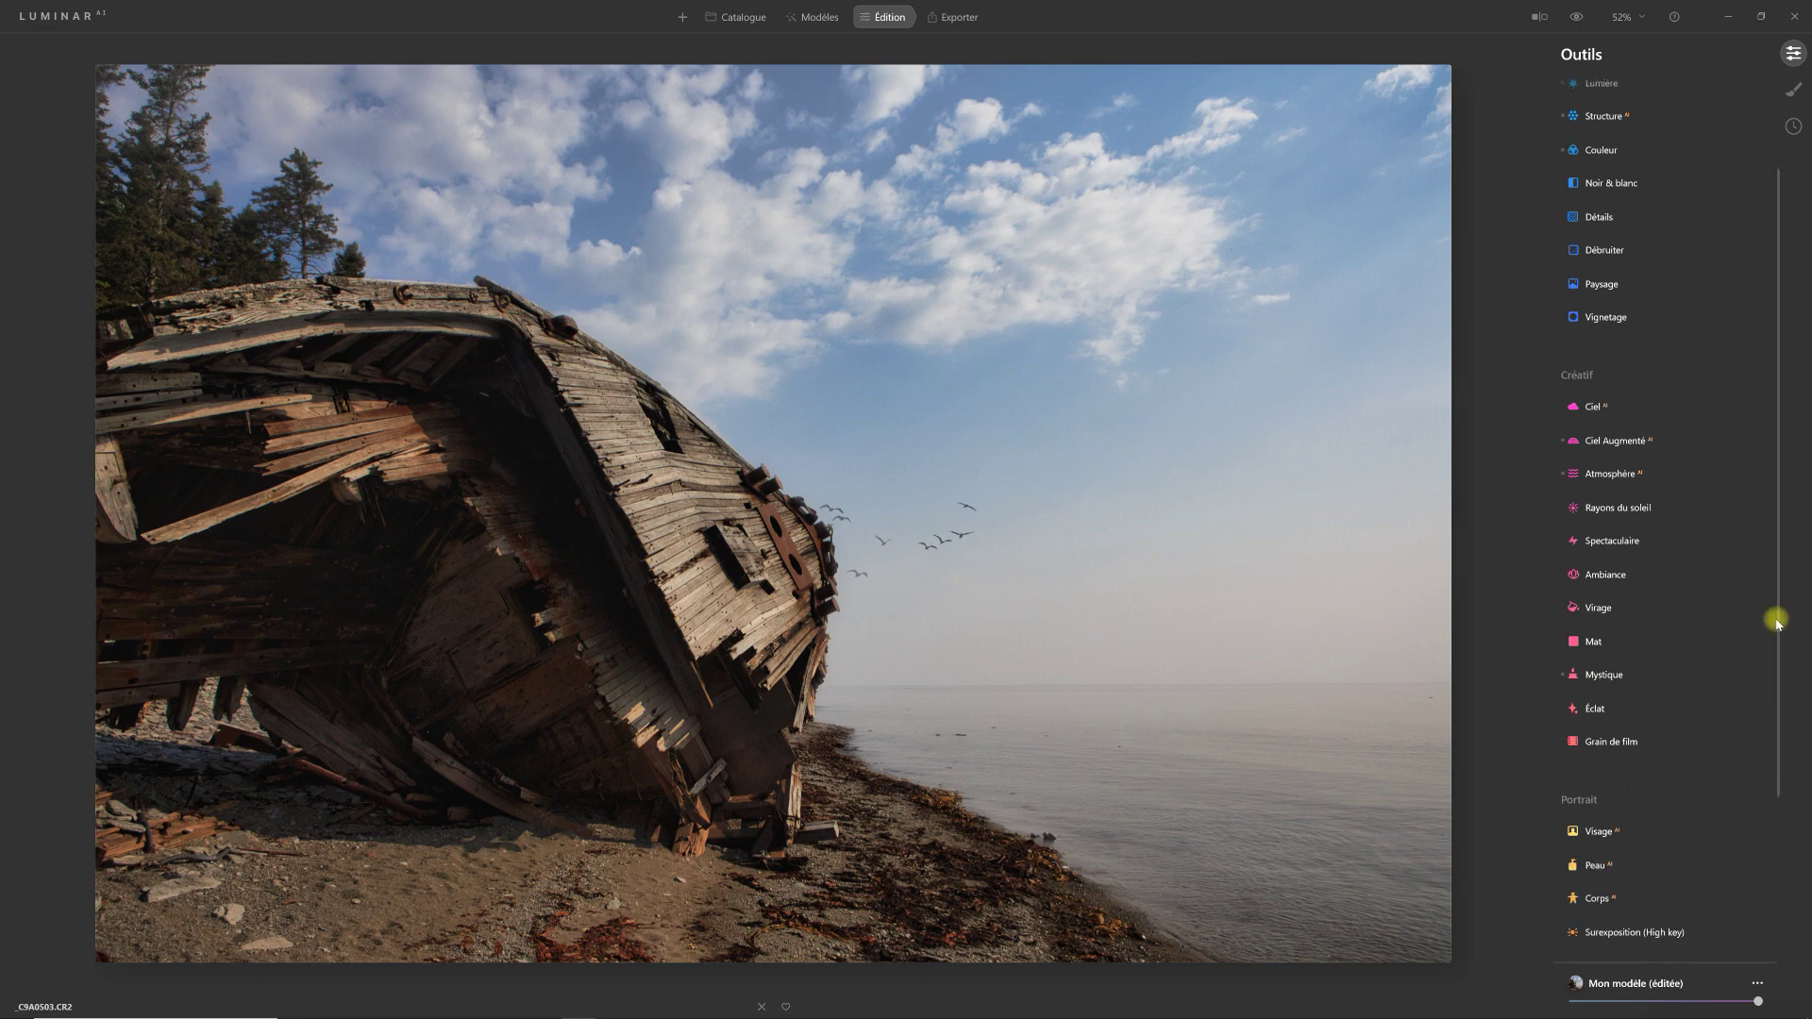
left_click(1602, 609)
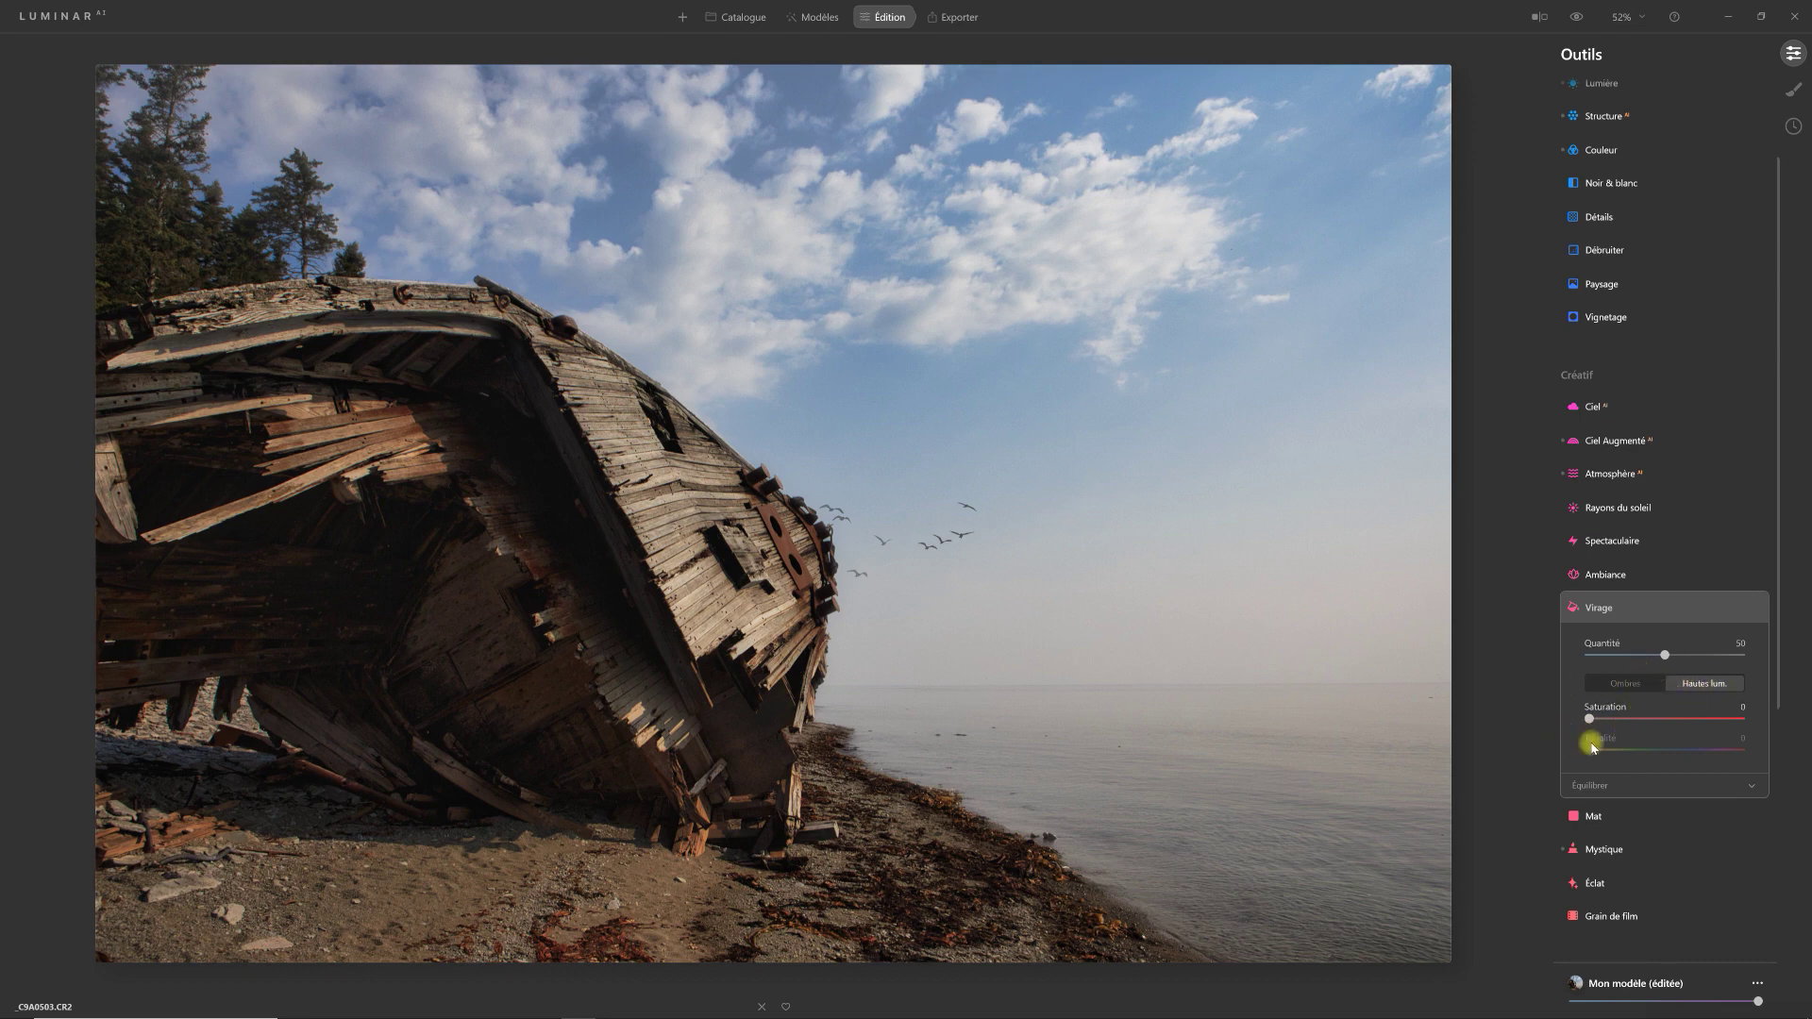
left_click_drag(1590, 720, 1607, 719)
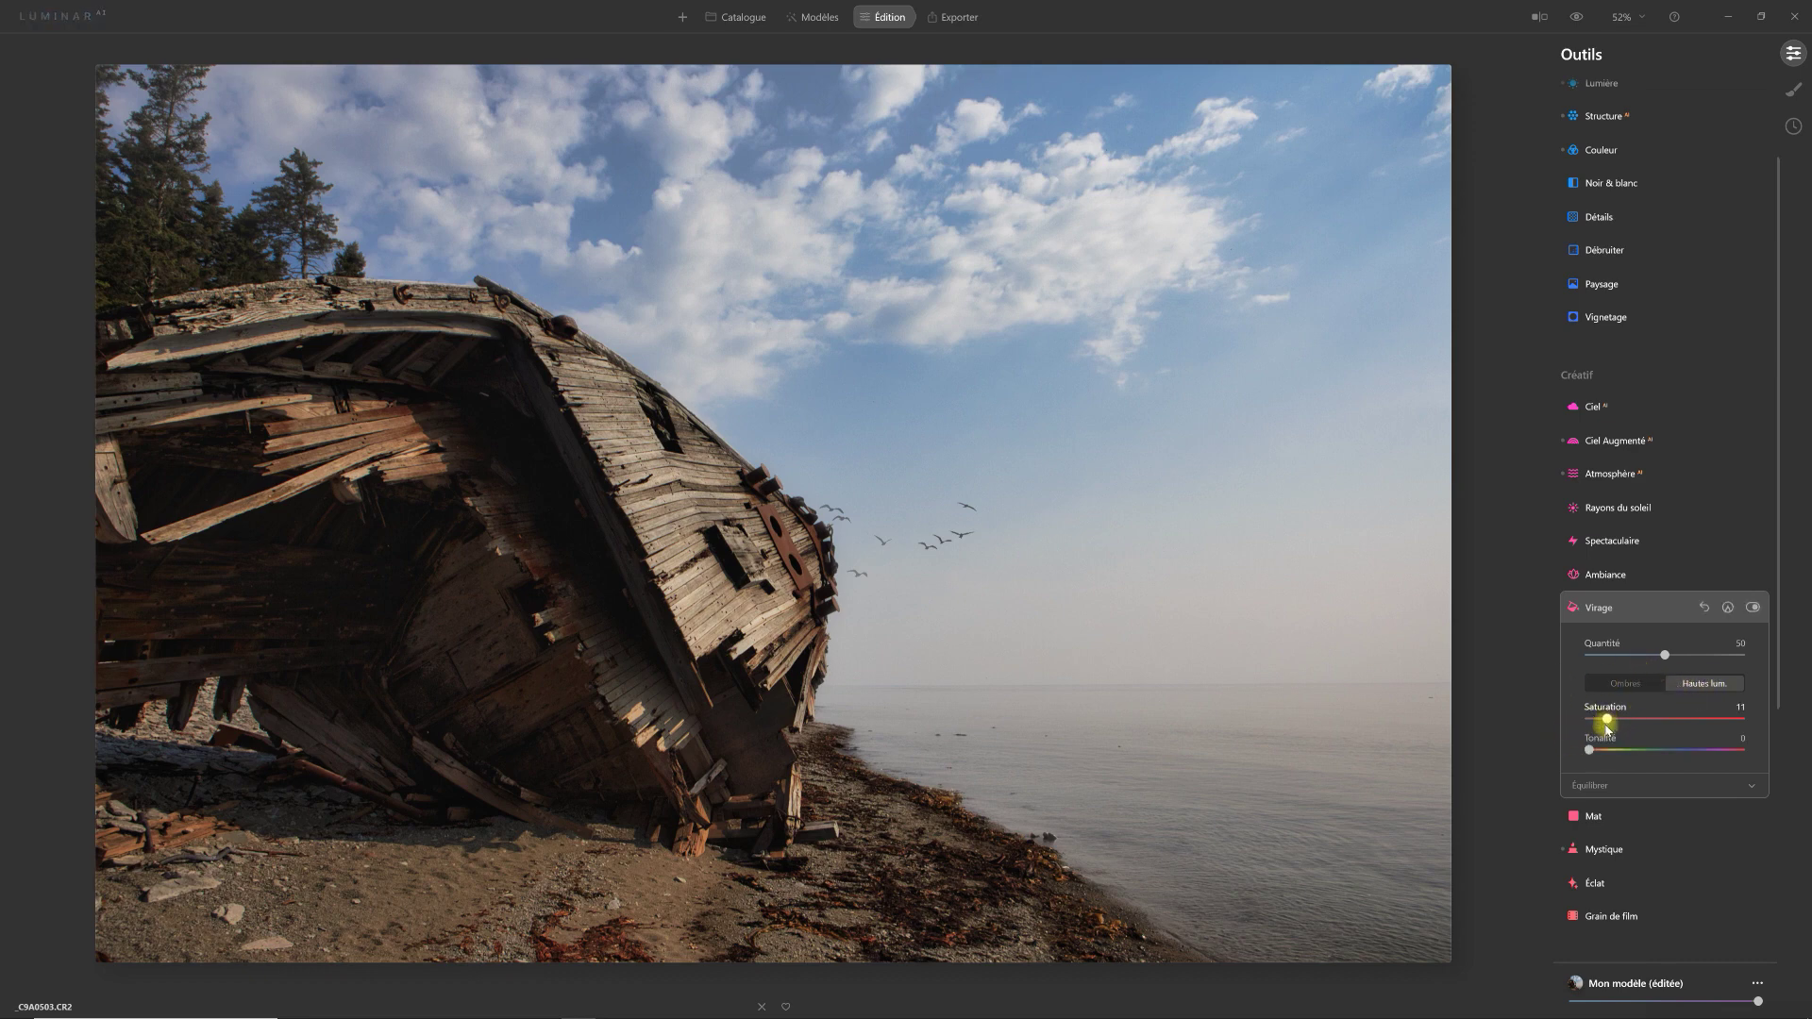
left_click_drag(1591, 752, 1601, 753)
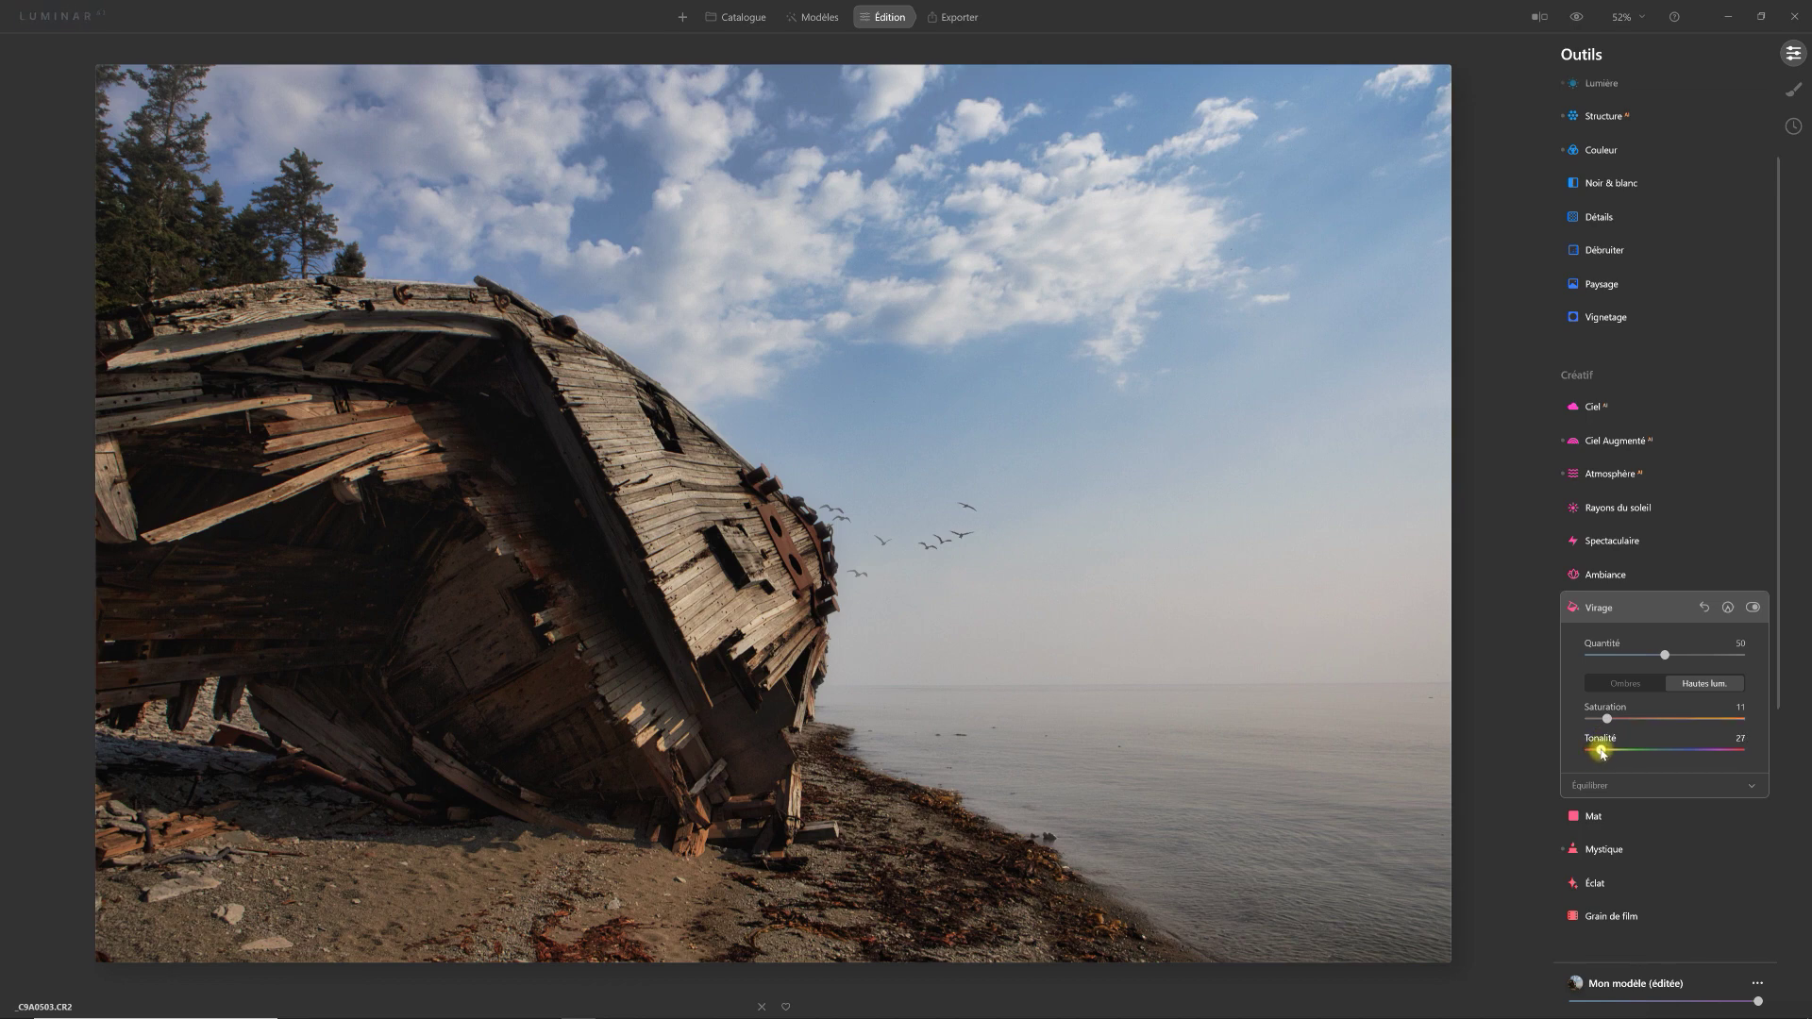
left_click_drag(1606, 719, 1680, 721)
left_click_drag(1680, 721, 1683, 721)
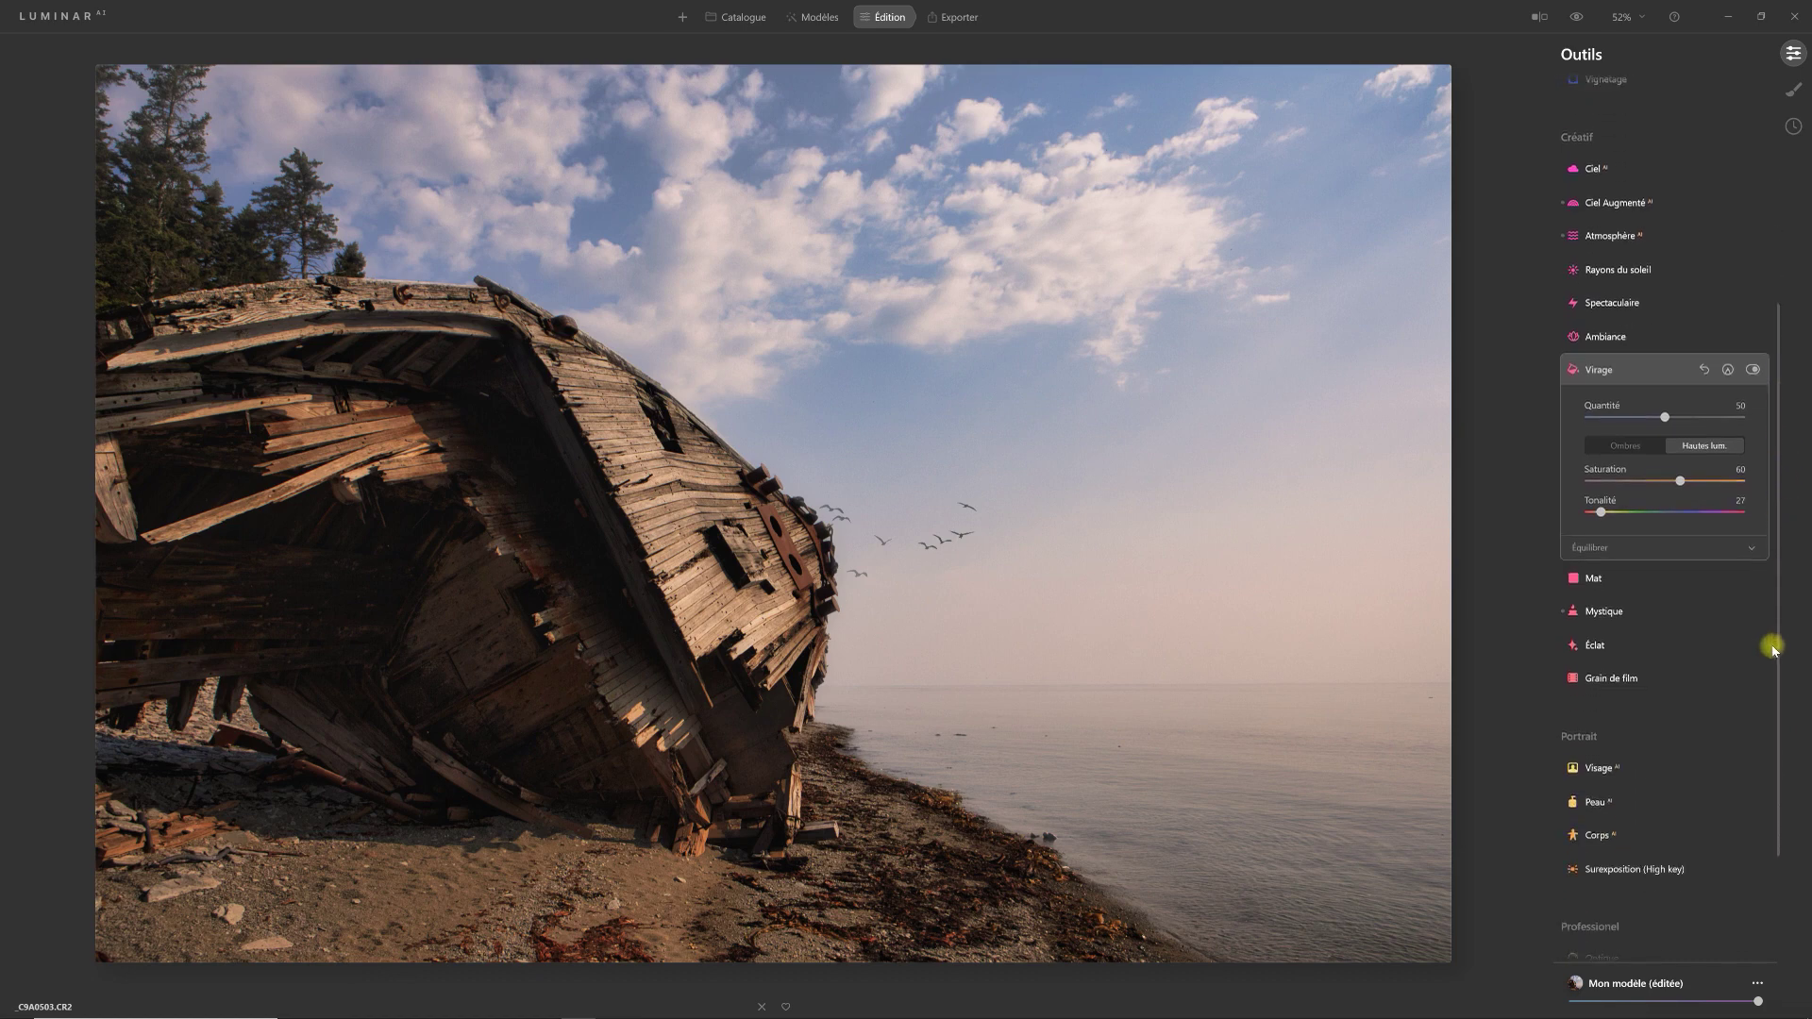
left_click_drag(1785, 536, 1771, 748)
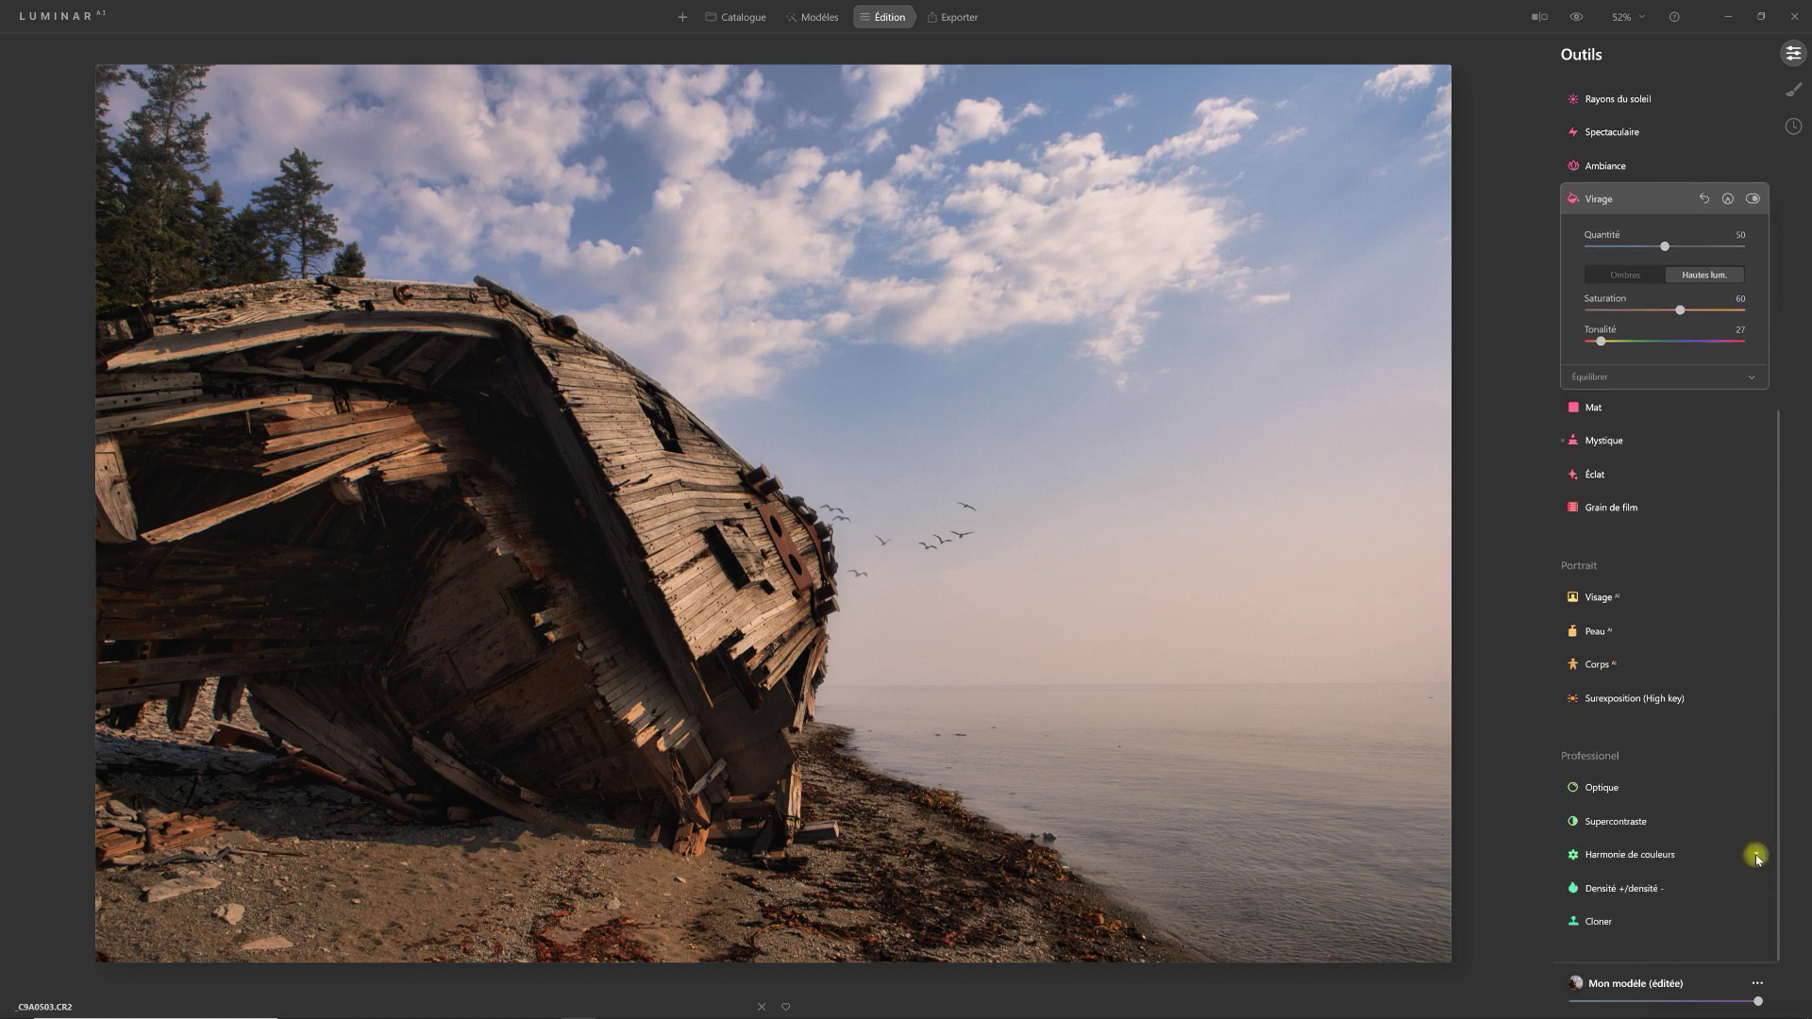
Step: In Harmonie de couleurs, set Éclat to 10 and Image chaleureuse to 10
left_click(1653, 856)
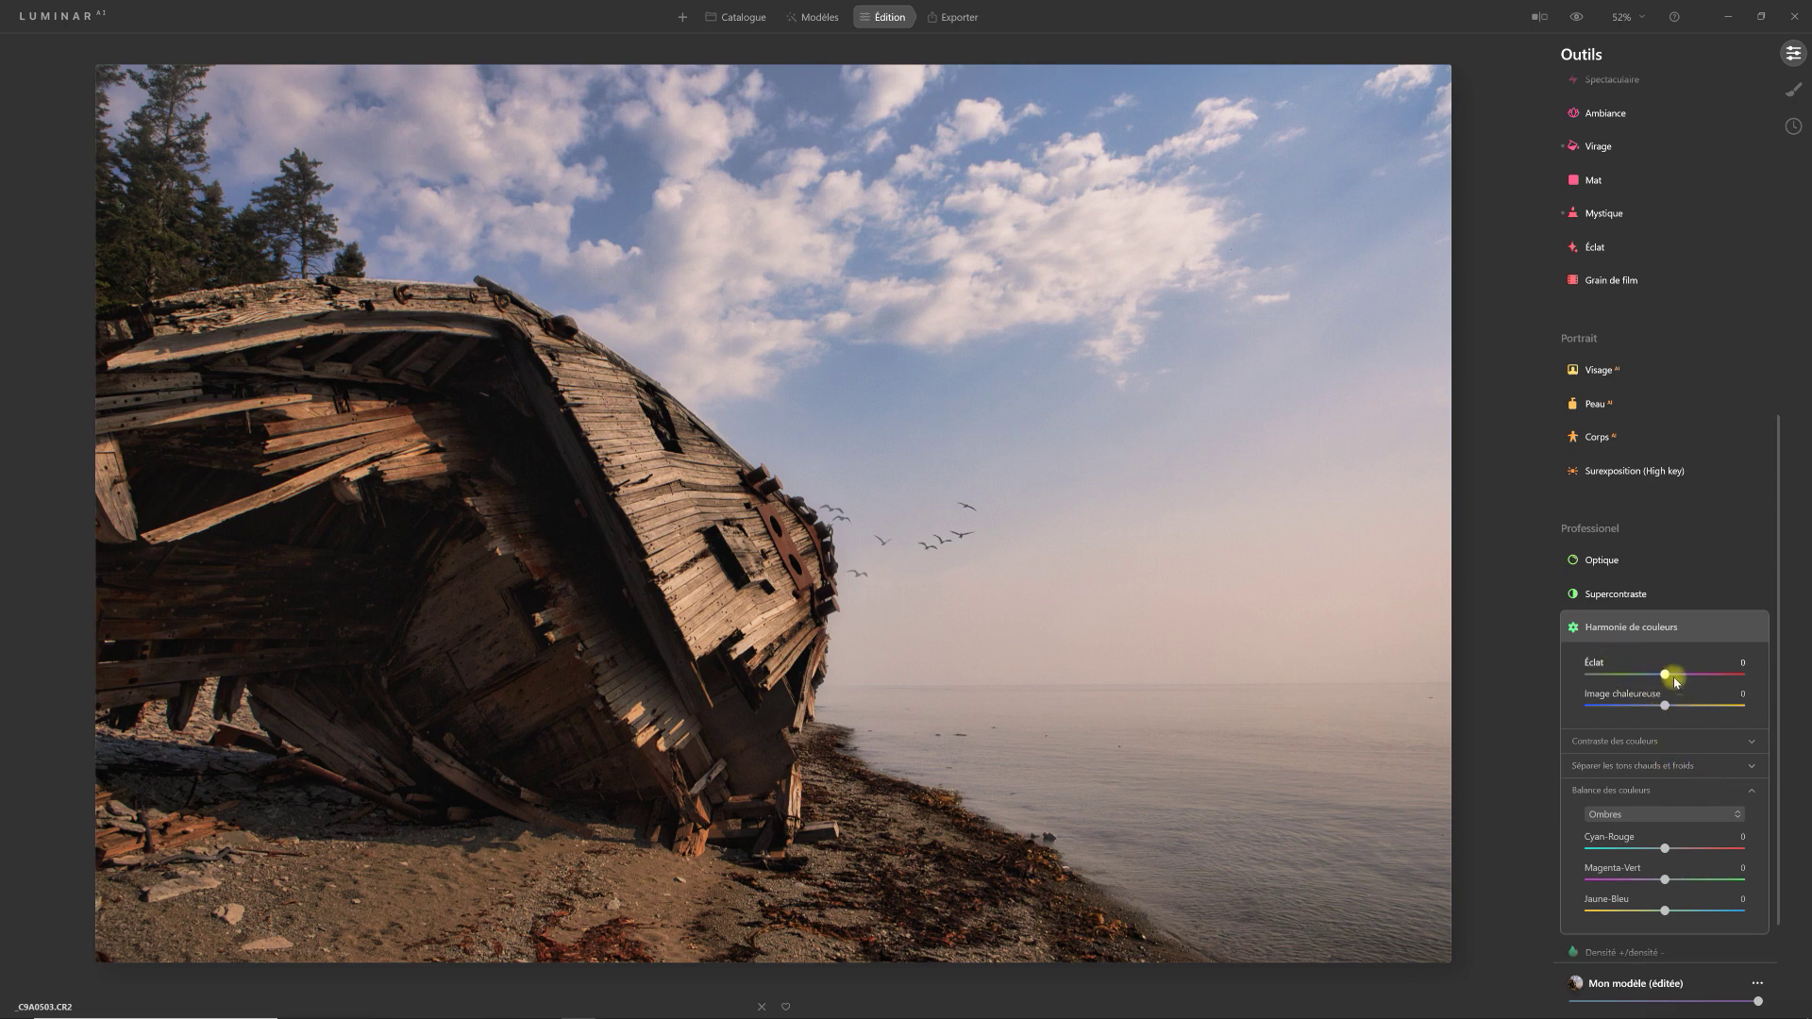
left_click_drag(1665, 675, 1675, 681)
left_click(1668, 706)
left_click_drag(1667, 706, 1675, 708)
left_click(1647, 628)
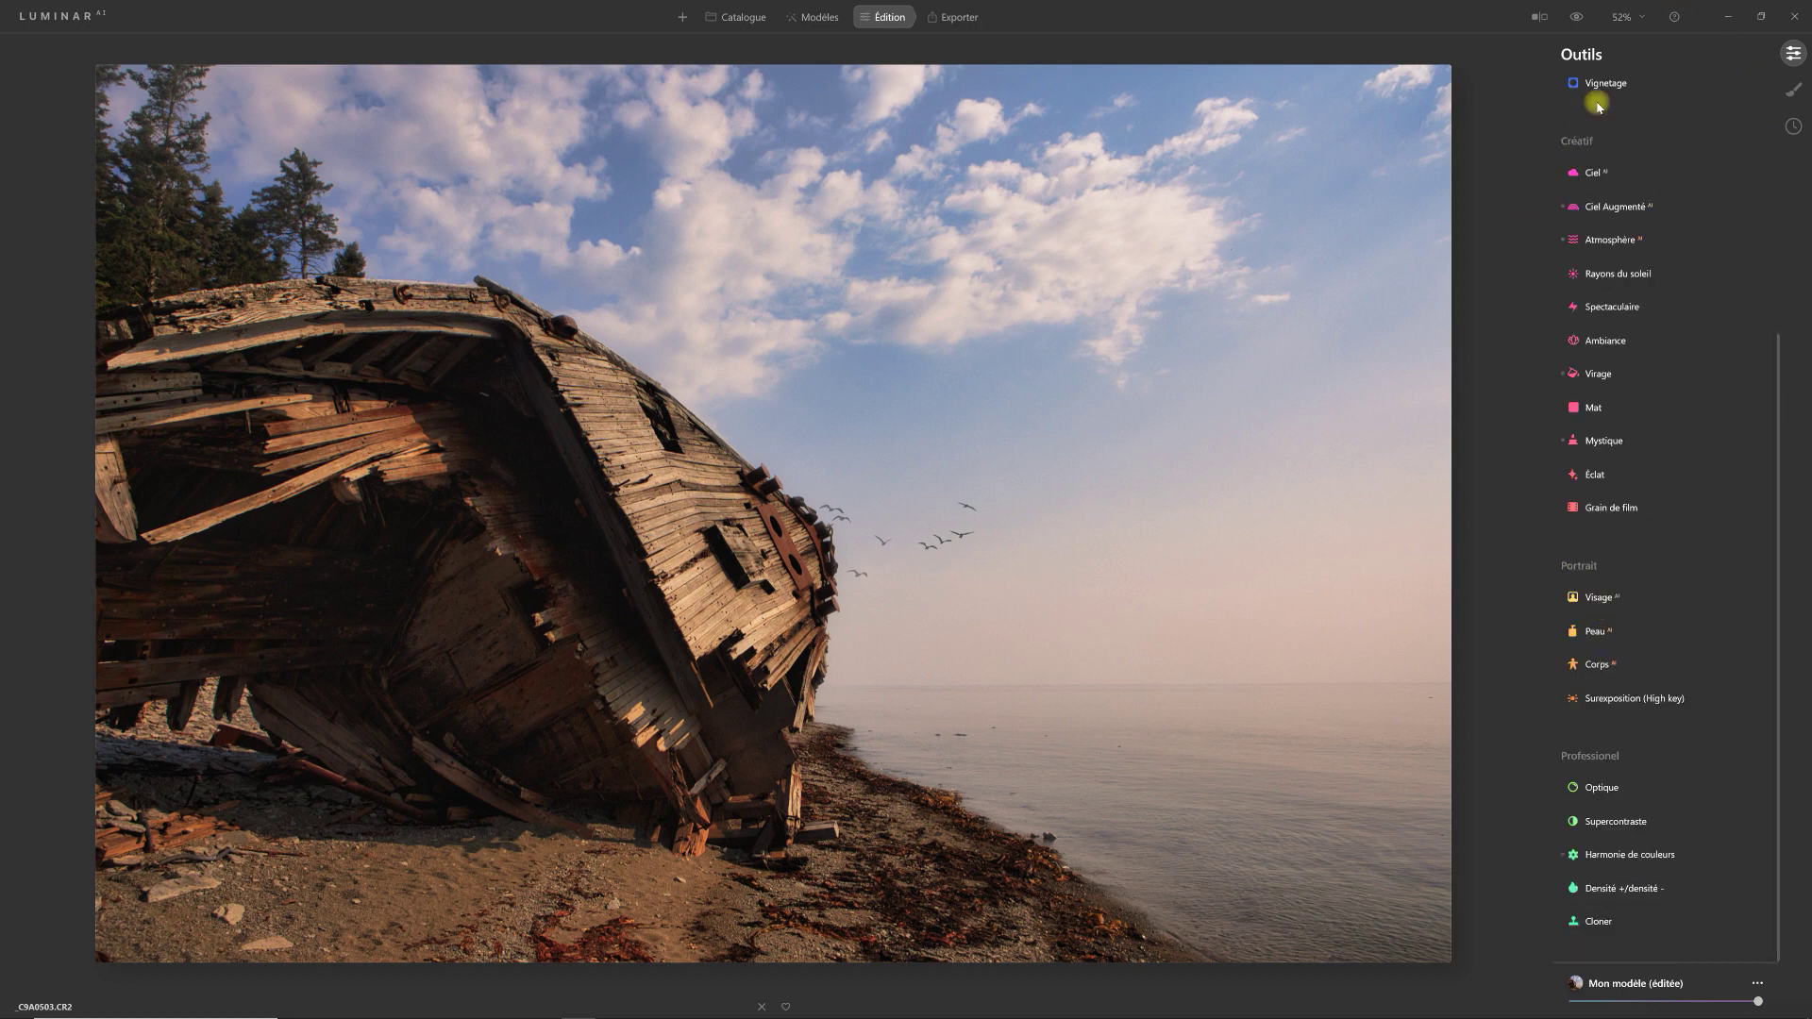
left_click(1577, 17)
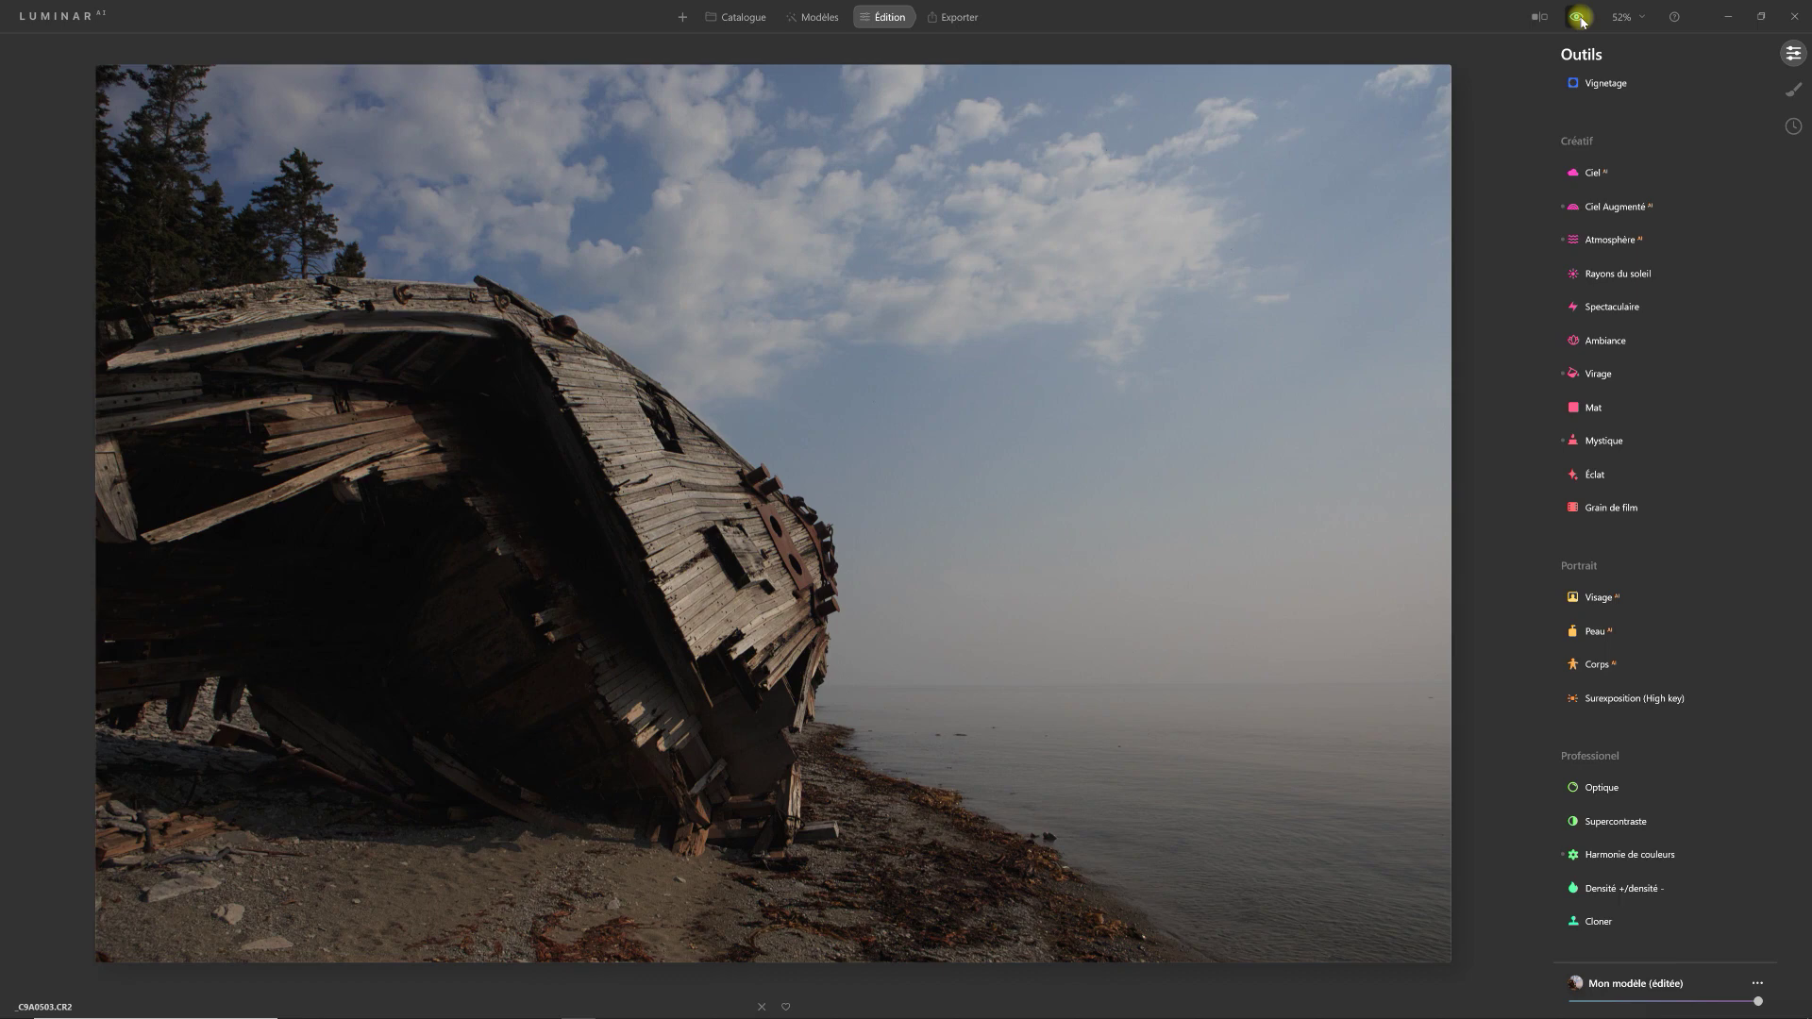
left_click(1579, 17)
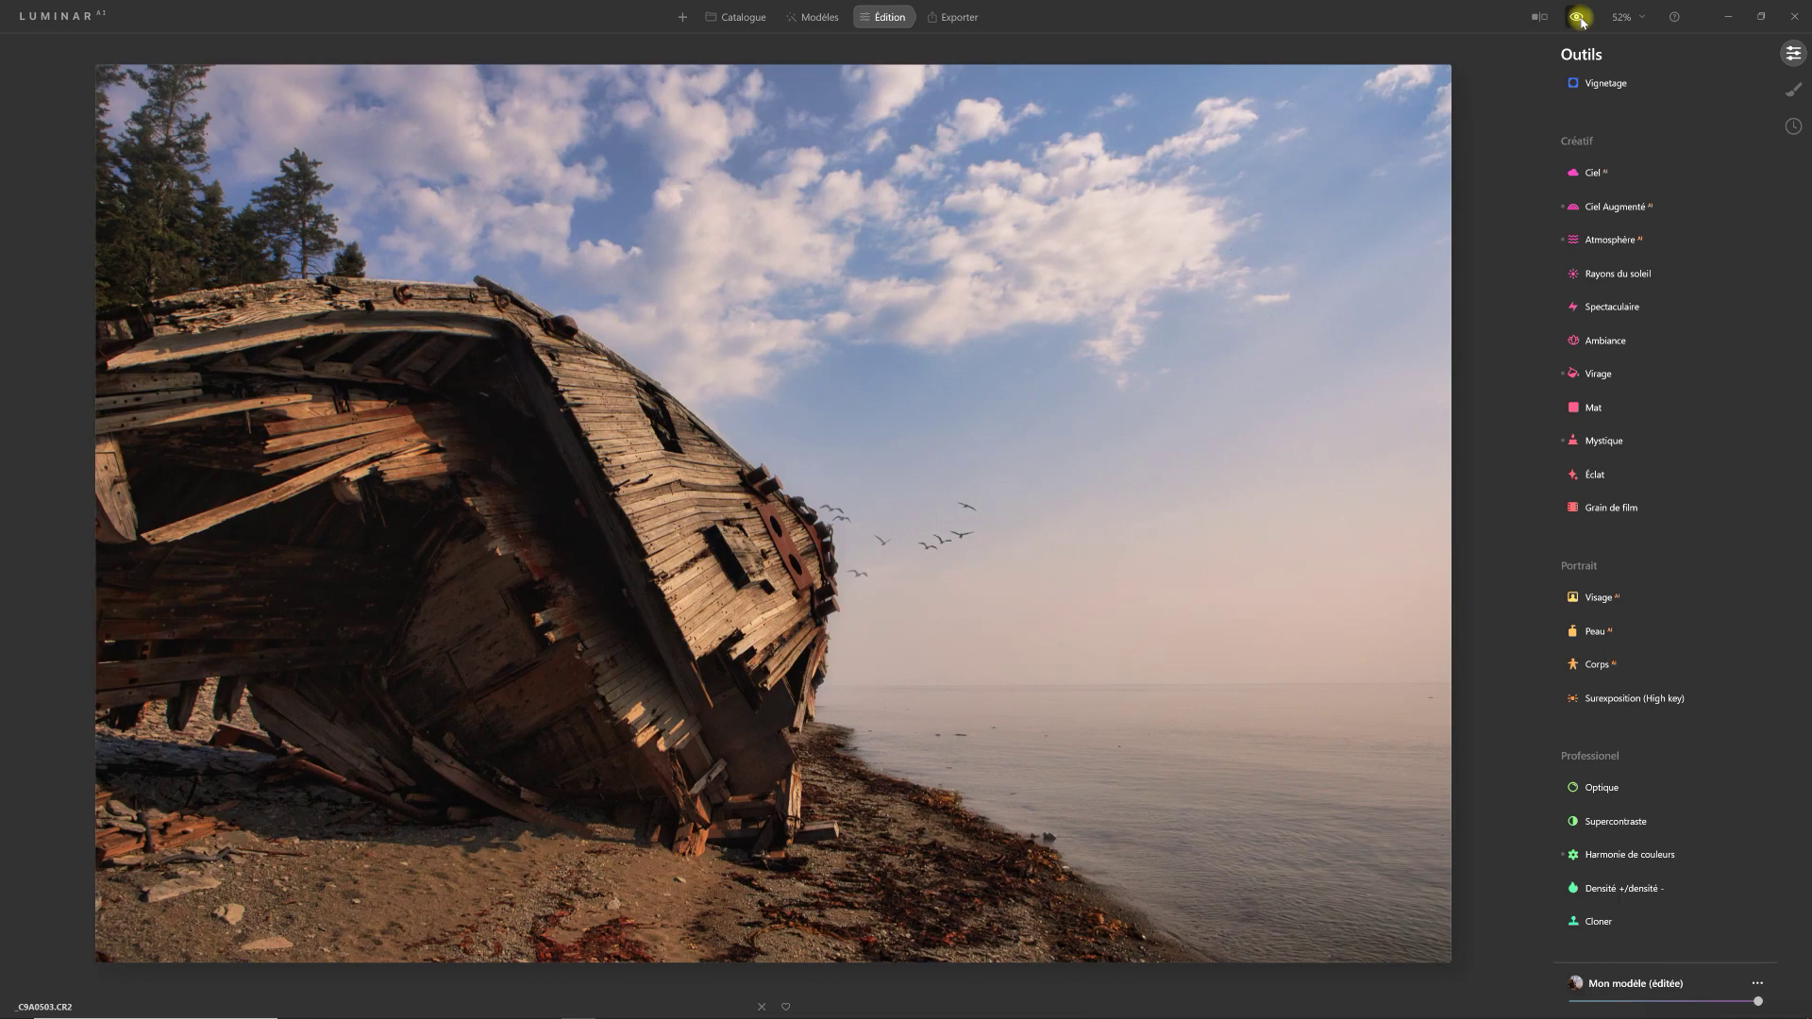